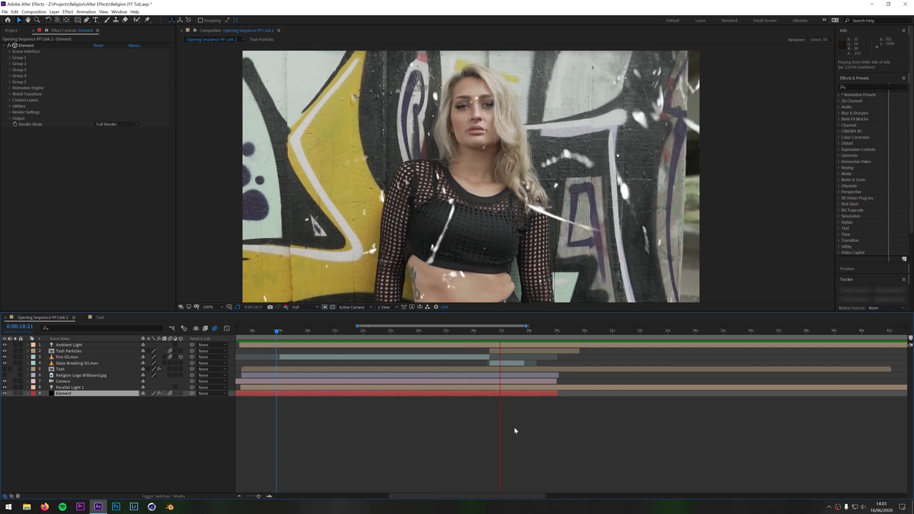
# Stop the preview and split the composition viewer into two horizontal views, with the second one on Custom View 1
pyautogui.press('space')
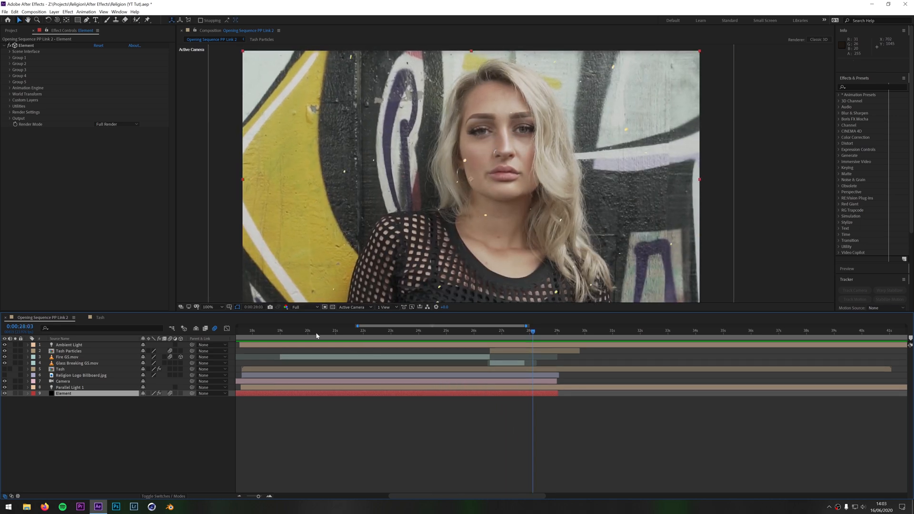
pyautogui.click(393, 307)
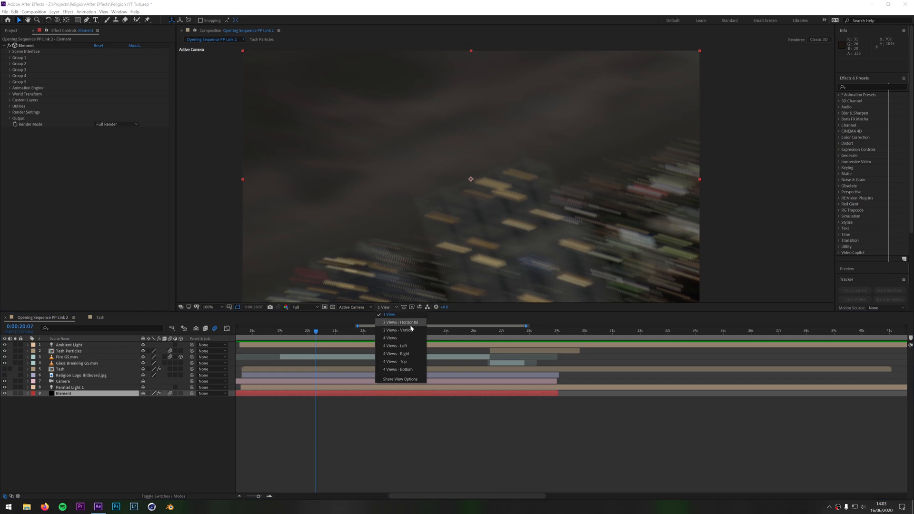
pyautogui.click(398, 322)
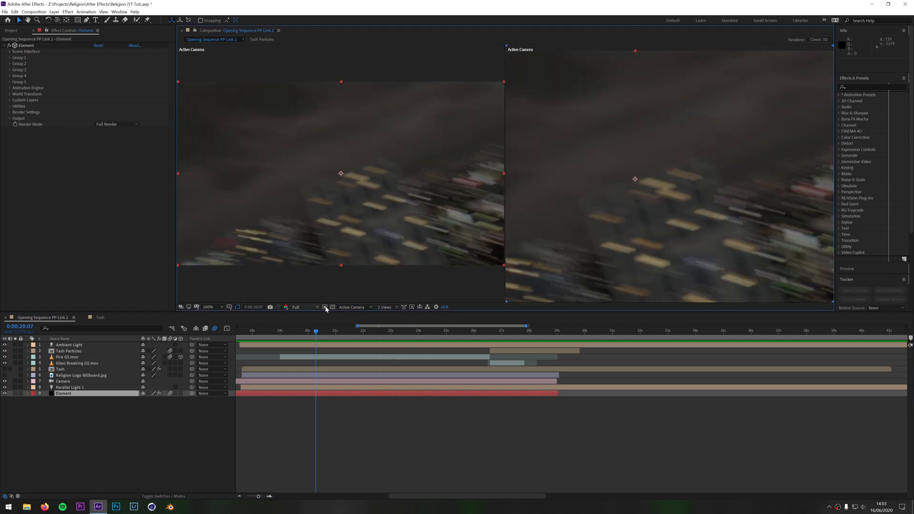
pyautogui.click(354, 307)
pyautogui.click(362, 383)
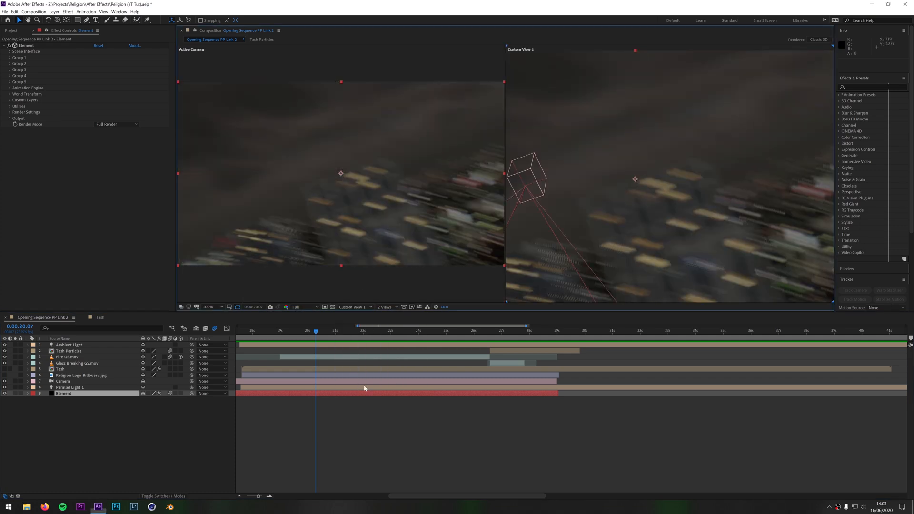
# Go to 0:00:19:08 in the timeline and set the preview resolution to Half
pyautogui.click(289, 330)
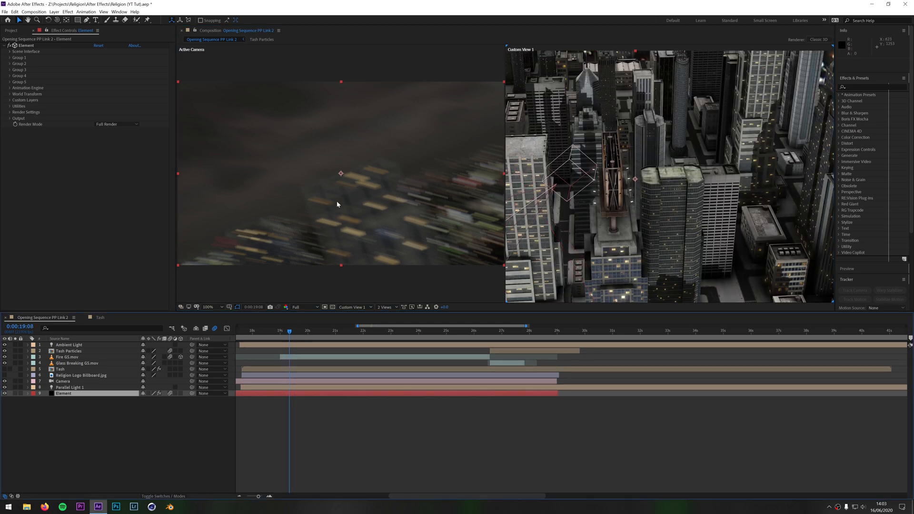
pyautogui.click(299, 307)
pyautogui.click(301, 332)
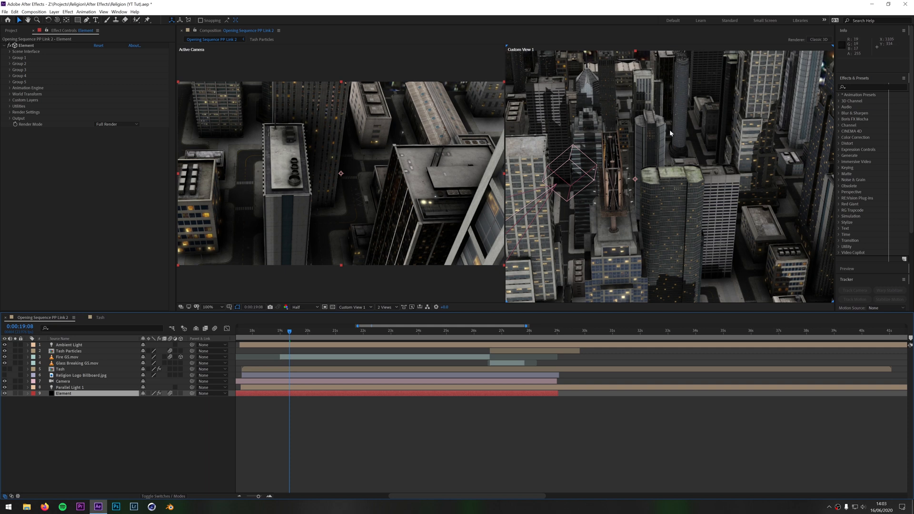
# Orbit Custom View 1 around the 3D city to examine the billboard, the buildings and the camera from several angles
pyautogui.press('c')
pyautogui.moveTo(678, 191); pyautogui.dragTo(605, 186)
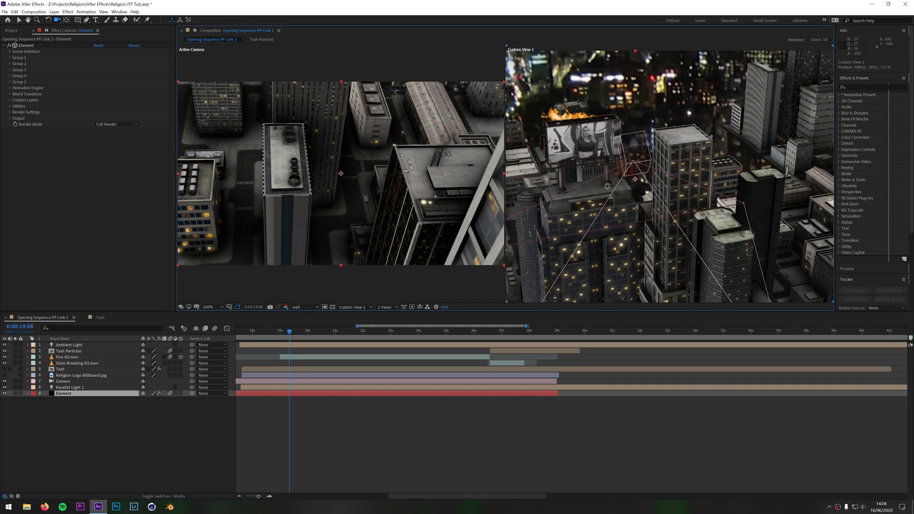
pyautogui.moveTo(607, 186); pyautogui.dragTo(695, 184)
pyautogui.moveTo(683, 152); pyautogui.dragTo(687, 230)
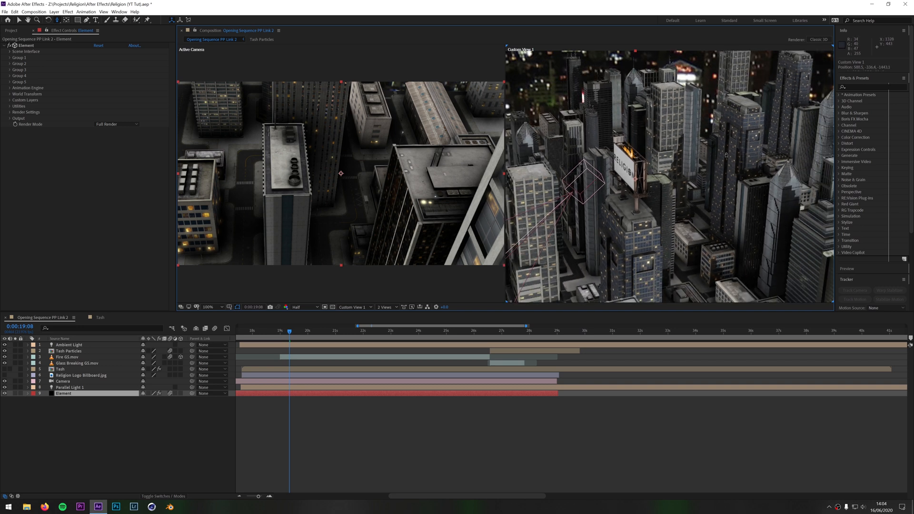
pyautogui.press('c')
pyautogui.moveTo(679, 209); pyautogui.dragTo(662, 195)
pyautogui.press('c')
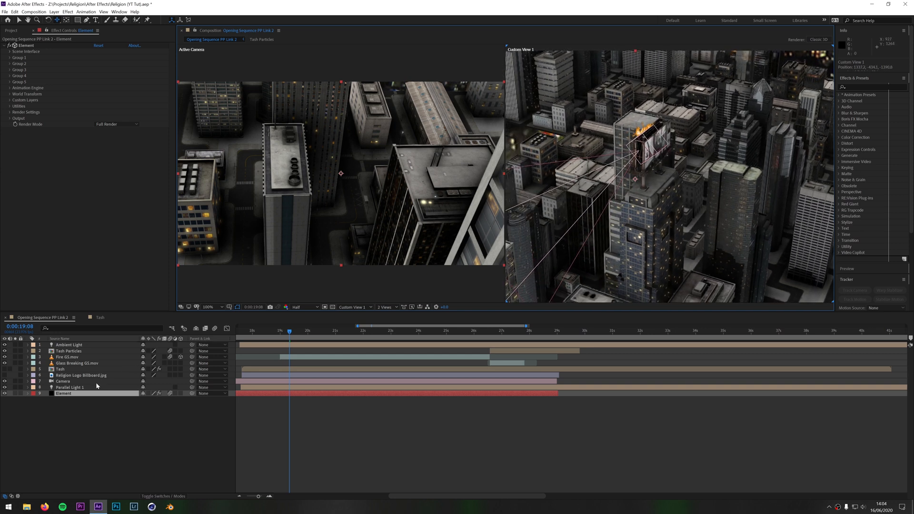
# Select the Camera layer and scrub to 0:00:26:15 to examine how the camera moves around the billboard
pyautogui.click(91, 381)
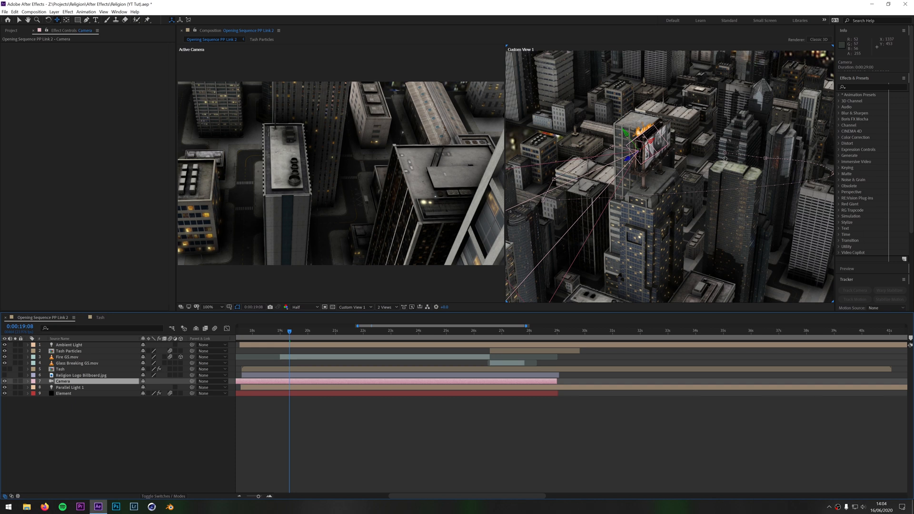
pyautogui.moveTo(292, 332); pyautogui.dragTo(349, 348)
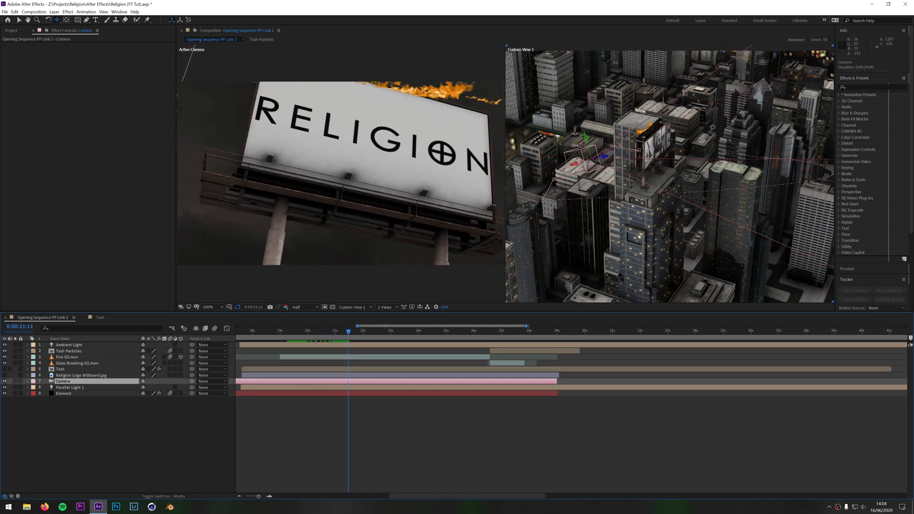
pyautogui.moveTo(350, 334); pyautogui.dragTo(441, 353)
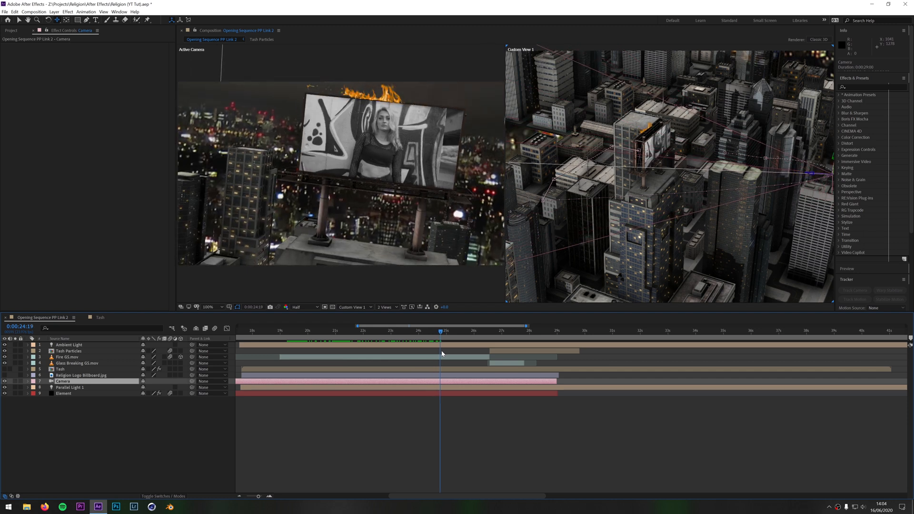
pyautogui.press('c')
pyautogui.moveTo(792, 167); pyautogui.dragTo(577, 163)
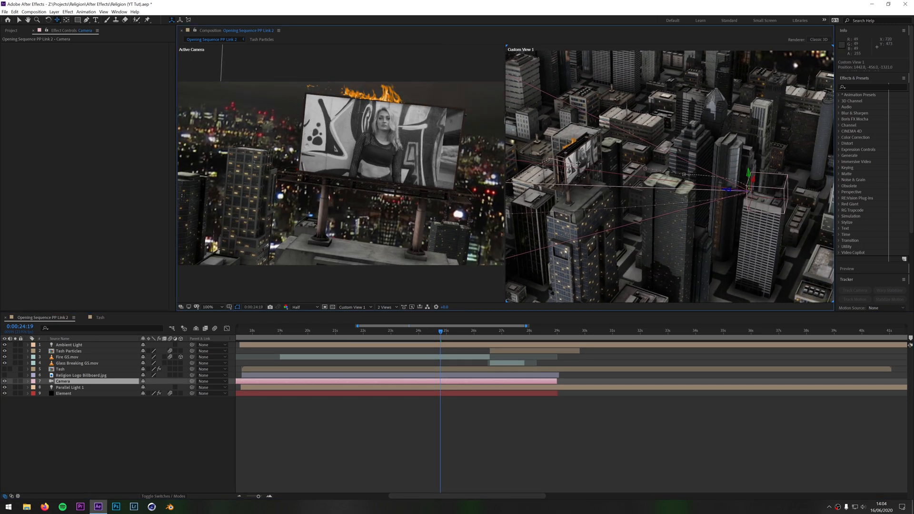
pyautogui.moveTo(441, 334); pyautogui.dragTo(491, 338)
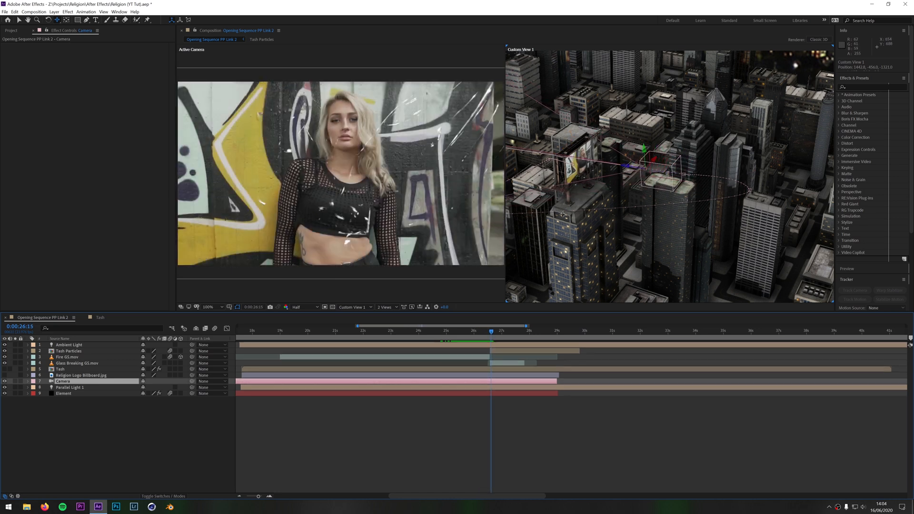
# View the billboard closer up in Custom View 1 and scrub around 0:00:26:10 to examine the glass-breaking transition
pyautogui.moveTo(571, 209); pyautogui.dragTo(591, 169)
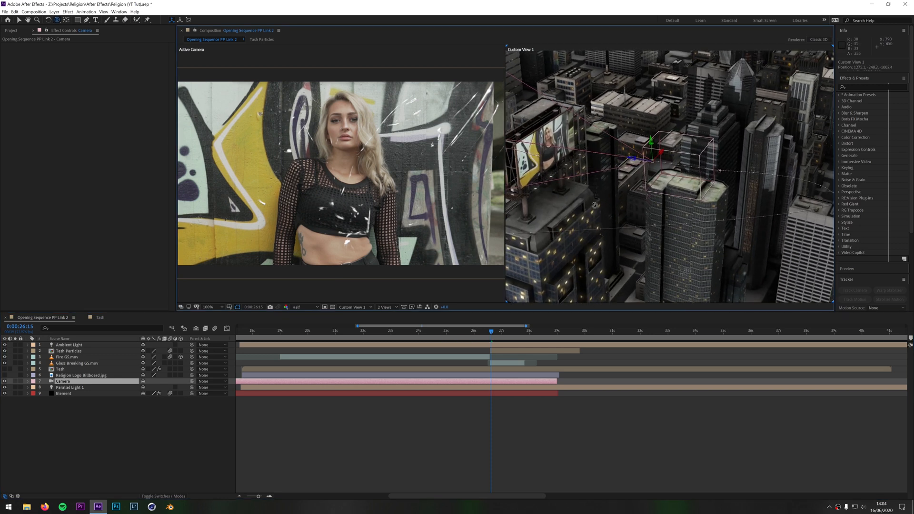
pyautogui.moveTo(595, 205); pyautogui.dragTo(595, 168)
pyautogui.moveTo(492, 337)
pyautogui.mouseDown()
pyautogui.moveTo(518, 338)
pyautogui.moveTo(469, 339)
pyautogui.moveTo(500, 347)
pyautogui.mouseUp()
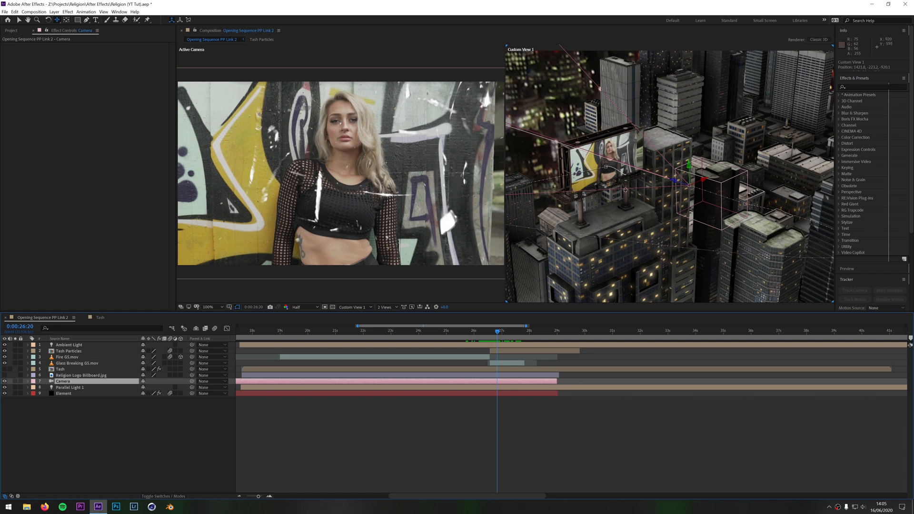
pyautogui.moveTo(498, 331); pyautogui.dragTo(485, 335)
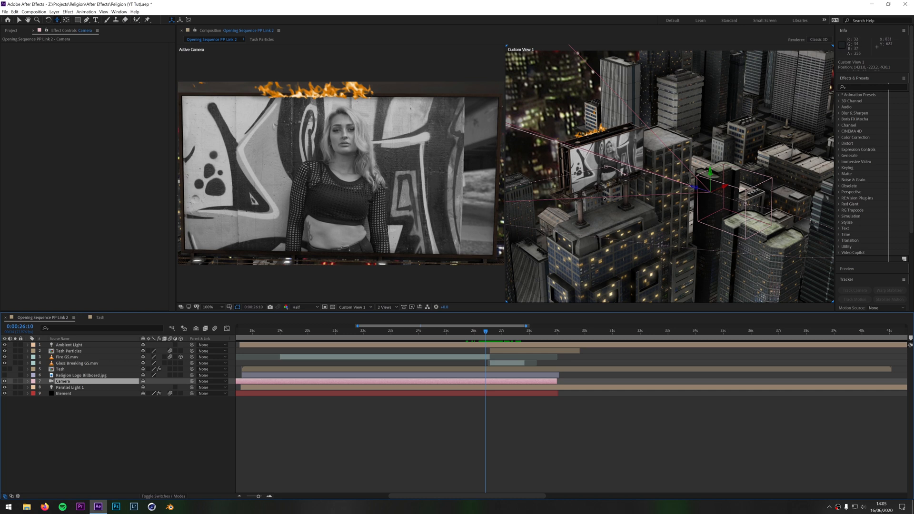
# Set the second view back to Active Camera and return the composition viewer to a single view
pyautogui.click(354, 307)
pyautogui.click(362, 314)
pyautogui.click(376, 309)
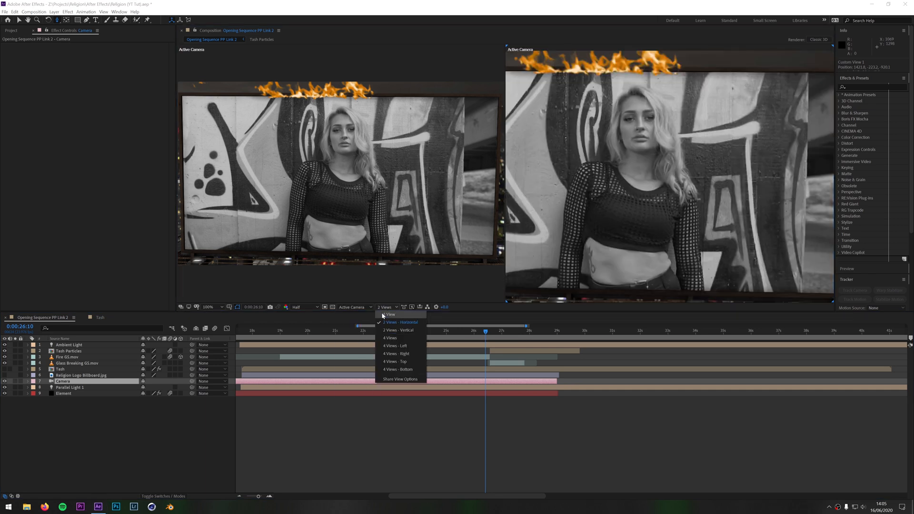
pyautogui.click(382, 319)
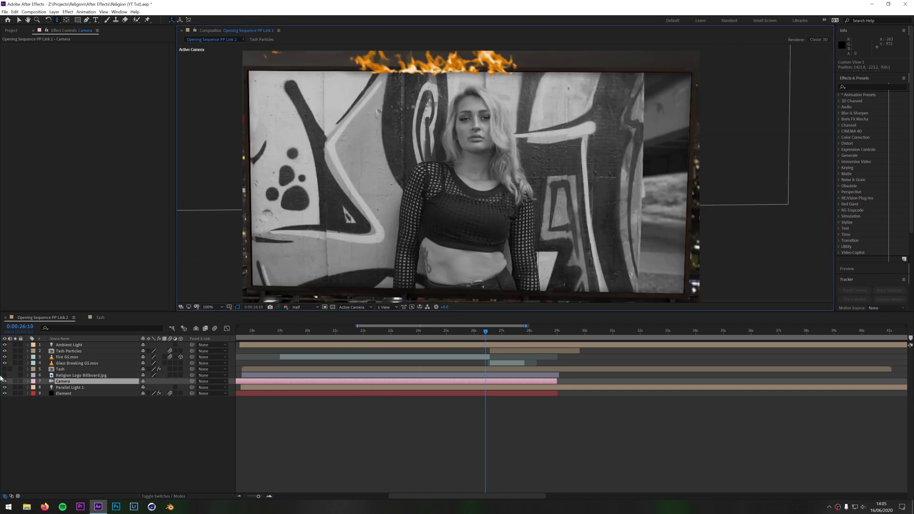
# Hide every layer except Element, including the lights, camera, fire, particles and glass breaking layers
pyautogui.click(5, 357)
pyautogui.click(5, 351)
pyautogui.click(5, 381)
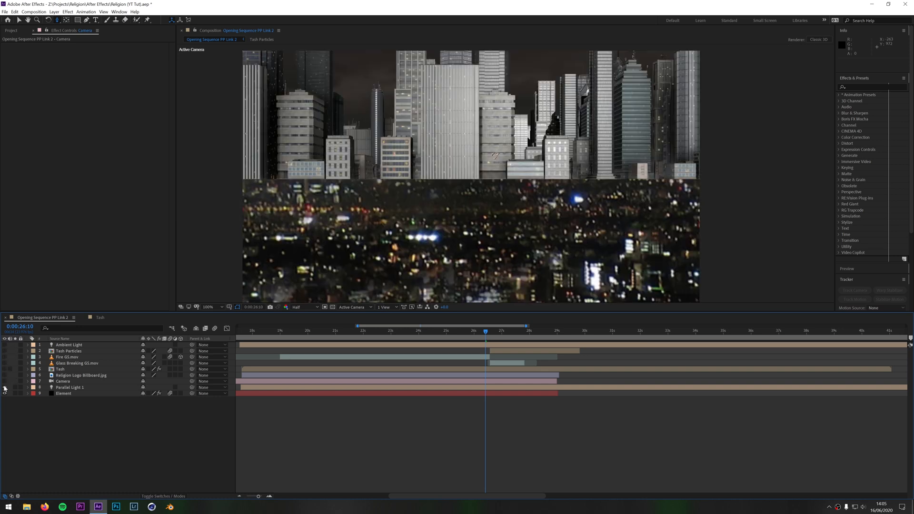
pyautogui.click(5, 387)
# Create a new solid with default settings above the Element layer and apply the Video Copilot Element effect to it
pyautogui.click(66, 393)
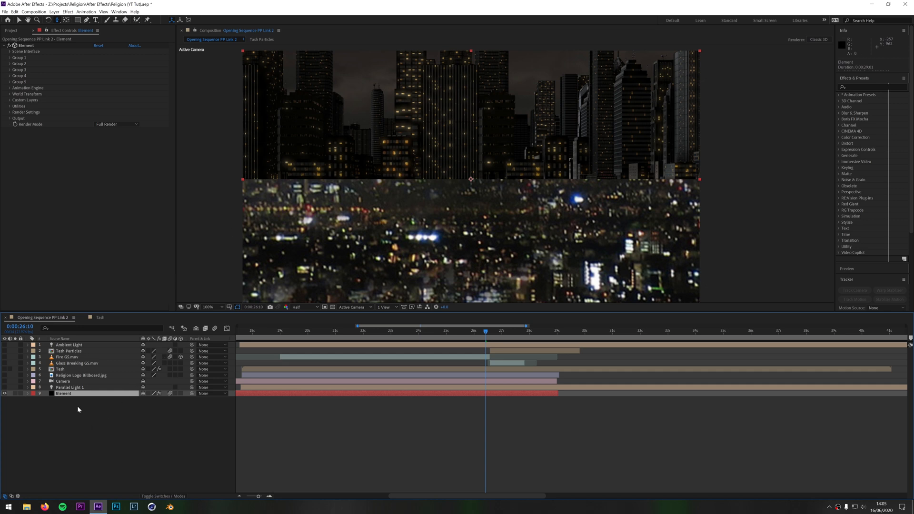
pyautogui.rightClick(94, 423)
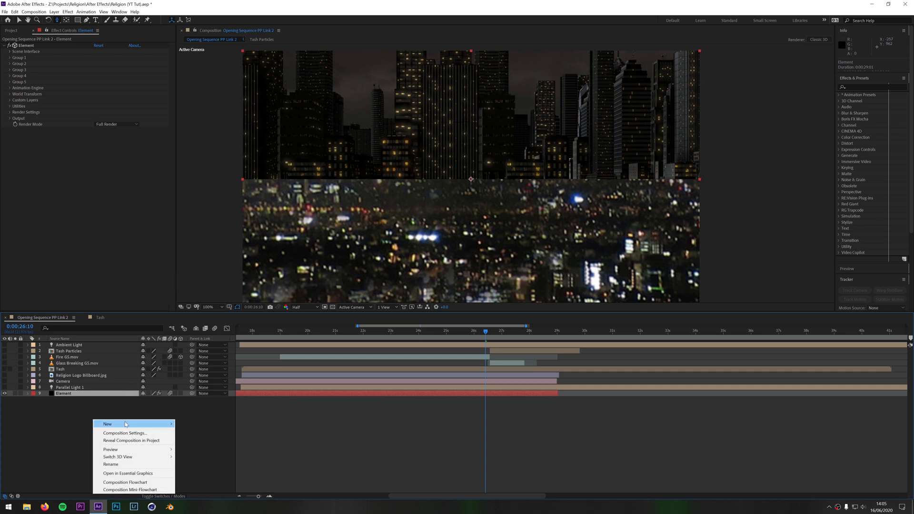
pyautogui.moveTo(117, 422)
pyautogui.click(205, 446)
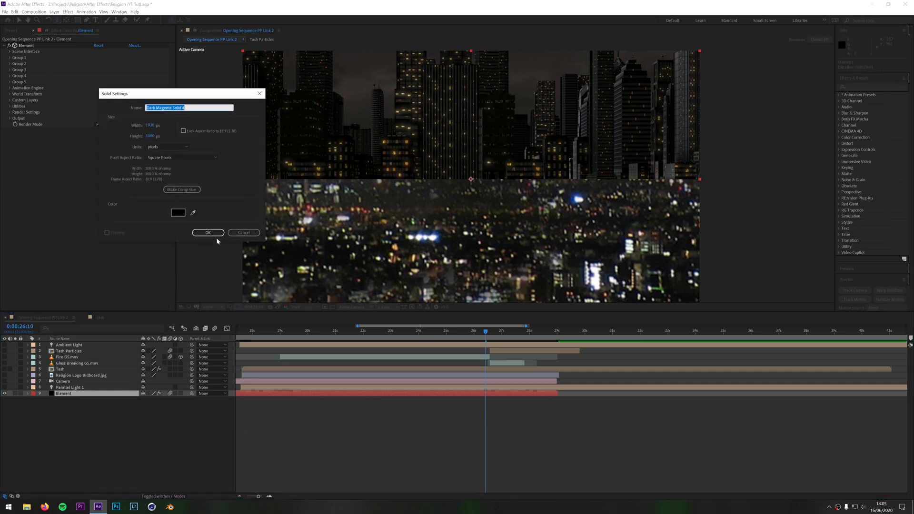
pyautogui.click(205, 233)
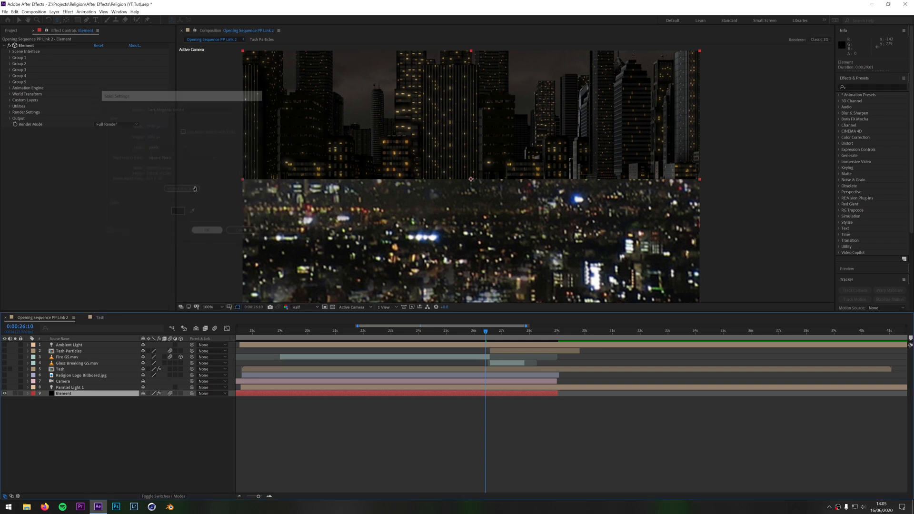
pyautogui.click(68, 12)
pyautogui.moveTo(118, 229)
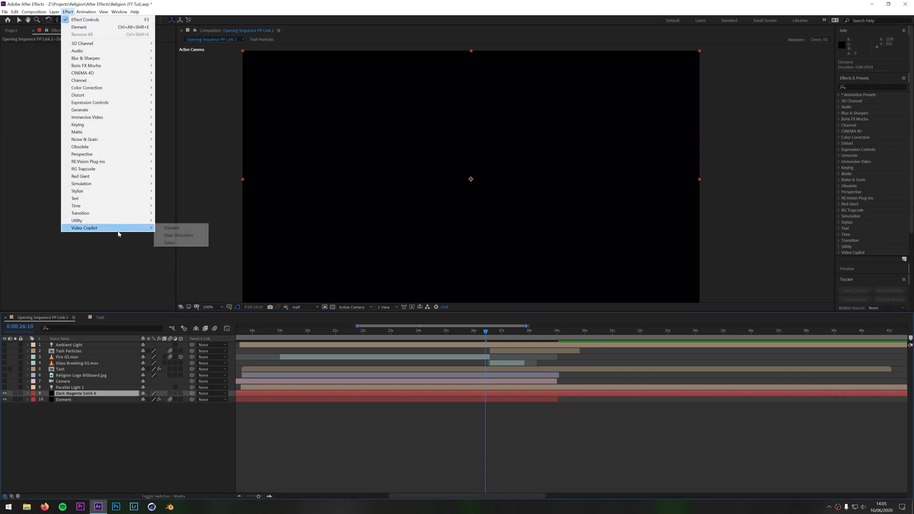
pyautogui.click(164, 227)
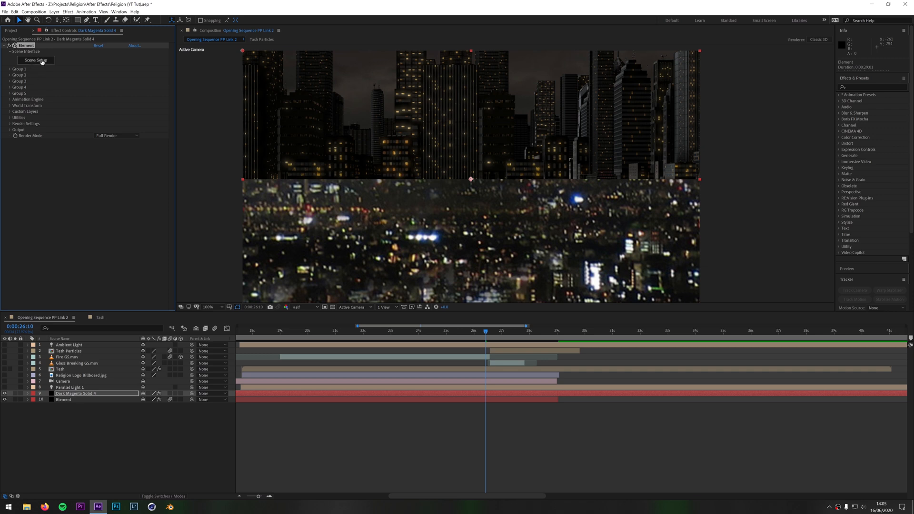
# Delete the new solid layer that carries the extra Element effect
pyautogui.click(72, 396)
pyautogui.press('Delete')
# Open Scene Setup from the Element layer's effect and browse the Metropolitan building models
pyautogui.click(68, 394)
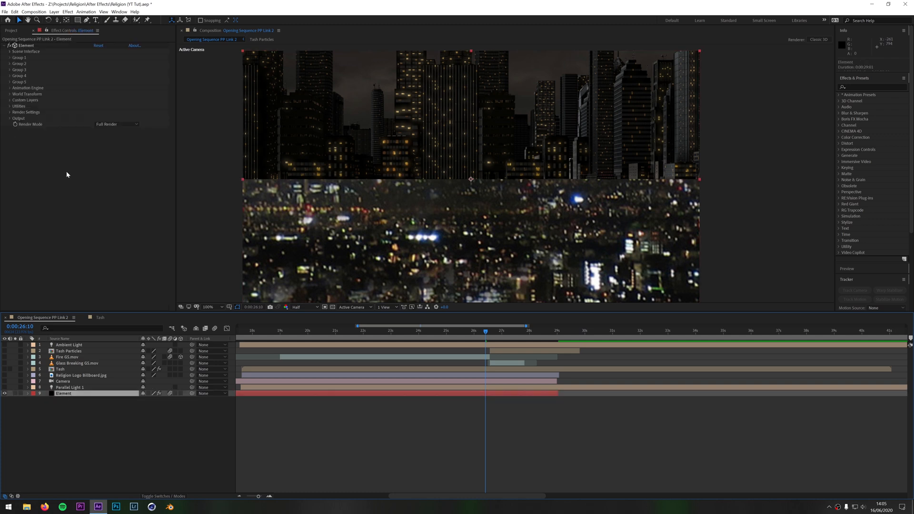
pyautogui.click(9, 51)
pyautogui.click(35, 60)
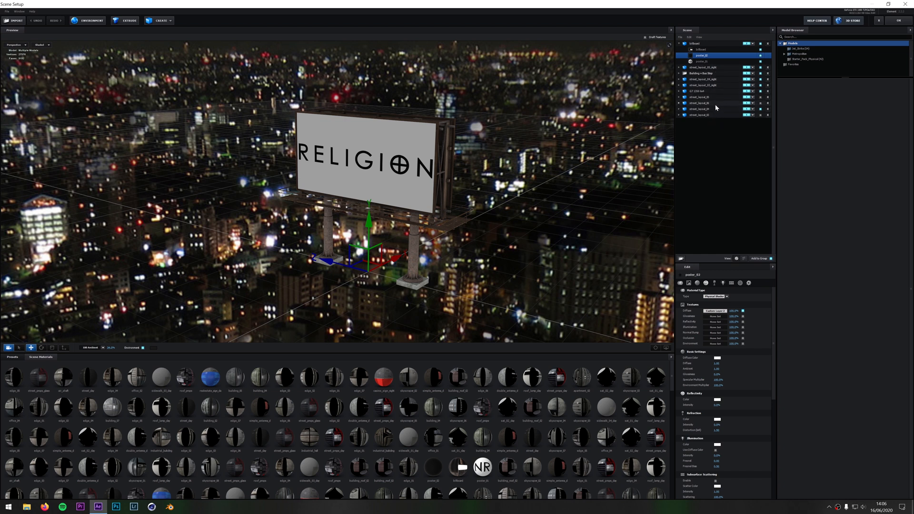
pyautogui.doubleClick(801, 54)
pyautogui.click(805, 65)
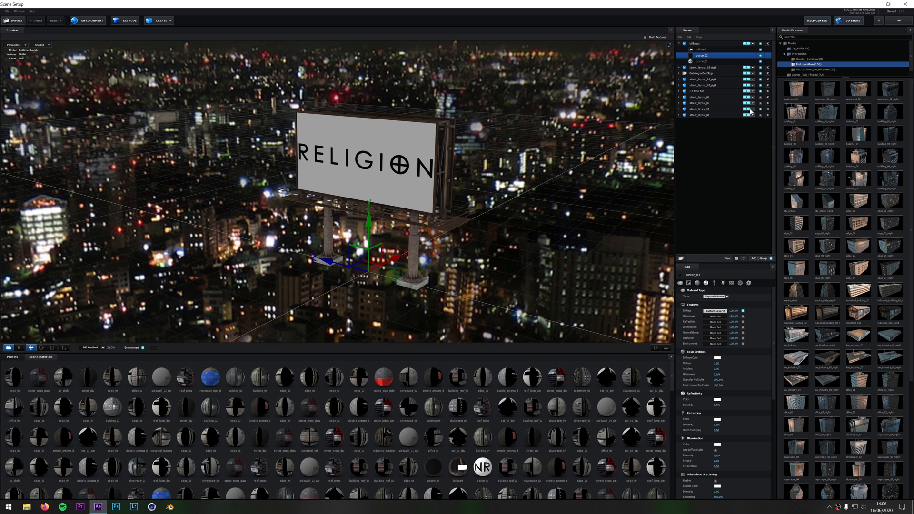
# Add the billboard model from the Starter_Pack_Physical folder to the scene and examine it in the preview
pyautogui.click(784, 55)
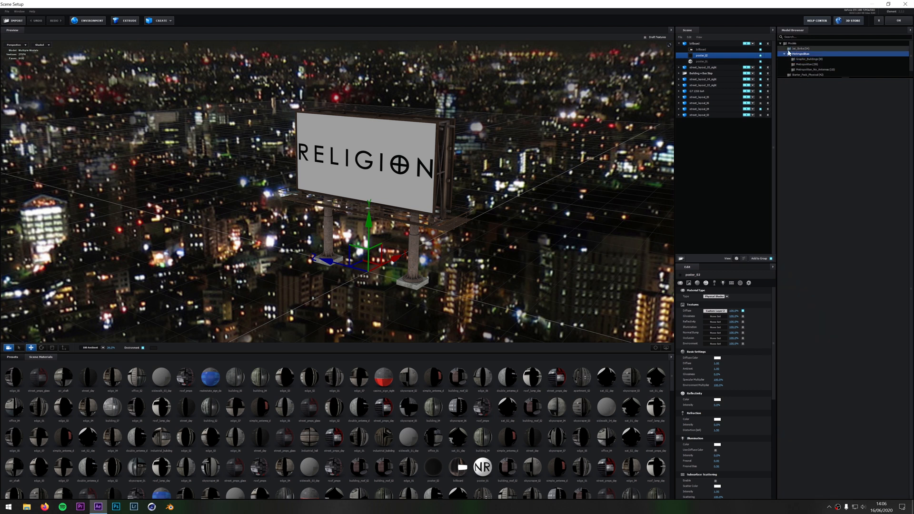
pyautogui.click(809, 59)
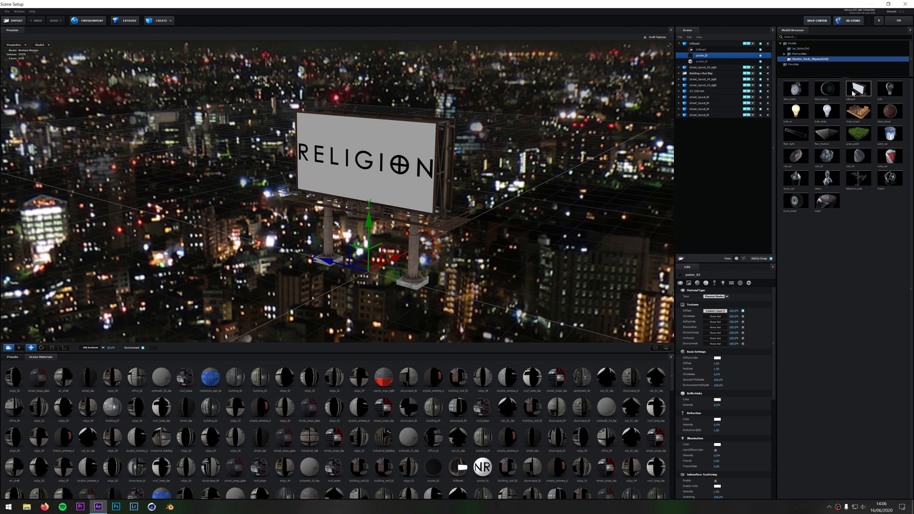
pyautogui.click(864, 95)
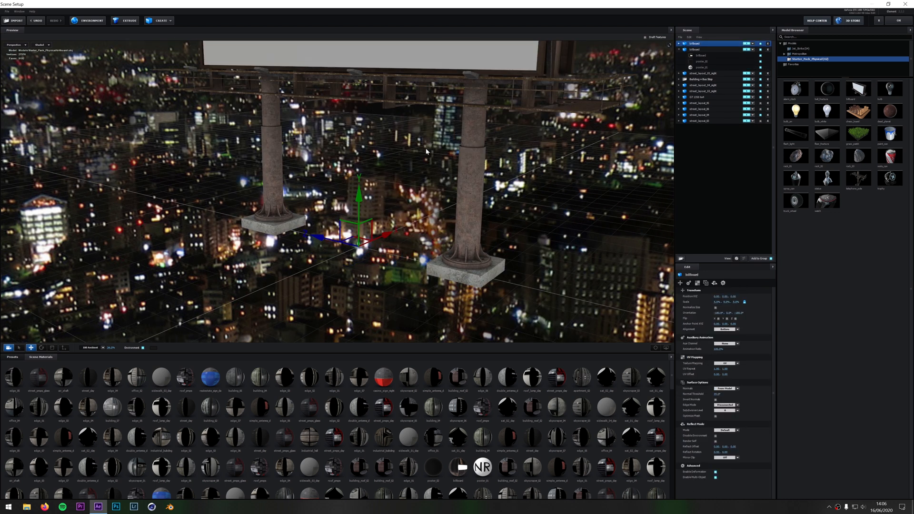
pyautogui.scroll(-4, 400, 233)
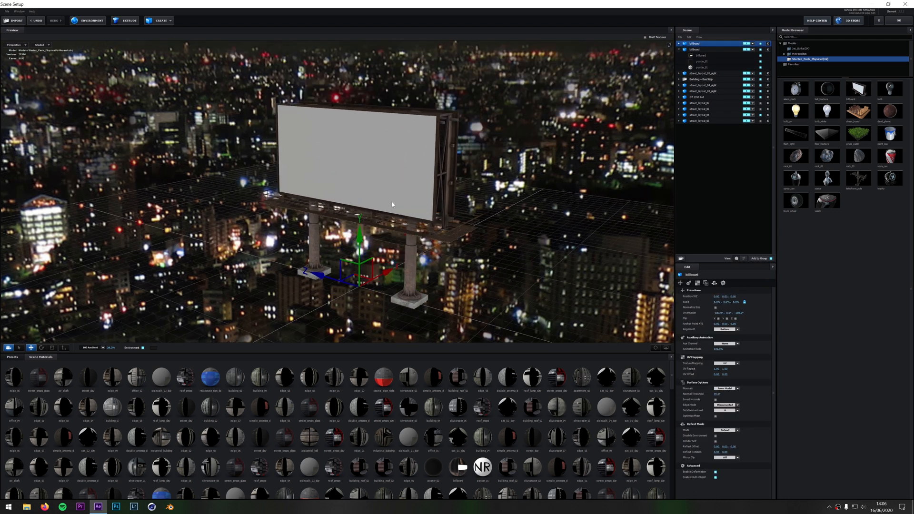
pyautogui.scroll(3, 393, 205)
pyautogui.moveTo(383, 215); pyautogui.dragTo(389, 190)
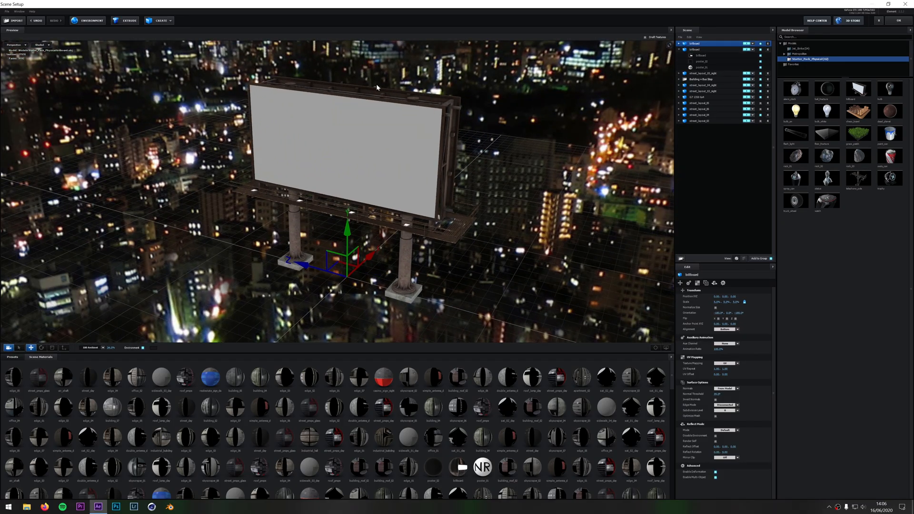
# Delete the newly added blank billboard from the scene
pyautogui.click(767, 44)
pyautogui.scroll(8, 476, 190)
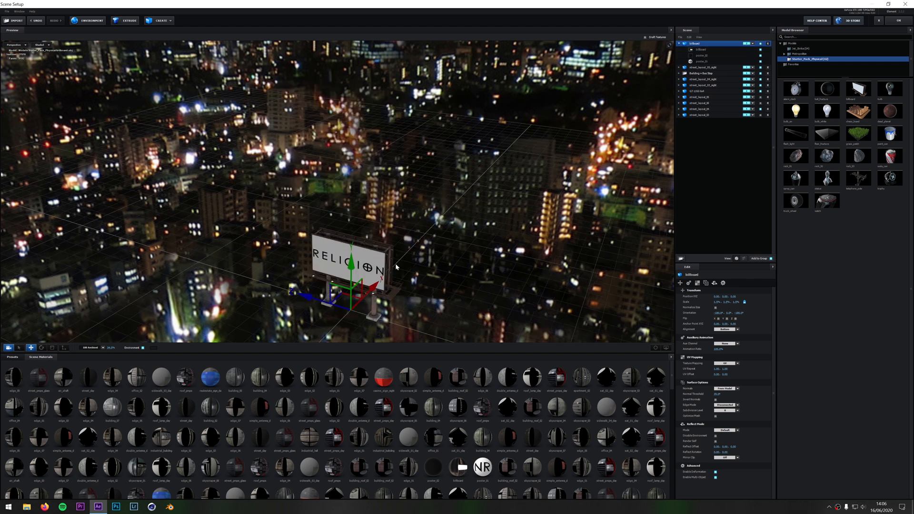
# Inspect the billboard model up close and switch its billboard frame material off and on to identify its parts
pyautogui.moveTo(476, 191); pyautogui.dragTo(465, 100)
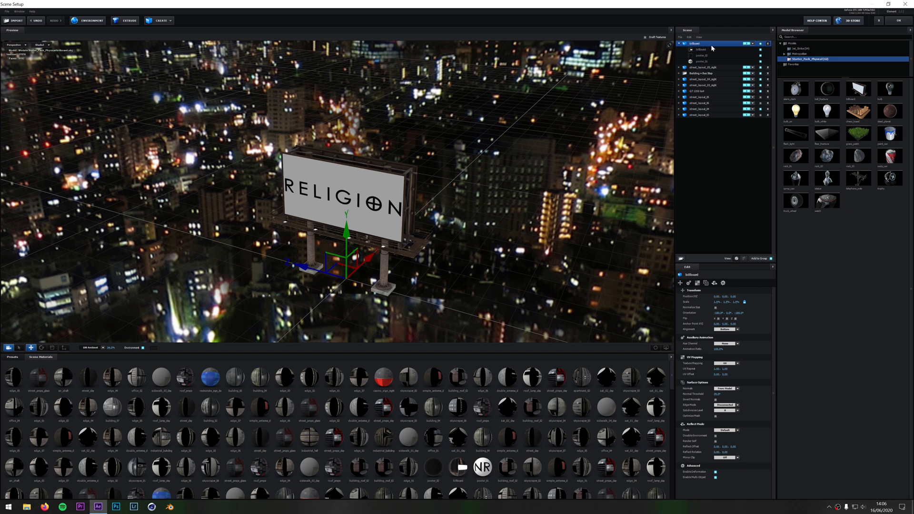
pyautogui.scroll(5, 419, 223)
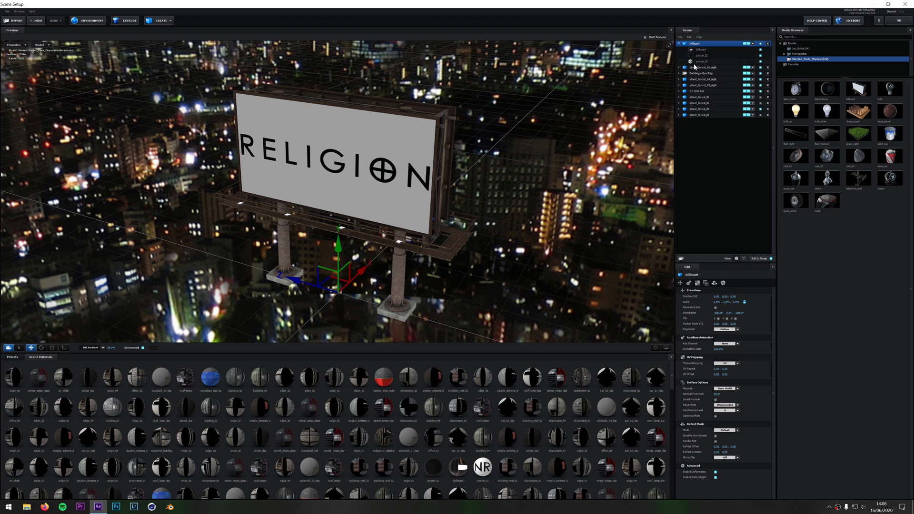
pyautogui.click(701, 49)
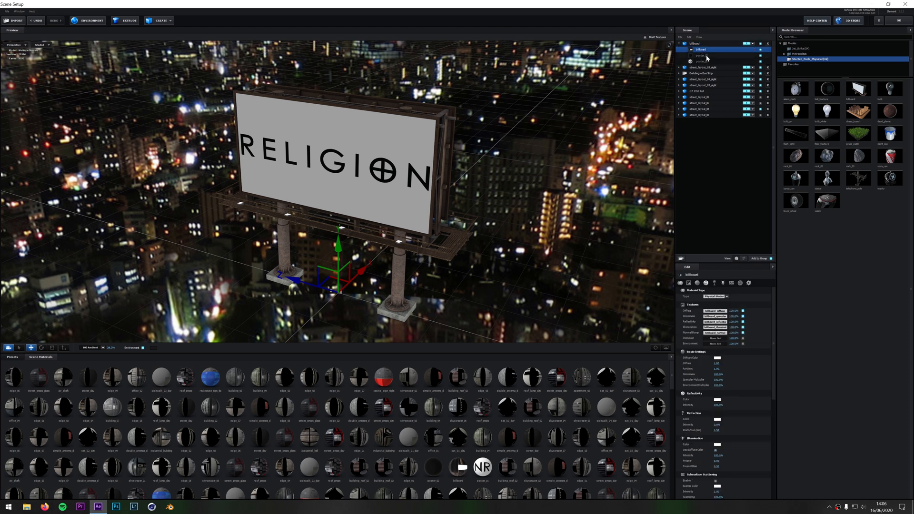
pyautogui.moveTo(436, 199); pyautogui.dragTo(416, 199)
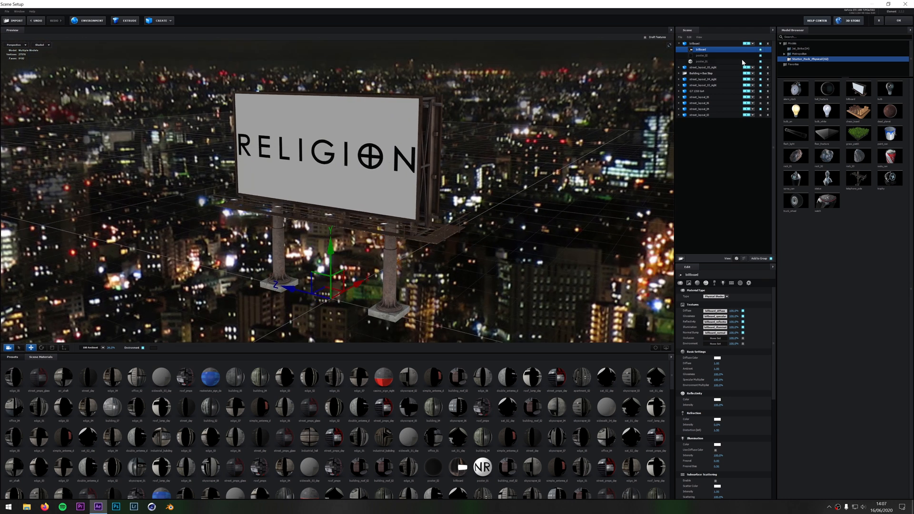
pyautogui.click(760, 50)
pyautogui.click(760, 50)
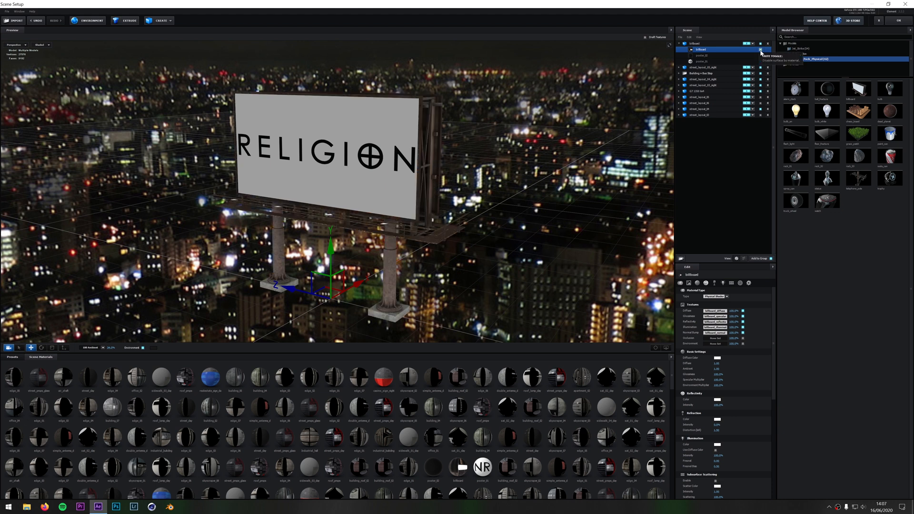
# Switch the poster_02 material off and on repeatedly to see which face of the billboard it covers
pyautogui.click(707, 56)
pyautogui.moveTo(494, 206); pyautogui.dragTo(424, 201)
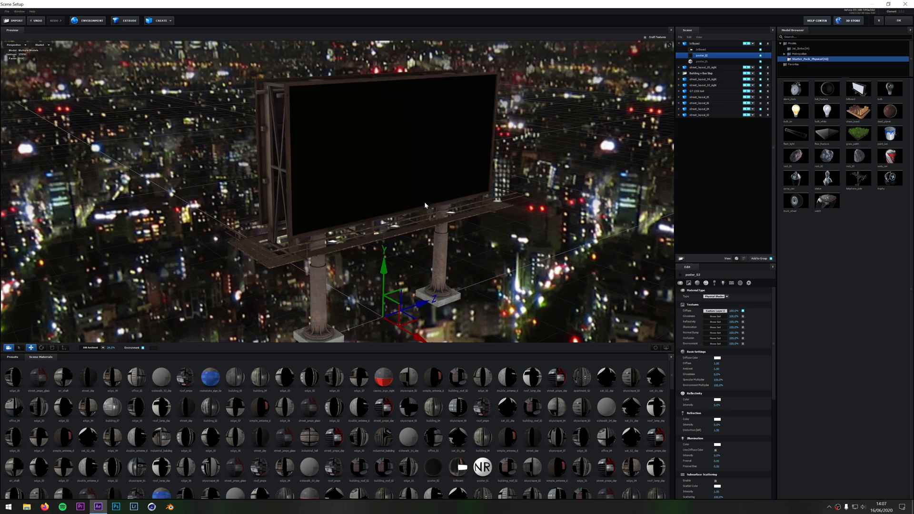
pyautogui.click(760, 56)
pyautogui.click(760, 55)
pyautogui.click(760, 55)
pyautogui.click(761, 55)
pyautogui.moveTo(449, 237); pyautogui.dragTo(533, 229)
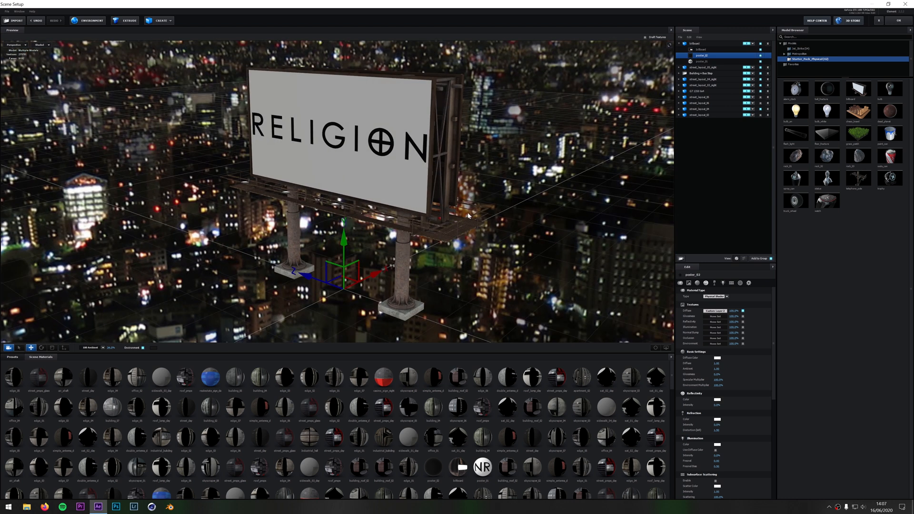
# Switch the poster_01 material off and on, and examine the front and back faces of the billboard
pyautogui.click(760, 62)
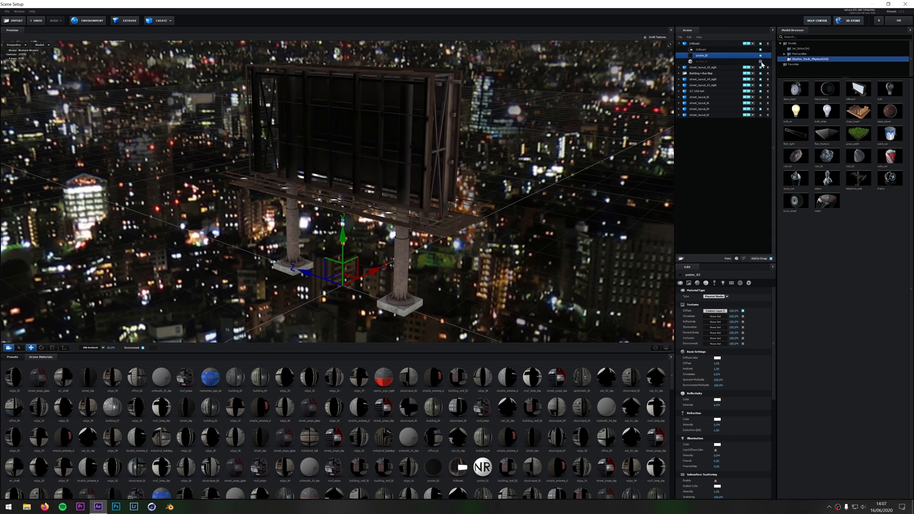
pyautogui.click(760, 62)
pyautogui.click(760, 62)
pyautogui.click(760, 62)
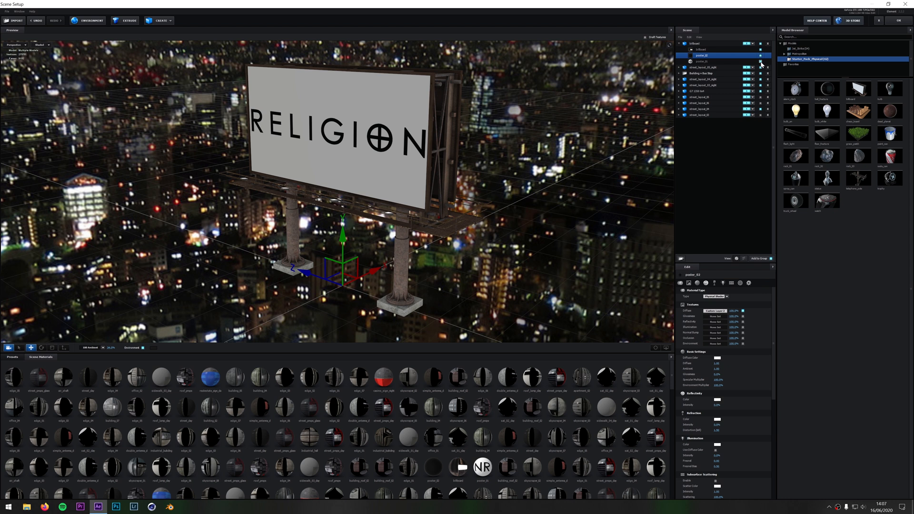
pyautogui.moveTo(449, 225); pyautogui.dragTo(451, 201)
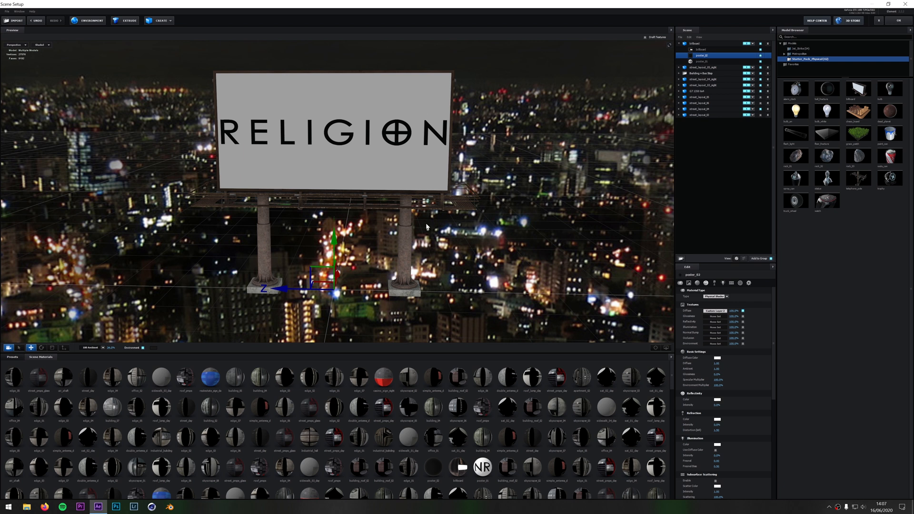
pyautogui.moveTo(427, 227); pyautogui.dragTo(438, 191)
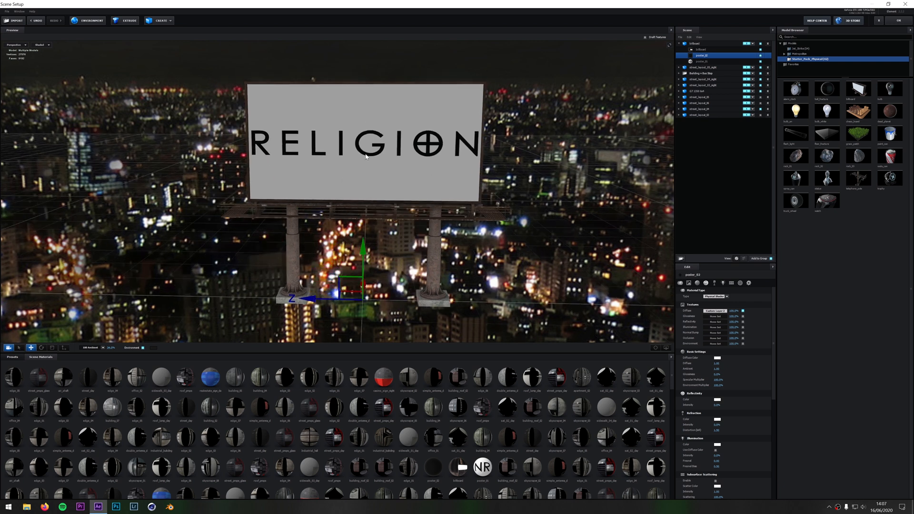
pyautogui.moveTo(426, 224); pyautogui.dragTo(342, 180)
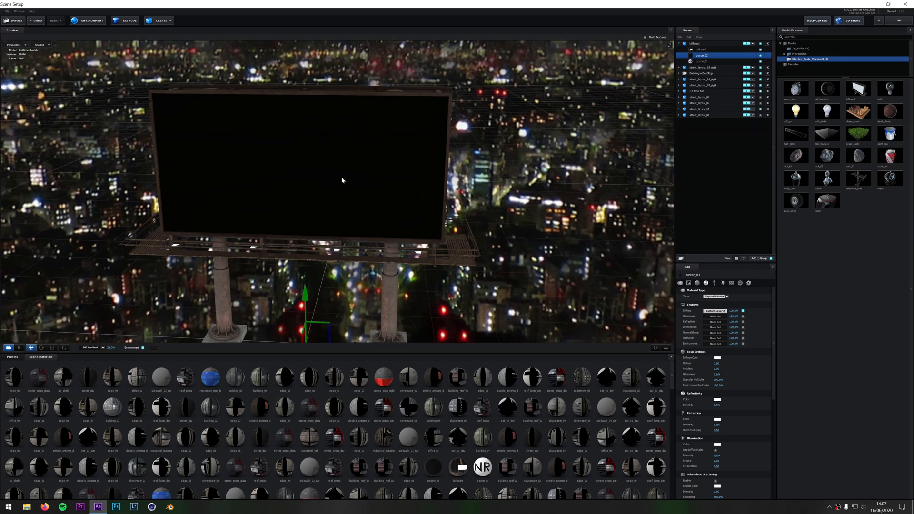
pyautogui.moveTo(347, 264); pyautogui.dragTo(417, 258)
pyautogui.moveTo(444, 199); pyautogui.dragTo(428, 200)
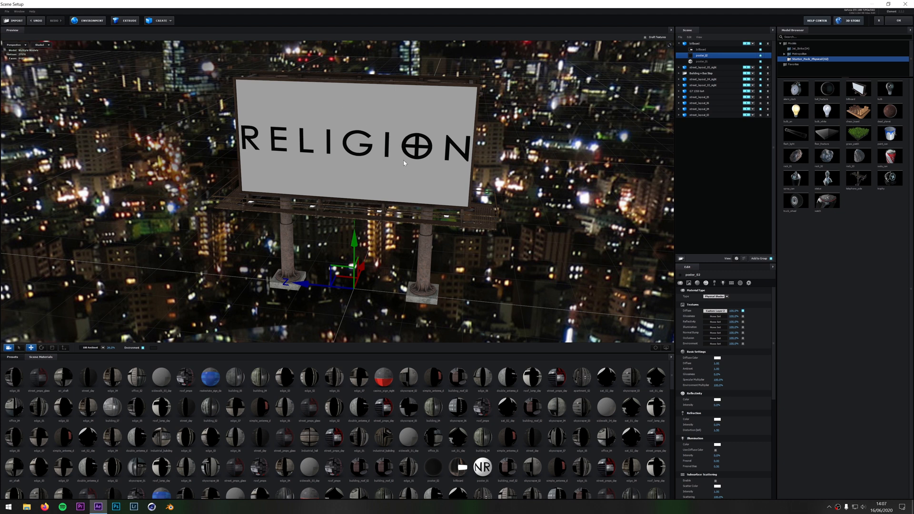
pyautogui.moveTo(416, 220); pyautogui.dragTo(415, 194)
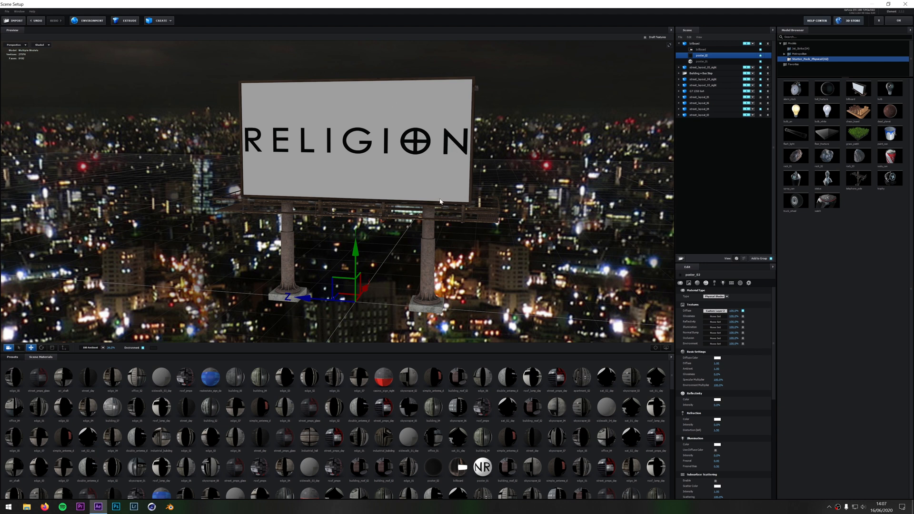
# Load BV Logo 1920 x 1080 (Black Background).png from the Desktop as the diffuse texture of the poster_01 material
pyautogui.click(702, 63)
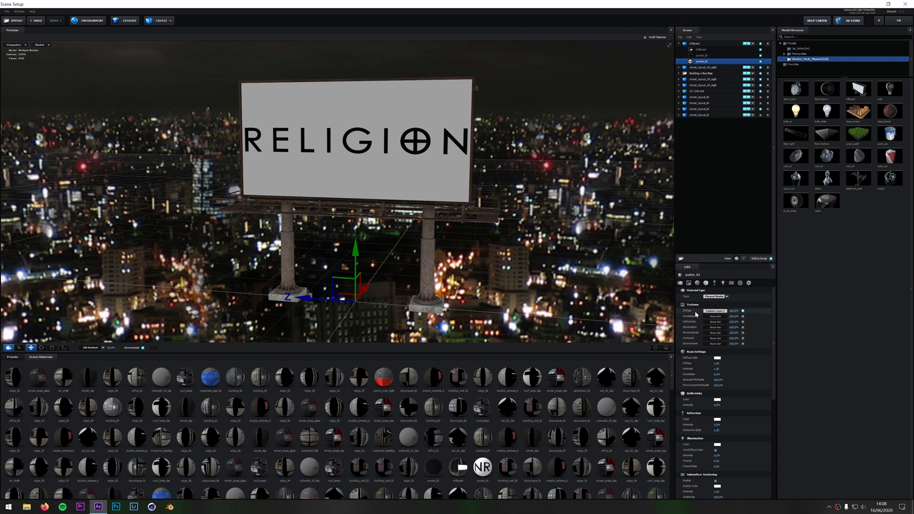
pyautogui.click(718, 312)
pyautogui.moveTo(711, 269); pyautogui.dragTo(190, 188)
pyautogui.click(192, 205)
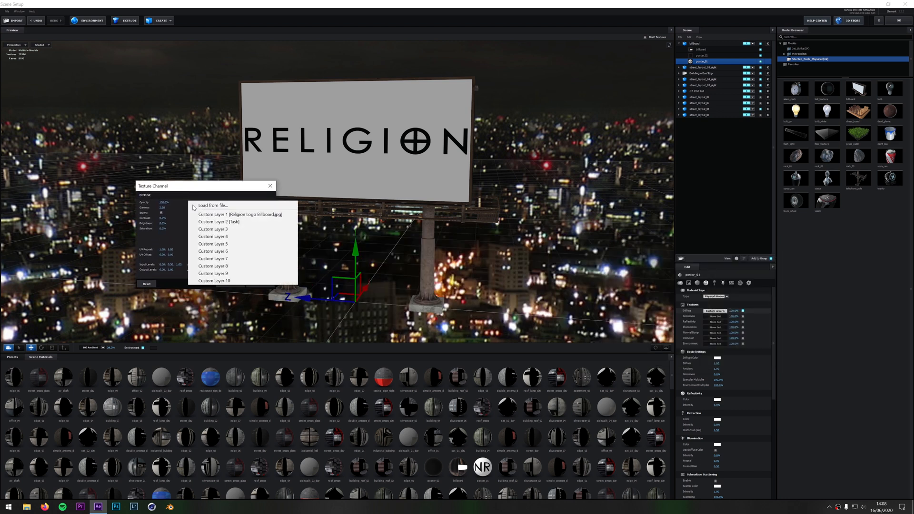
pyautogui.click(195, 205)
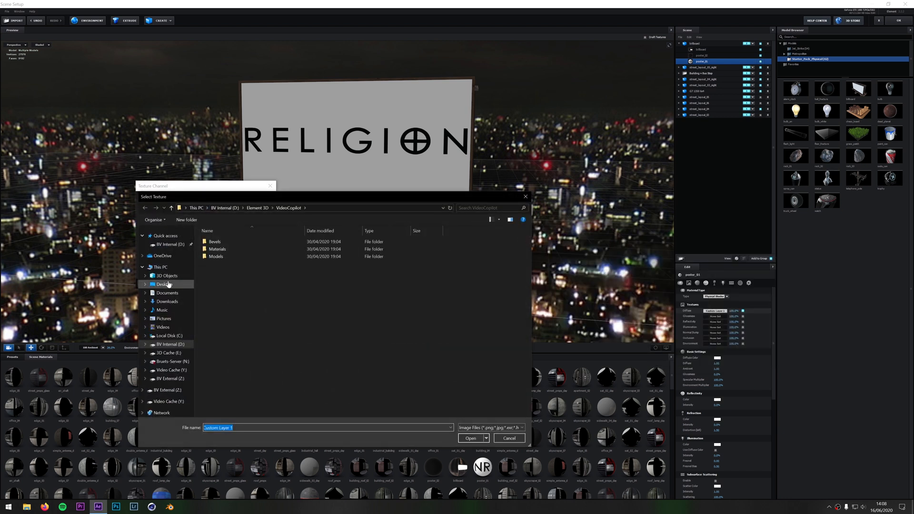
pyautogui.click(164, 284)
pyautogui.click(444, 193)
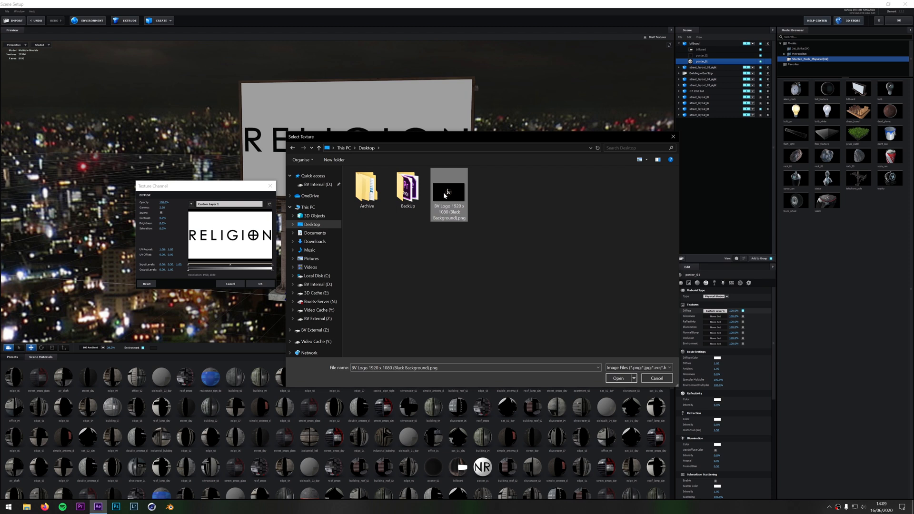
pyautogui.click(618, 378)
pyautogui.moveTo(229, 186); pyautogui.dragTo(524, 159)
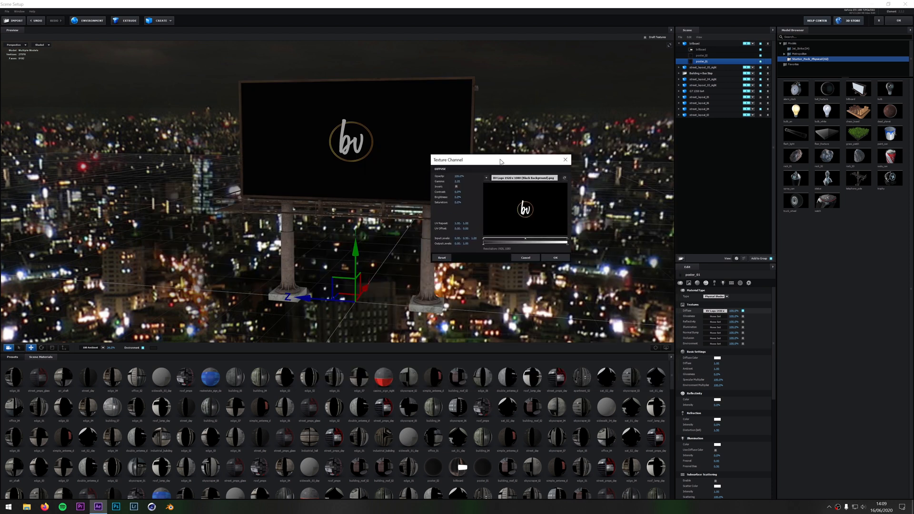
pyautogui.click(556, 256)
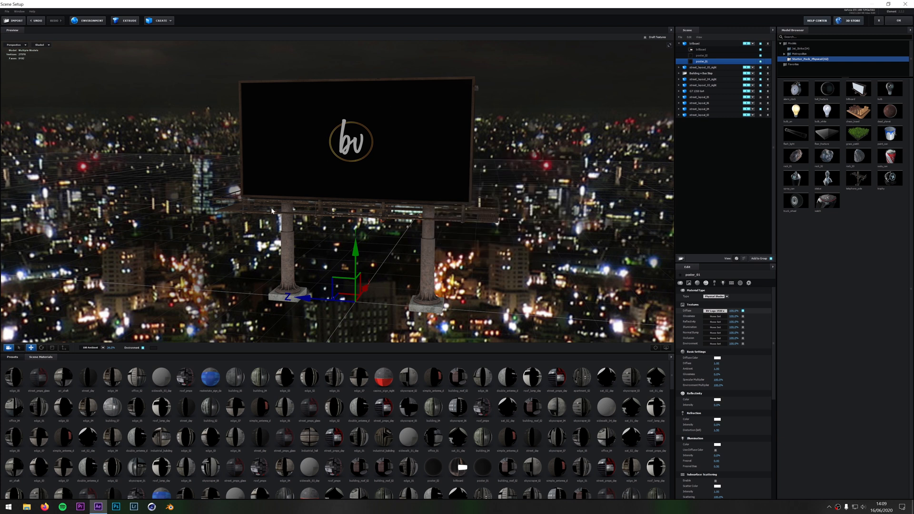
# Set the poster_01 diffuse texture to Custom Layer 1 [Religion Logo Billboard.jpg]
pyautogui.moveTo(473, 225); pyautogui.dragTo(425, 193)
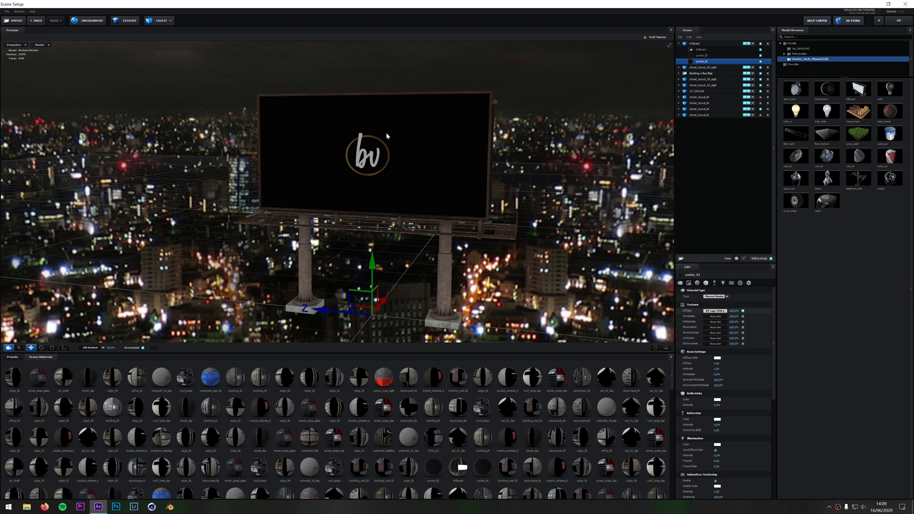
pyautogui.click(715, 311)
pyautogui.moveTo(712, 272); pyautogui.dragTo(206, 193)
pyautogui.click(208, 206)
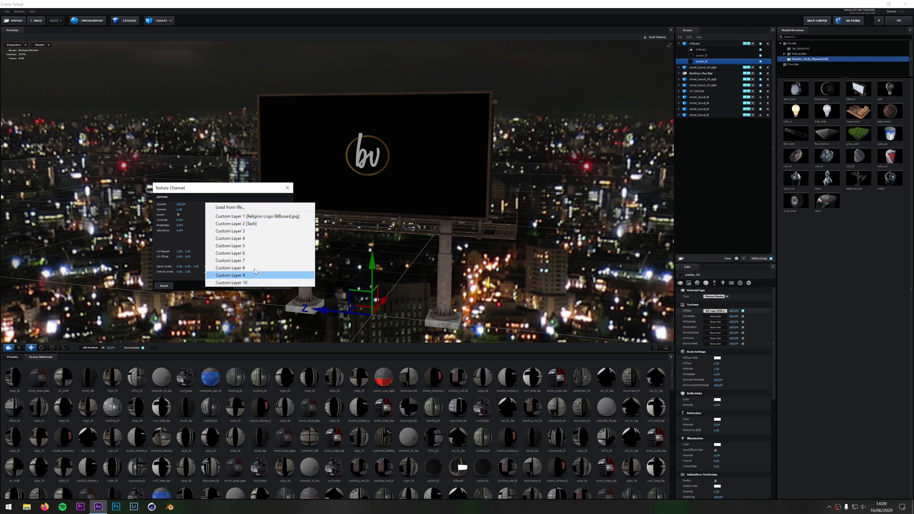
pyautogui.click(281, 220)
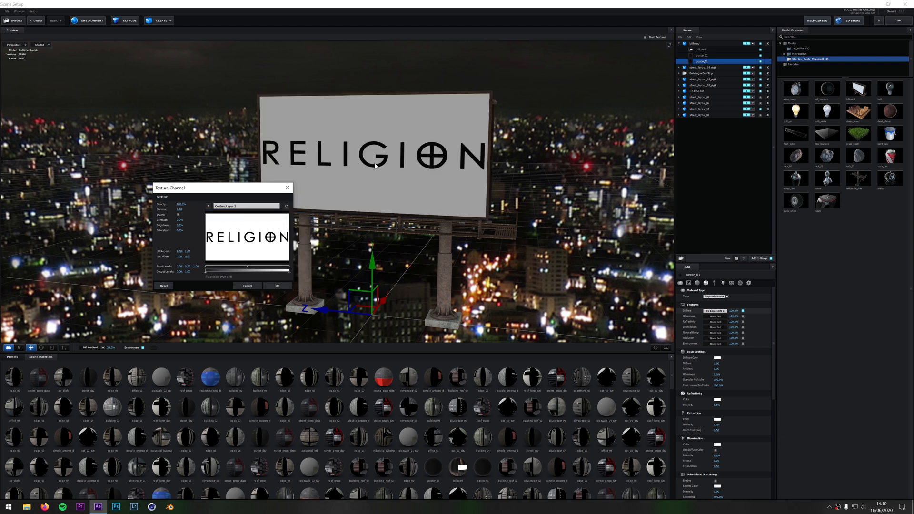
pyautogui.click(283, 285)
# View the billboard's back face, select the poster_02 material and check its coverage by toggling its visibility
pyautogui.moveTo(493, 215); pyautogui.dragTo(418, 196)
pyautogui.click(709, 56)
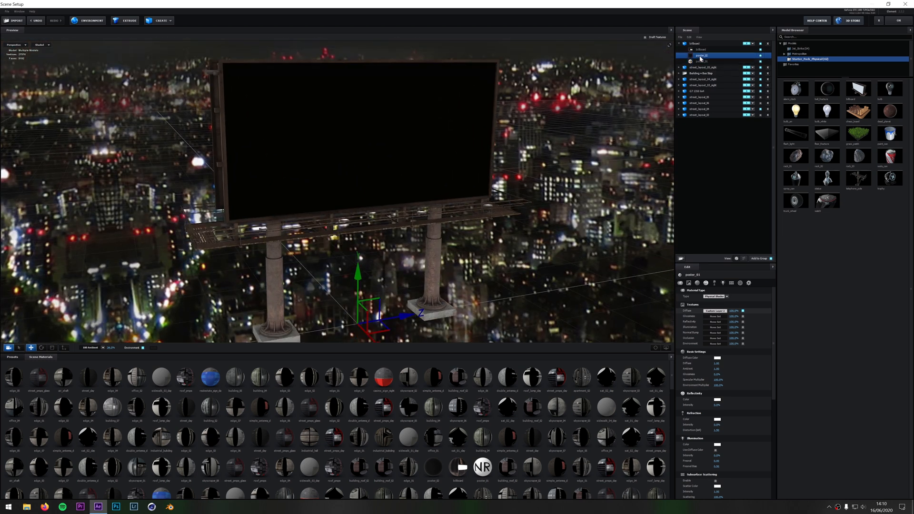
pyautogui.click(760, 56)
pyautogui.click(760, 55)
pyautogui.click(760, 56)
pyautogui.click(761, 56)
# Assign Custom Layer 2 as the poster_02 diffuse texture and review both faces of the billboard
pyautogui.click(715, 311)
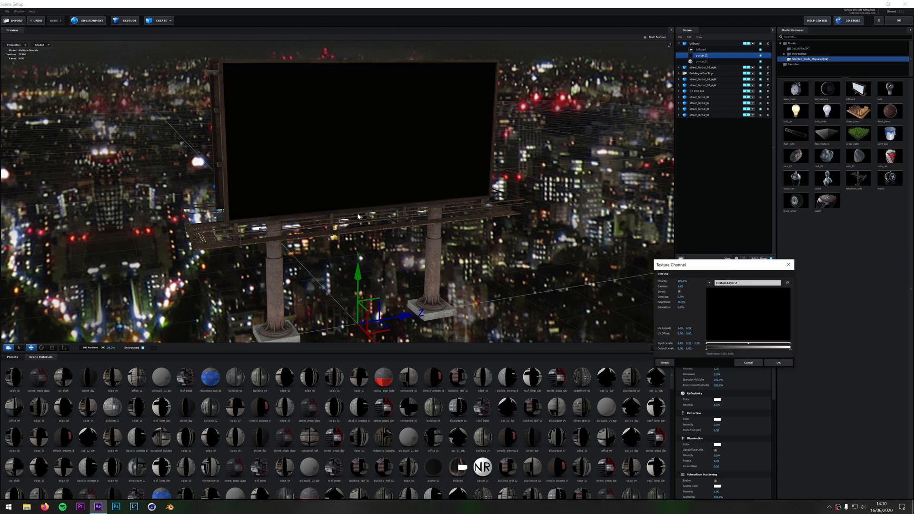
pyautogui.click(258, 220)
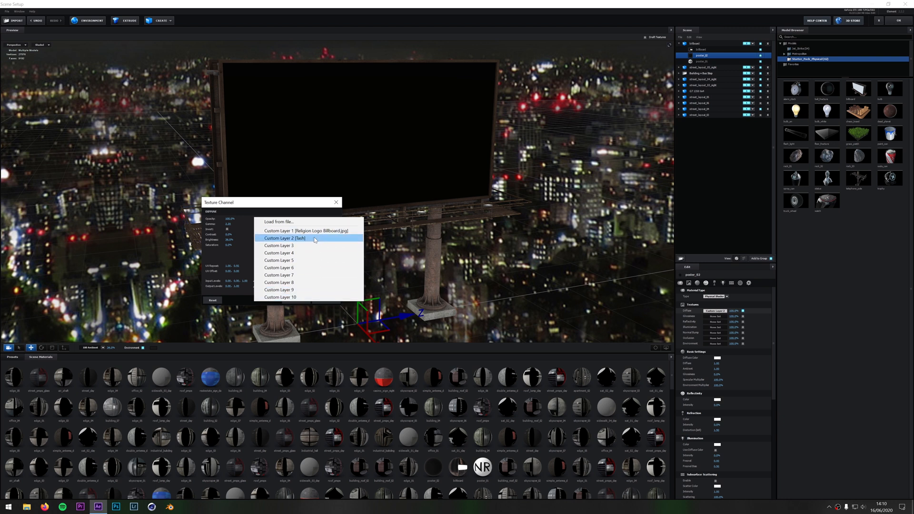
pyautogui.click(314, 238)
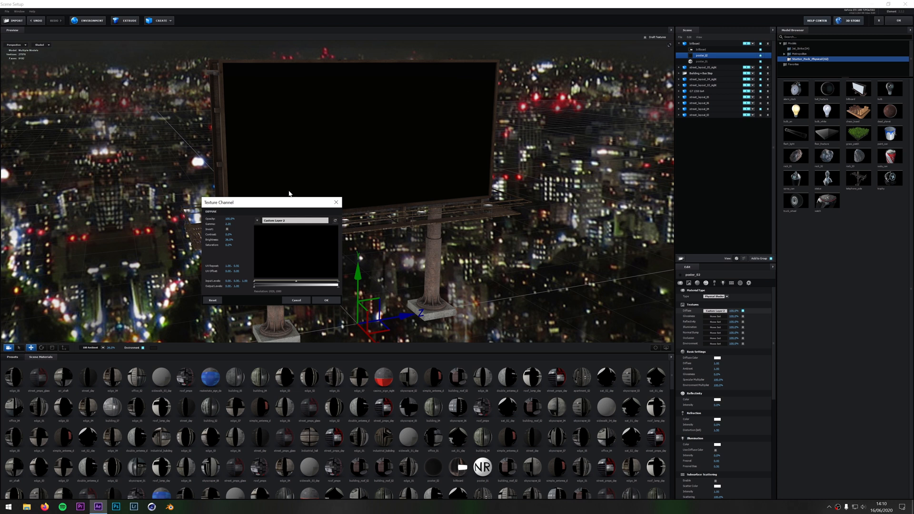
pyautogui.click(330, 301)
pyautogui.moveTo(257, 107); pyautogui.dragTo(394, 86)
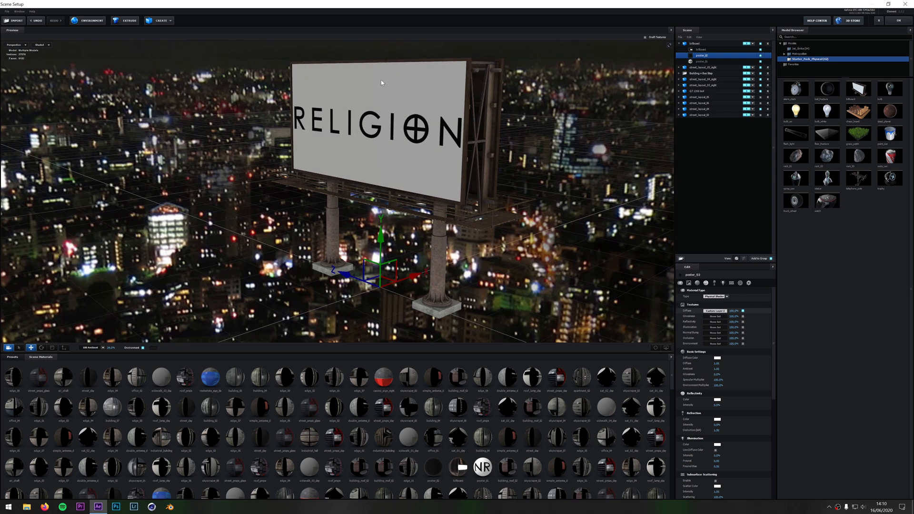
pyautogui.moveTo(490, 158); pyautogui.dragTo(407, 145)
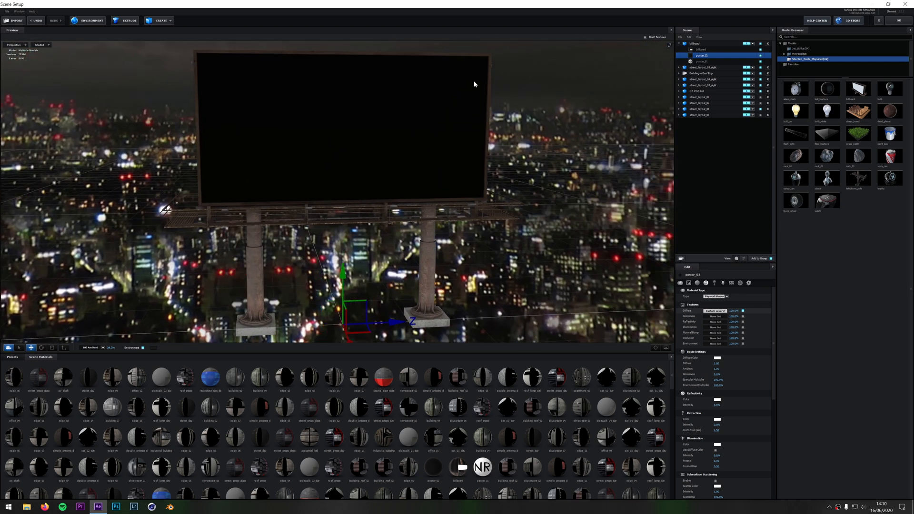
pyautogui.moveTo(269, 183); pyautogui.dragTo(397, 189)
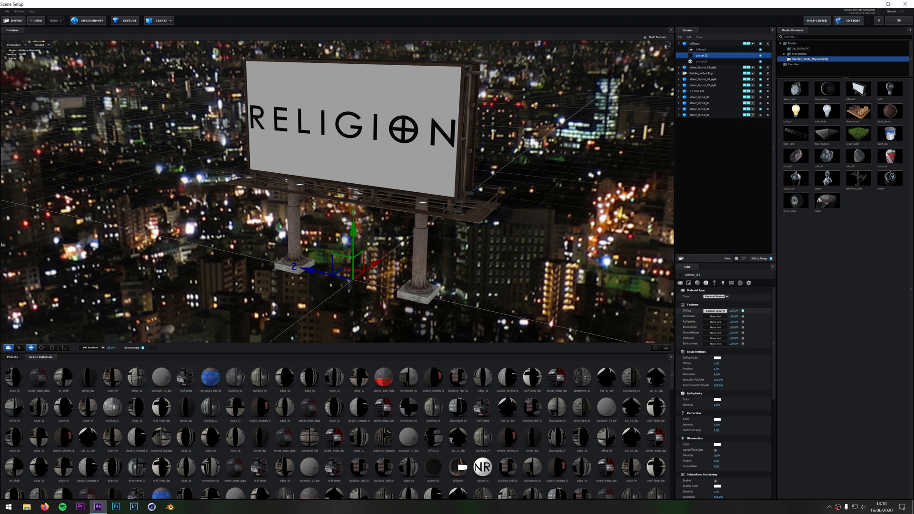
# Load night_skyline_4k.jpg from the Metropolitan_Skies materials folder as the scene's environment texture
pyautogui.click(88, 20)
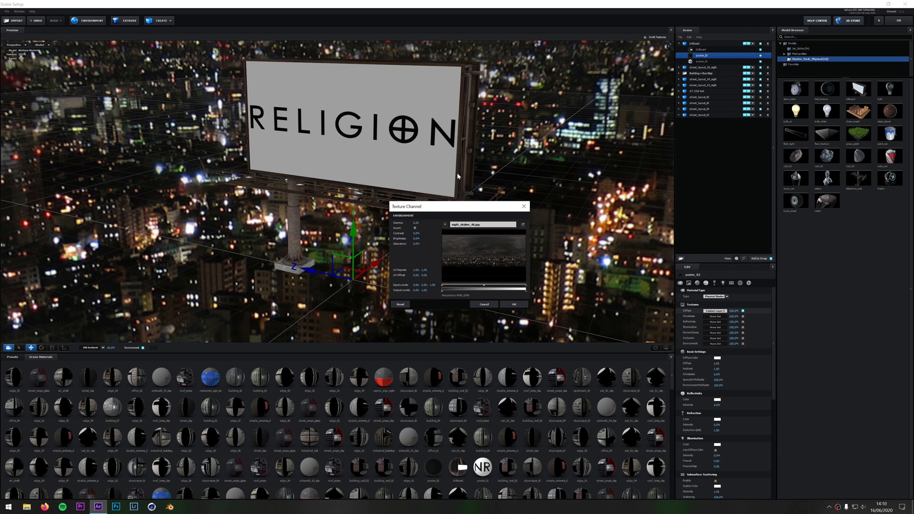
pyautogui.moveTo(454, 214); pyautogui.dragTo(295, 214)
pyautogui.click(285, 225)
pyautogui.click(292, 211)
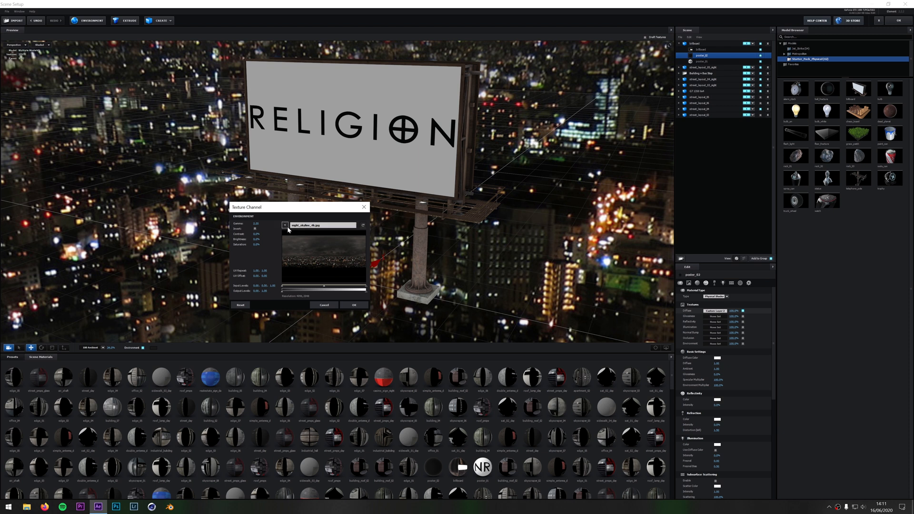
pyautogui.click(285, 225)
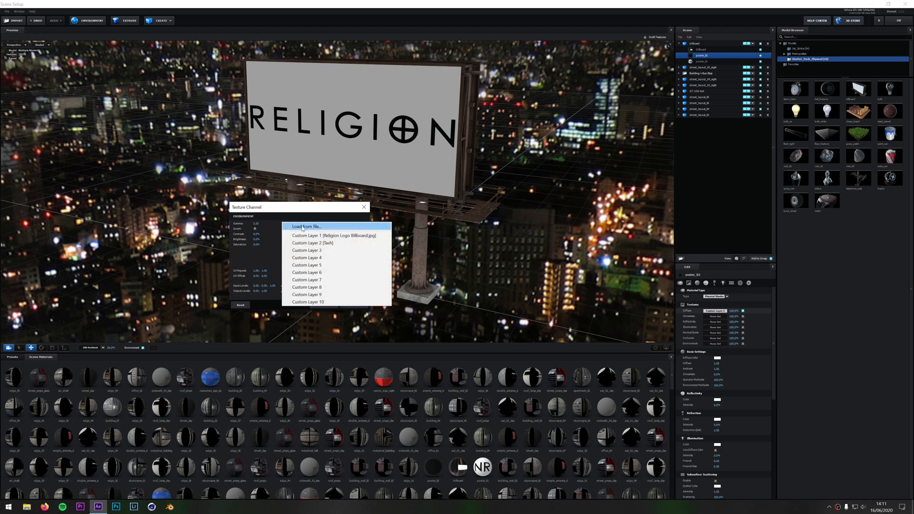
pyautogui.click(301, 227)
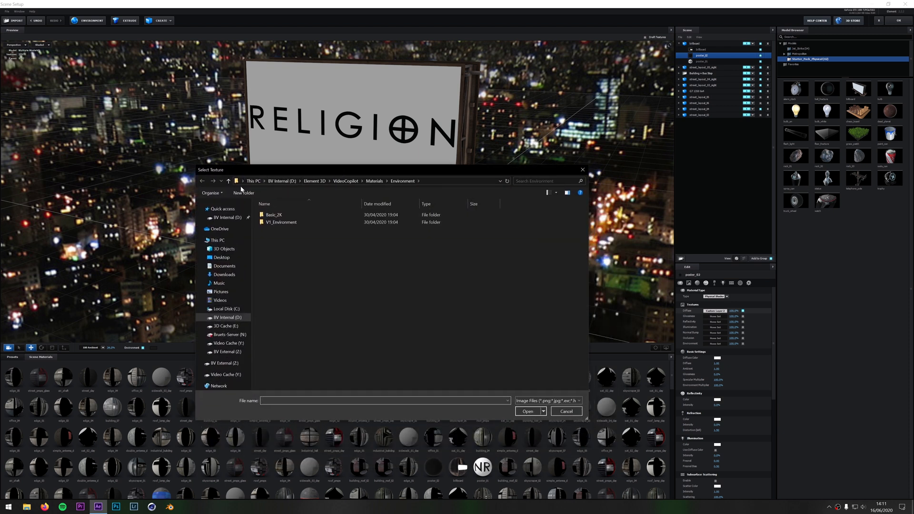
pyautogui.click(229, 181)
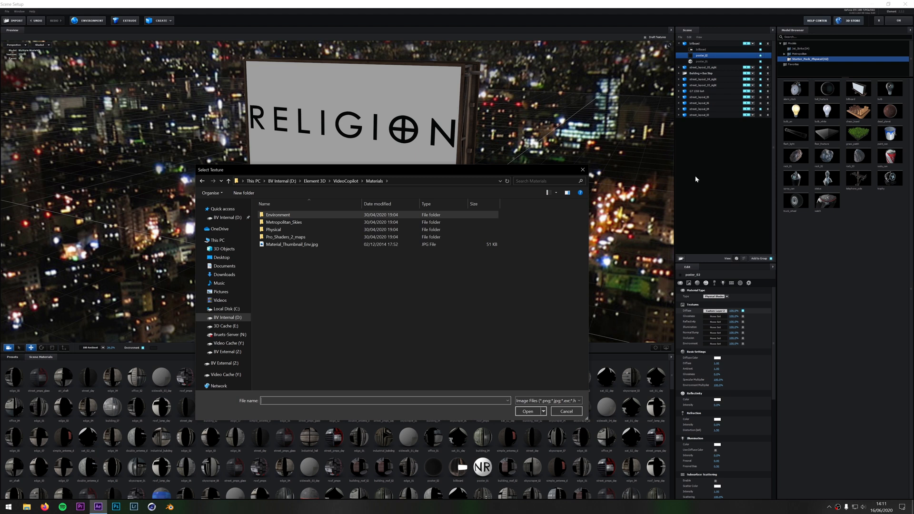
pyautogui.doubleClick(300, 224)
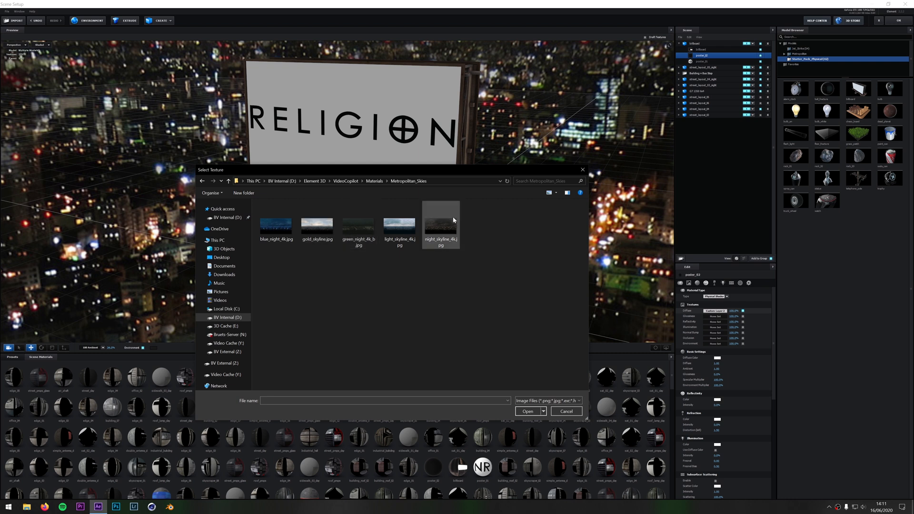
pyautogui.moveTo(434, 173); pyautogui.dragTo(429, 155)
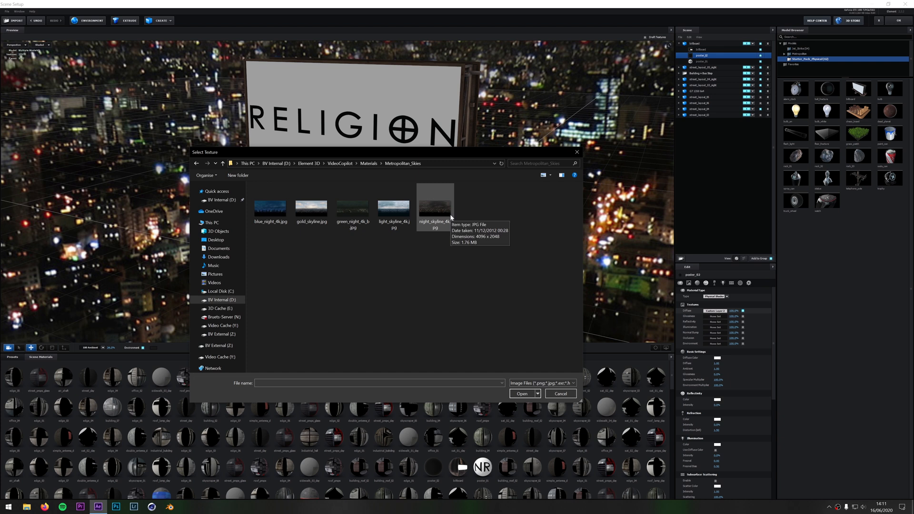
pyautogui.click(427, 228)
pyautogui.click(519, 394)
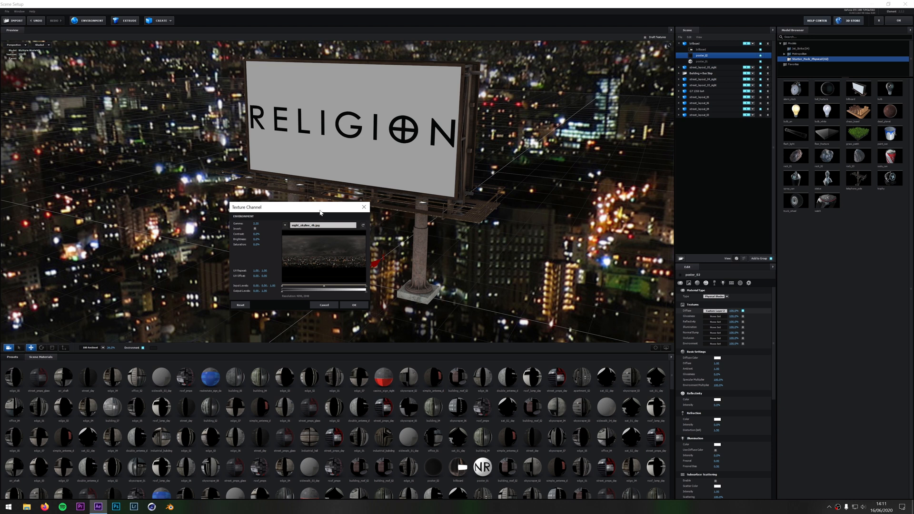
pyautogui.moveTo(320, 207); pyautogui.dragTo(340, 207)
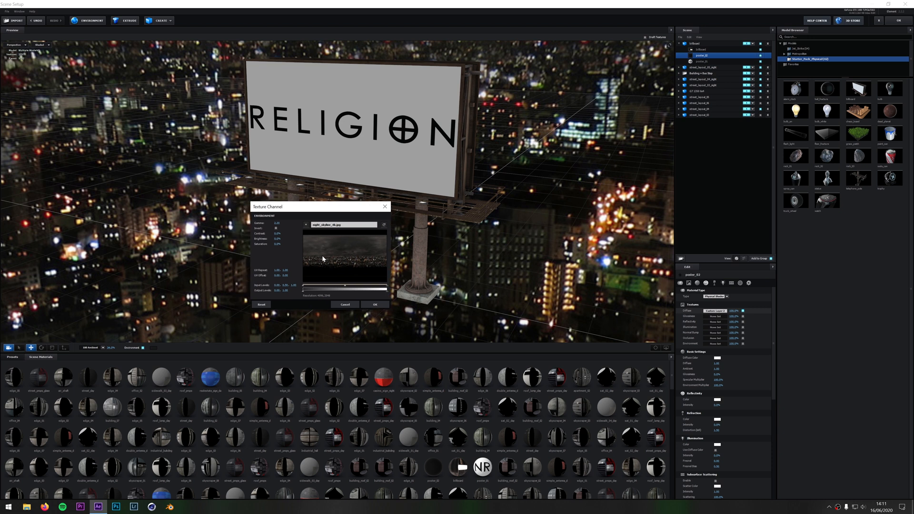
pyautogui.click(376, 304)
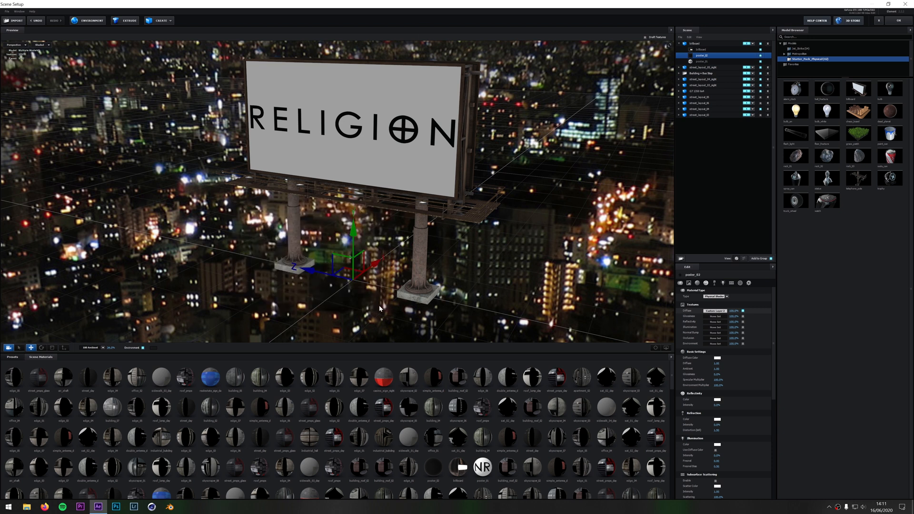
# Compare the preview with and without the environment background by toggling its display repeatedly, leaving it shown
pyautogui.click(143, 348)
pyautogui.click(143, 347)
pyautogui.click(143, 348)
pyautogui.click(143, 348)
pyautogui.click(143, 348)
pyautogui.click(143, 348)
pyautogui.click(142, 348)
pyautogui.click(143, 348)
# Focus on the second-to-last street layout model and examine the environment reflections in its tower windows up close
pyautogui.doubleClick(702, 109)
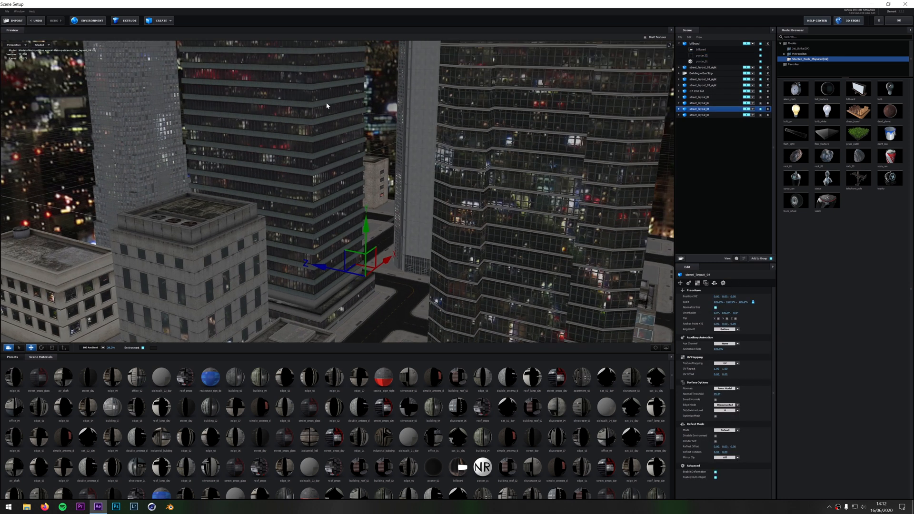
pyautogui.scroll(10, 323, 131)
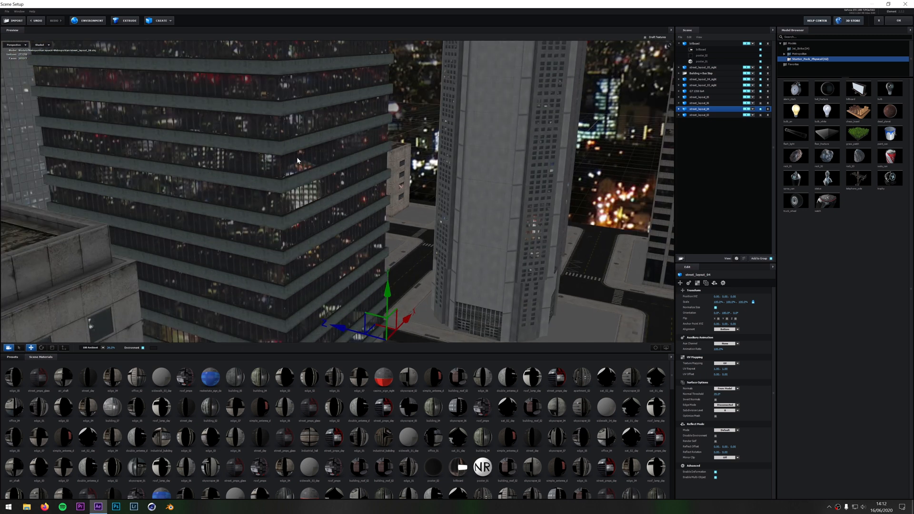
pyautogui.moveTo(324, 131); pyautogui.dragTo(371, 194)
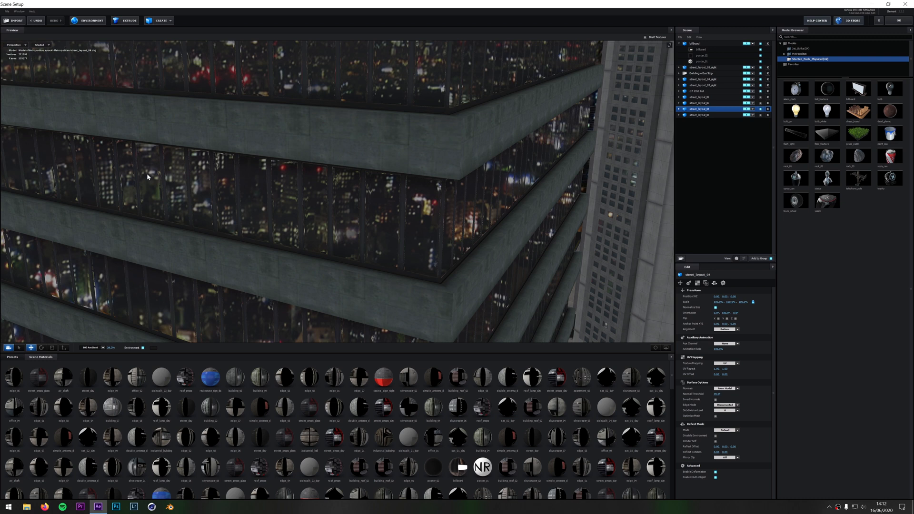
# Try Basic_2K_03.jpg from the Basic_2K environment folder as the scene's environment texture
pyautogui.click(87, 20)
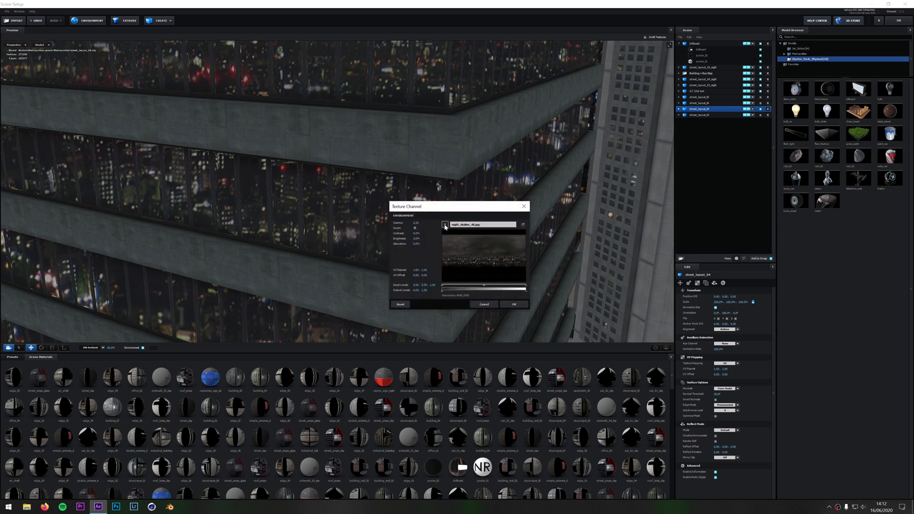
pyautogui.click(455, 231)
pyautogui.click(457, 227)
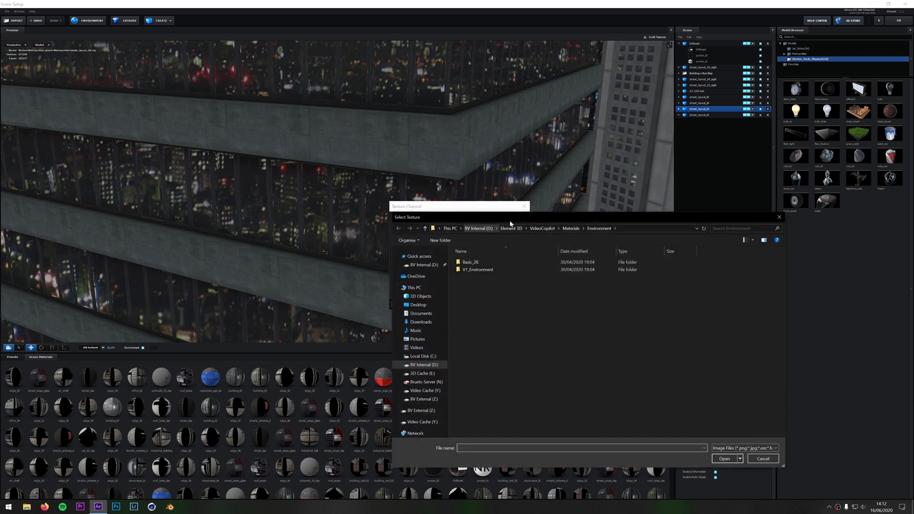
pyautogui.doubleClick(469, 262)
pyautogui.moveTo(529, 218); pyautogui.dragTo(263, 141)
pyautogui.click(412, 193)
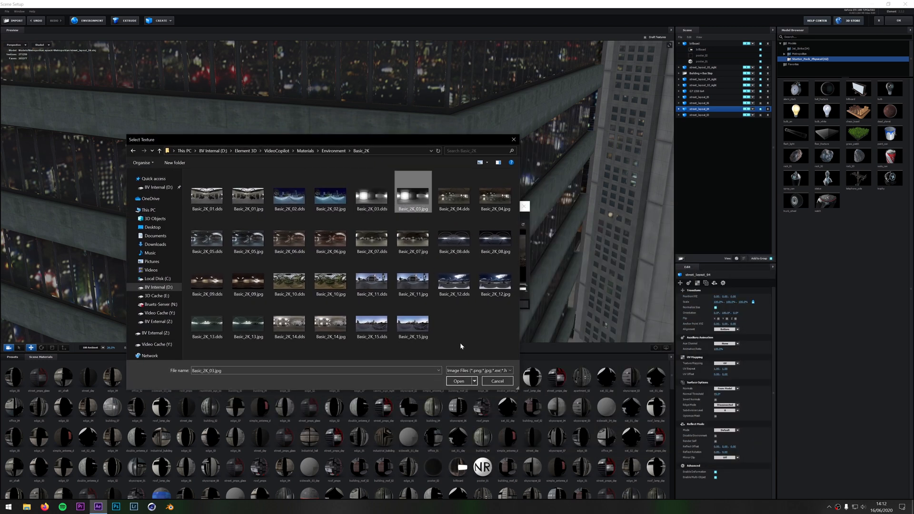
pyautogui.click(458, 381)
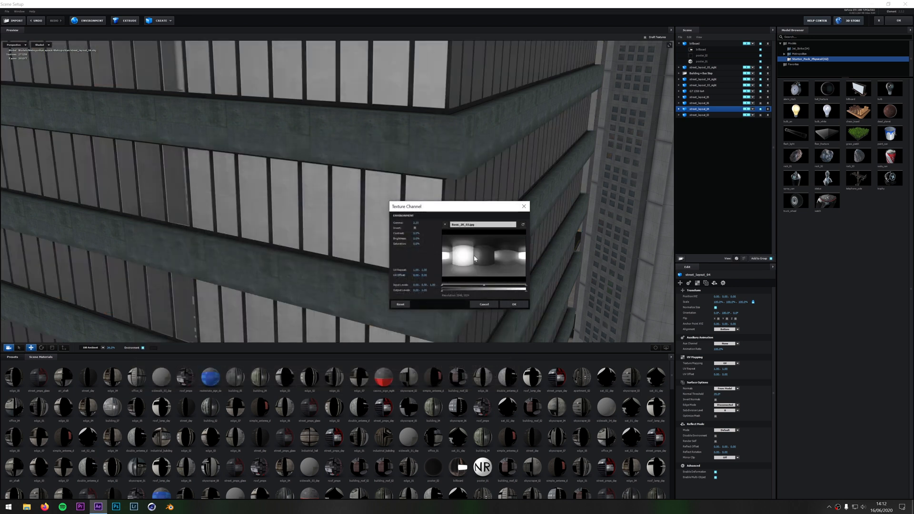
pyautogui.click(514, 304)
# Examine the whole city block against the bright environment, and exit Scene Setup without keeping the changes
pyautogui.scroll(-10, 300, 218)
pyautogui.moveTo(300, 218); pyautogui.dragTo(544, 199)
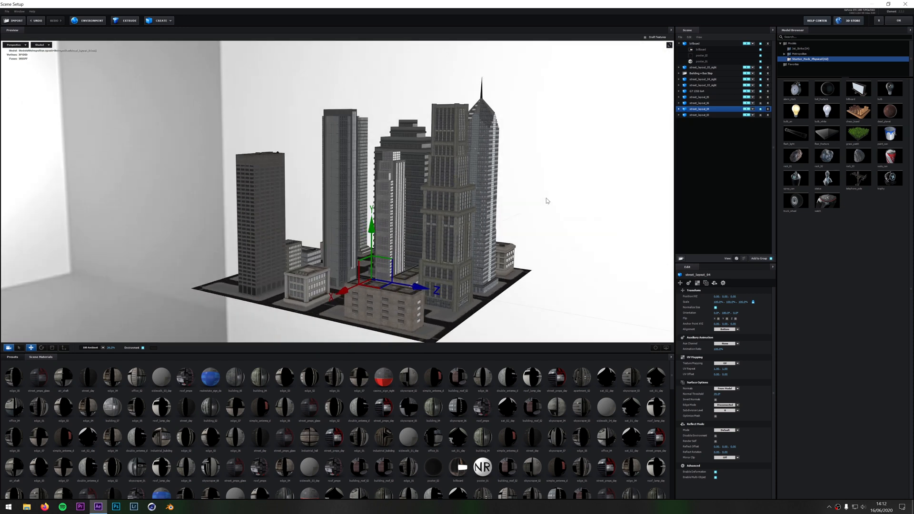
pyautogui.moveTo(445, 215); pyautogui.dragTo(414, 185)
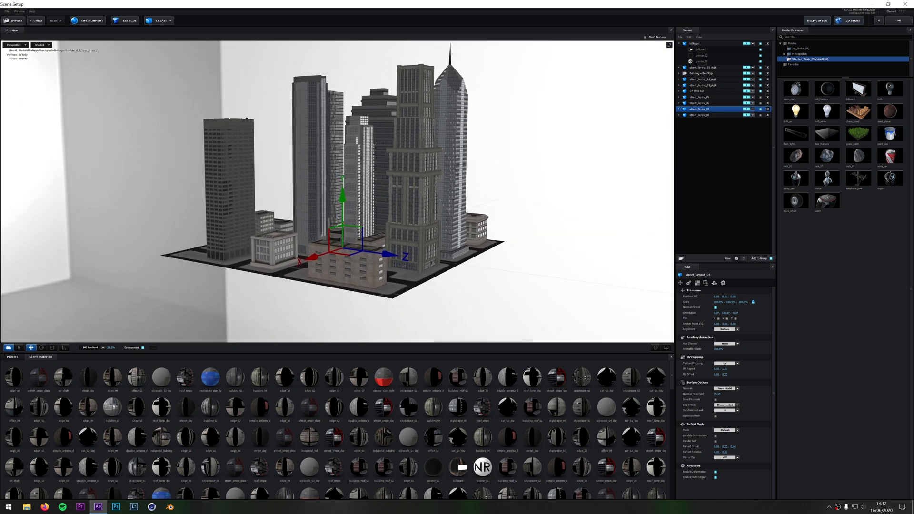
pyautogui.click(878, 21)
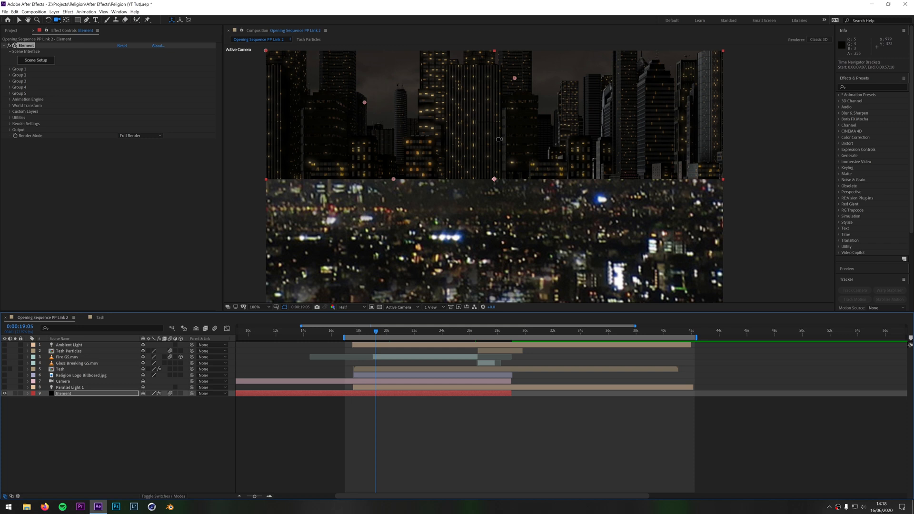
# Reveal the Camera layer's transform keyframes, enable the camera and go to 0:00:24:10
pyautogui.click(61, 383)
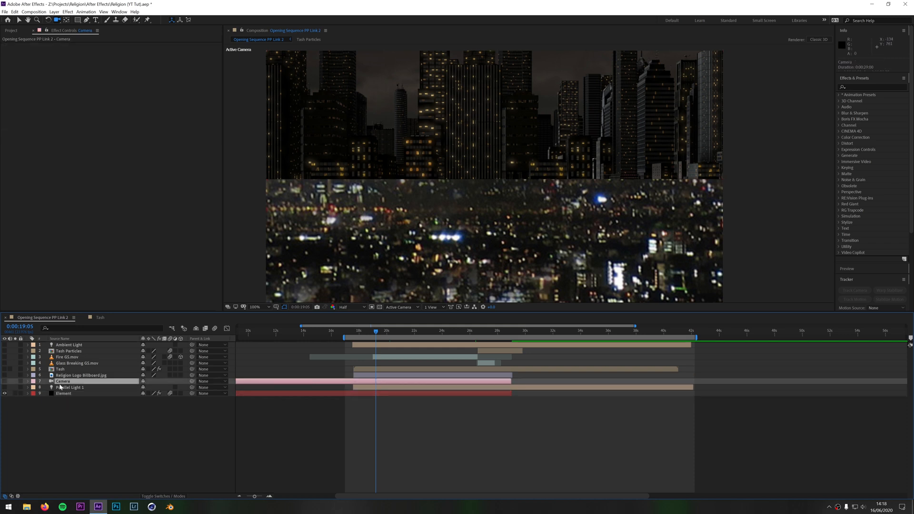
pyautogui.click(28, 381)
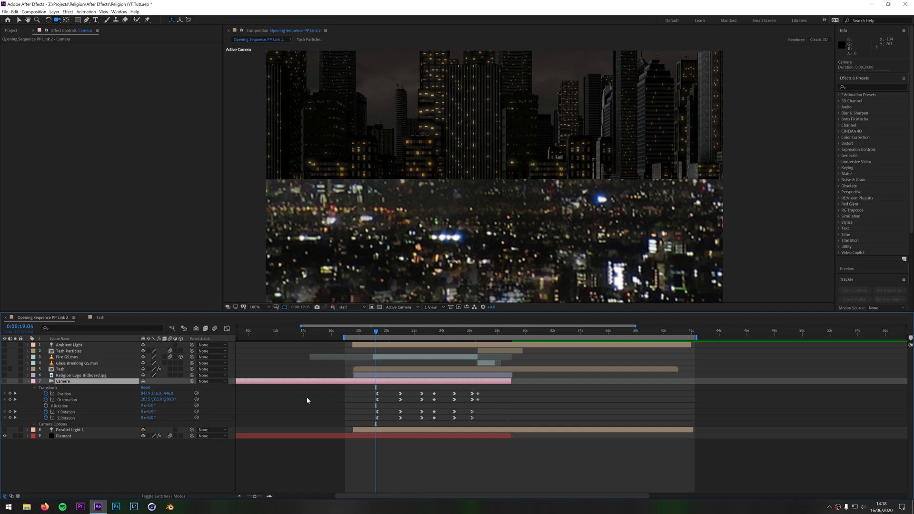
pyautogui.click(4, 381)
pyautogui.moveTo(376, 333); pyautogui.dragTo(448, 356)
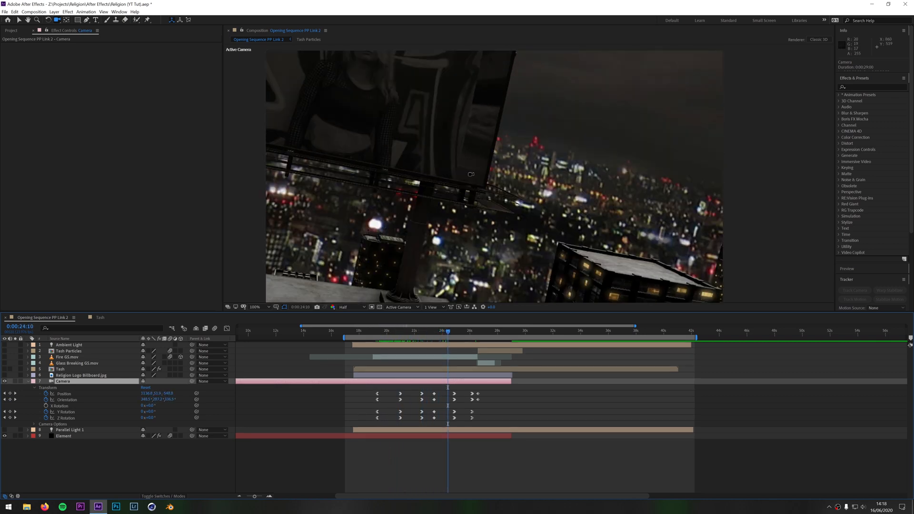
# Try moving the camera at 0:00:24:10 away from the billboard to wide aerial views of the city
pyautogui.press('c')
pyautogui.press('c')
pyautogui.press('c')
pyautogui.press('c')
pyautogui.moveTo(452, 128); pyautogui.dragTo(534, 363)
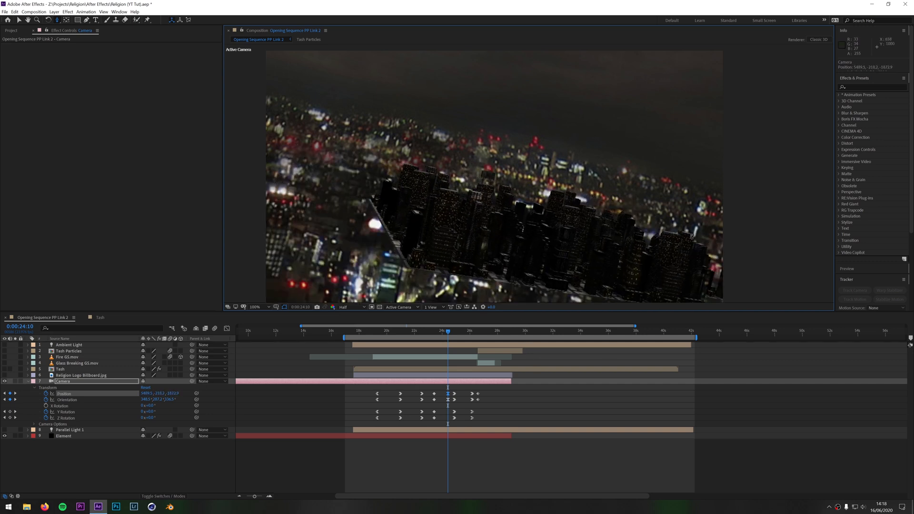
pyautogui.press('c')
pyautogui.press('c')
pyautogui.moveTo(404, 259); pyautogui.dragTo(440, 211)
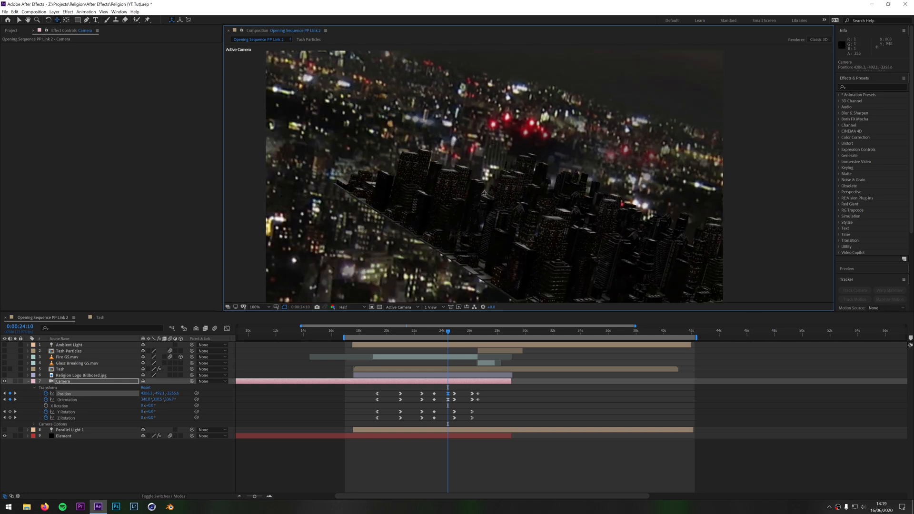
pyautogui.moveTo(455, 238); pyautogui.dragTo(430, 176)
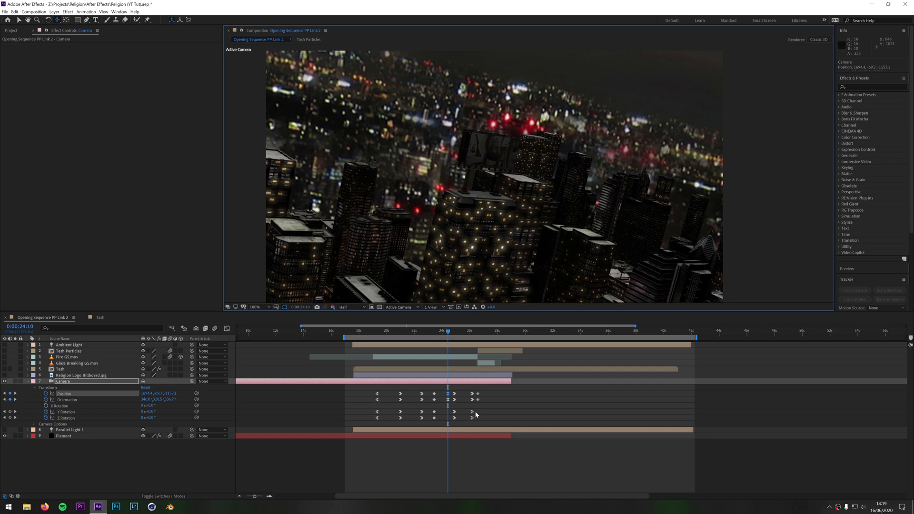
# Delete the camera's Position and Orientation keyframes at 0:00:24:10
pyautogui.moveTo(451, 336); pyautogui.dragTo(476, 338)
pyautogui.moveTo(440, 387); pyautogui.dragTo(449, 405)
pyautogui.press('Delete')
# Review the camera animation on both billboard faces and identify the two layers that supply their textures, ending at 0:00:21:18
pyautogui.moveTo(477, 333); pyautogui.dragTo(397, 338)
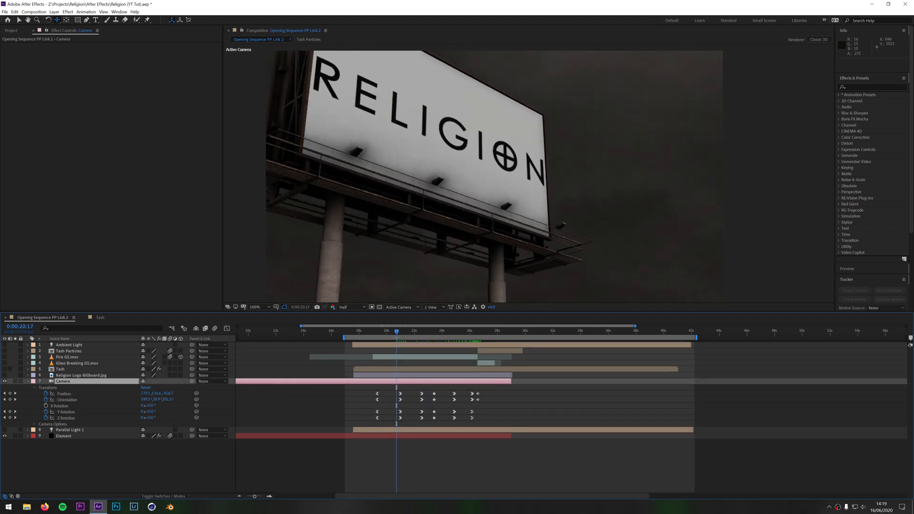
pyautogui.moveTo(393, 334); pyautogui.dragTo(452, 340)
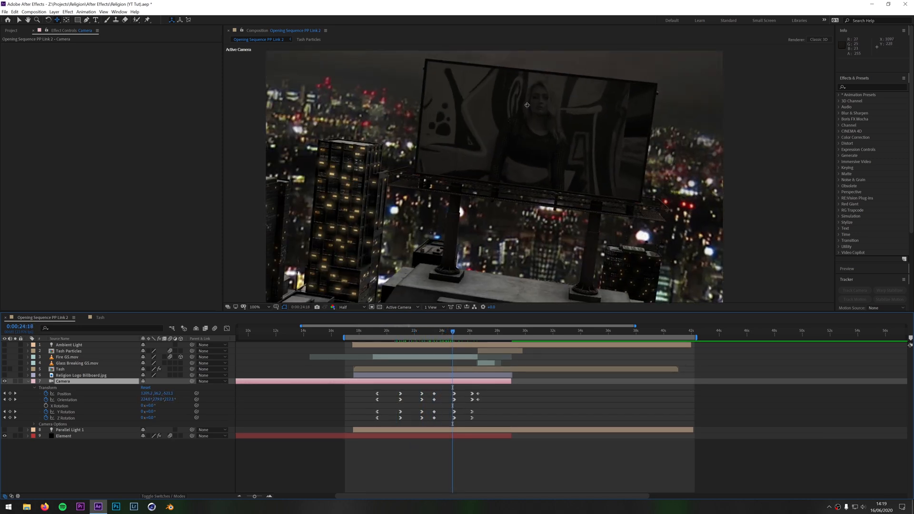
pyautogui.click(73, 376)
pyautogui.click(62, 370)
pyautogui.click(64, 375)
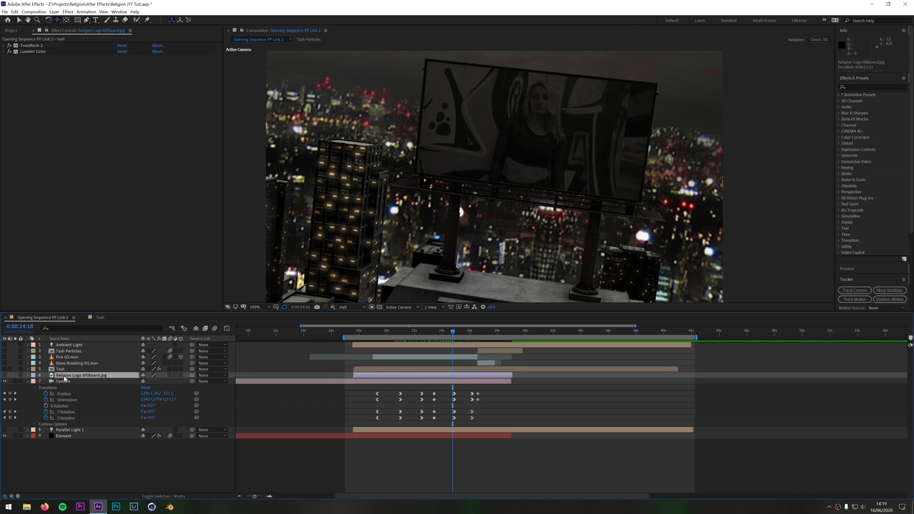
pyautogui.click(63, 370)
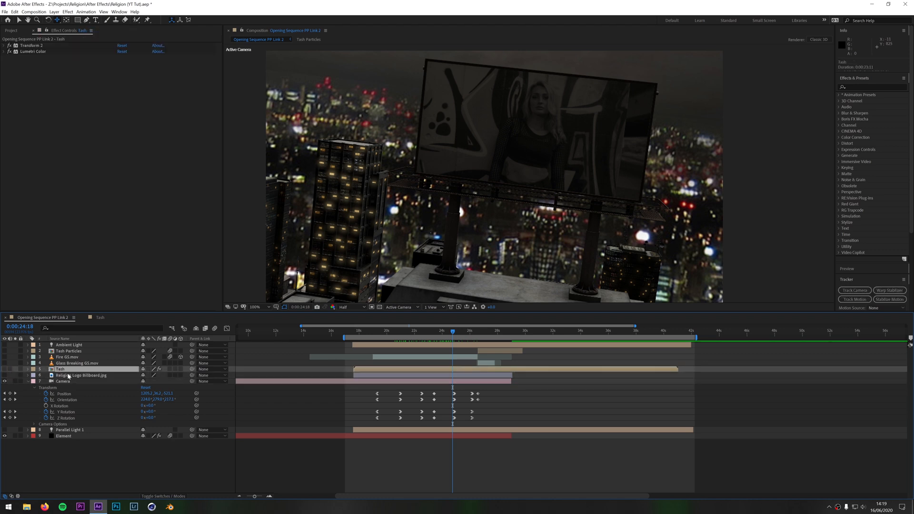
pyautogui.click(69, 376)
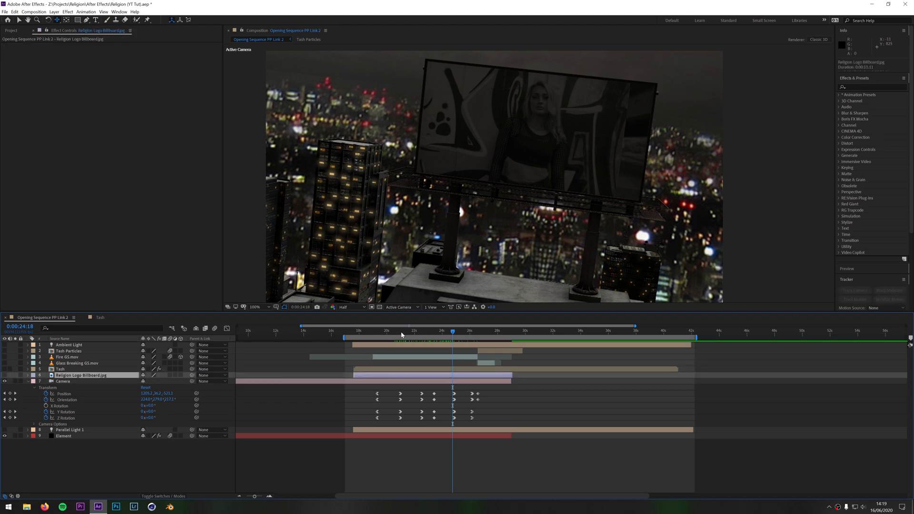
pyautogui.click(402, 335)
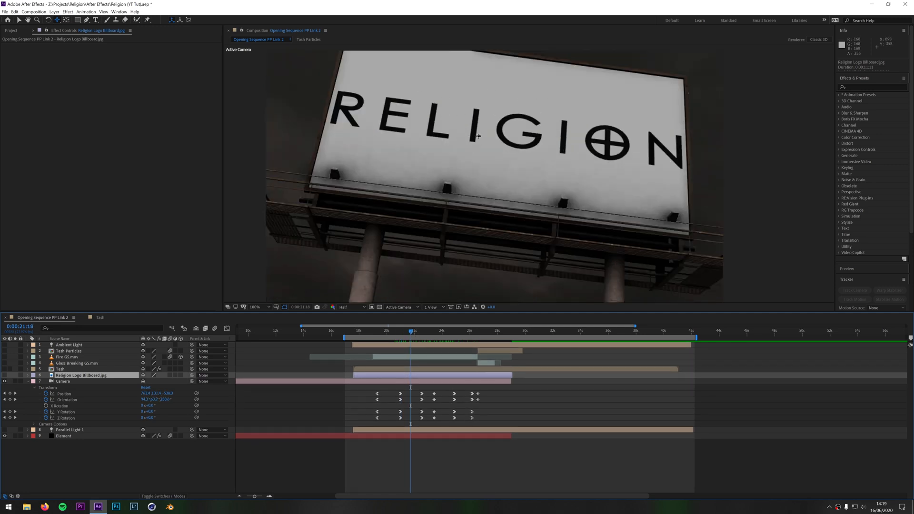
# Show the Custom Texture Maps assignments in the Element layer's effect settings
pyautogui.click(69, 437)
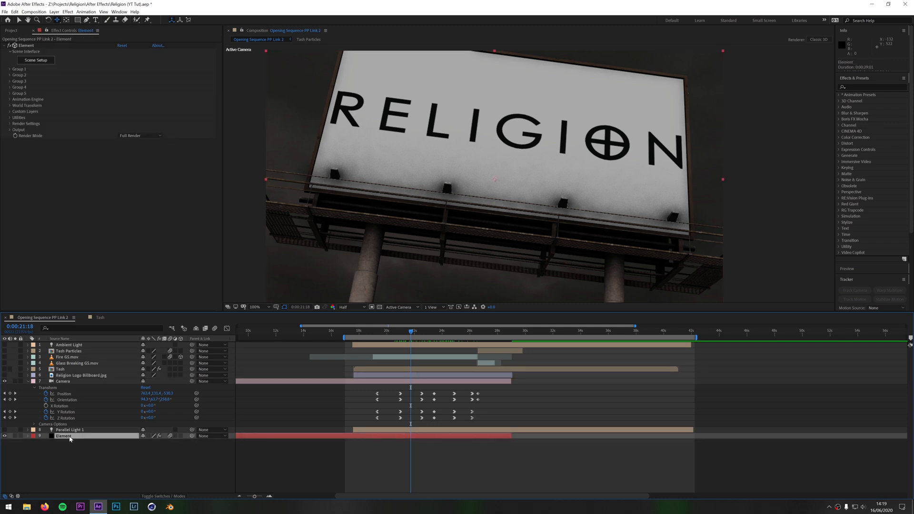
pyautogui.click(10, 112)
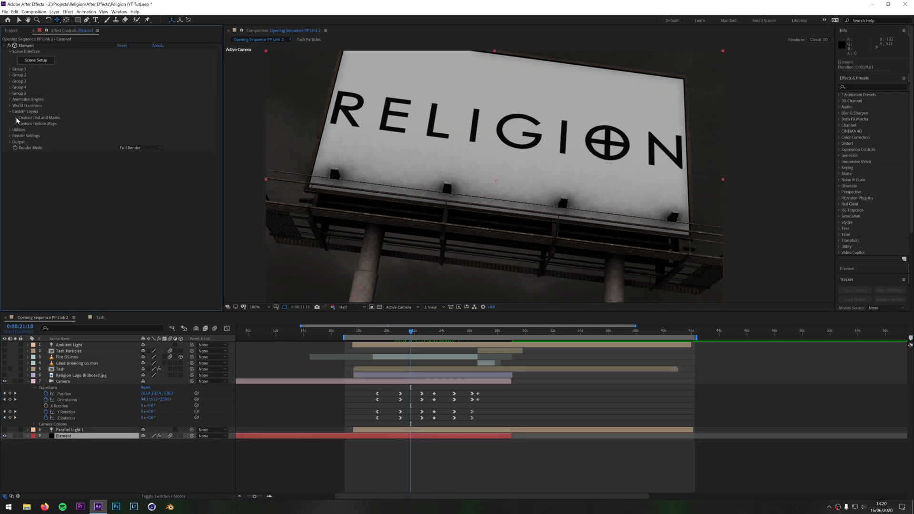
pyautogui.click(16, 123)
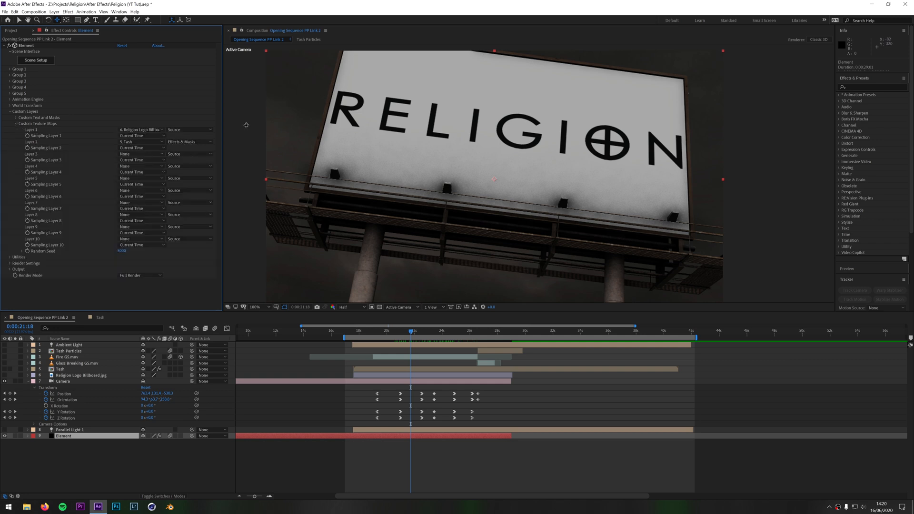
# Widen the effect settings and examine the source layer, Source mode and time sampling options for custom texture Layer 1
pyautogui.moveTo(221, 106); pyautogui.dragTo(258, 111)
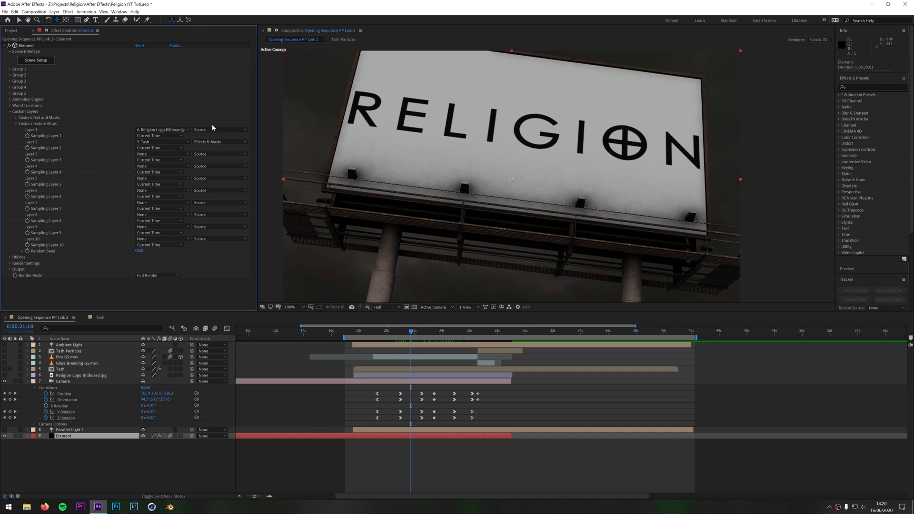
pyautogui.click(169, 129)
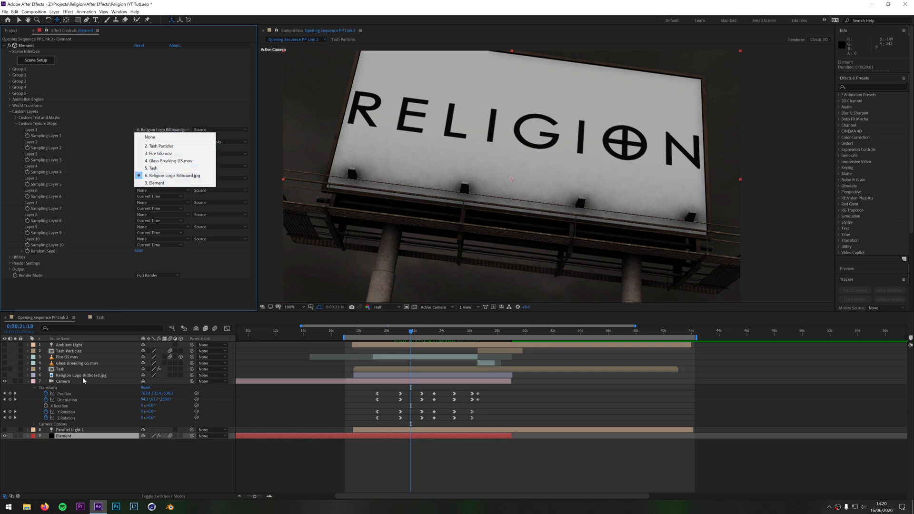
pyautogui.press('Escape')
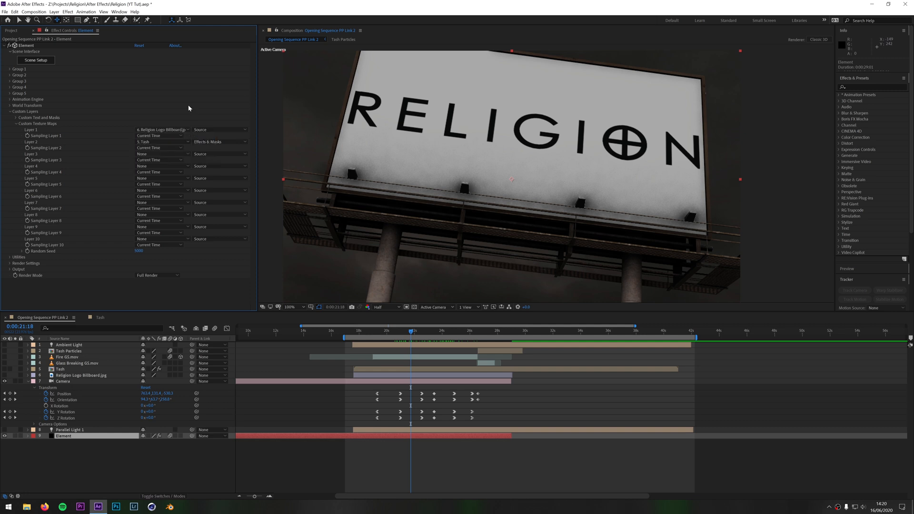
pyautogui.click(219, 129)
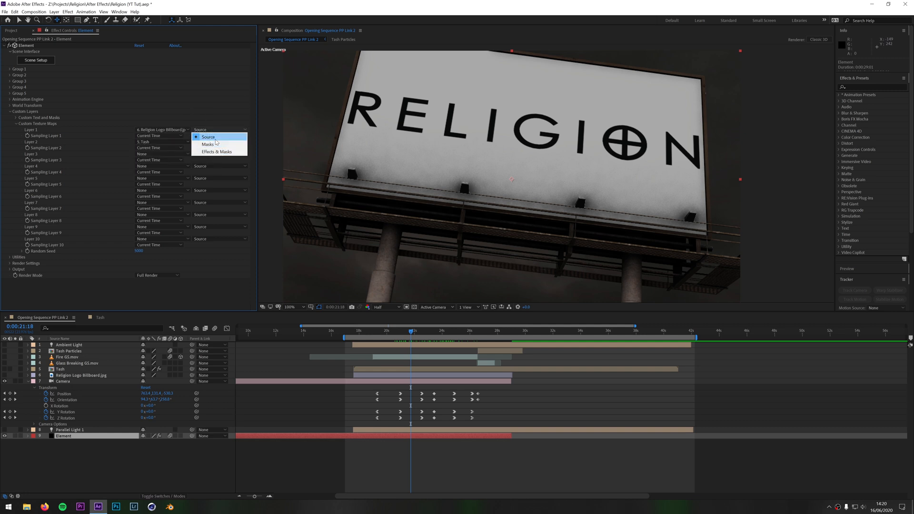
pyautogui.click(215, 139)
pyautogui.click(162, 135)
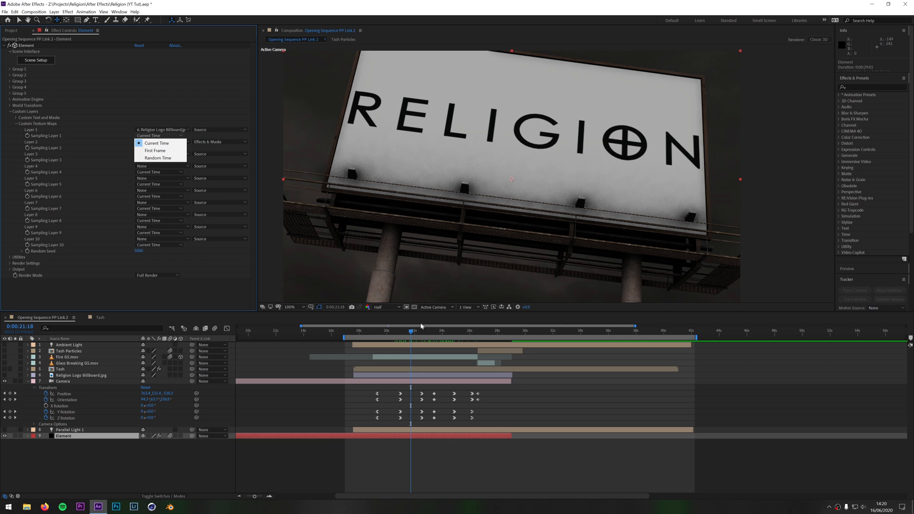
pyautogui.click(193, 76)
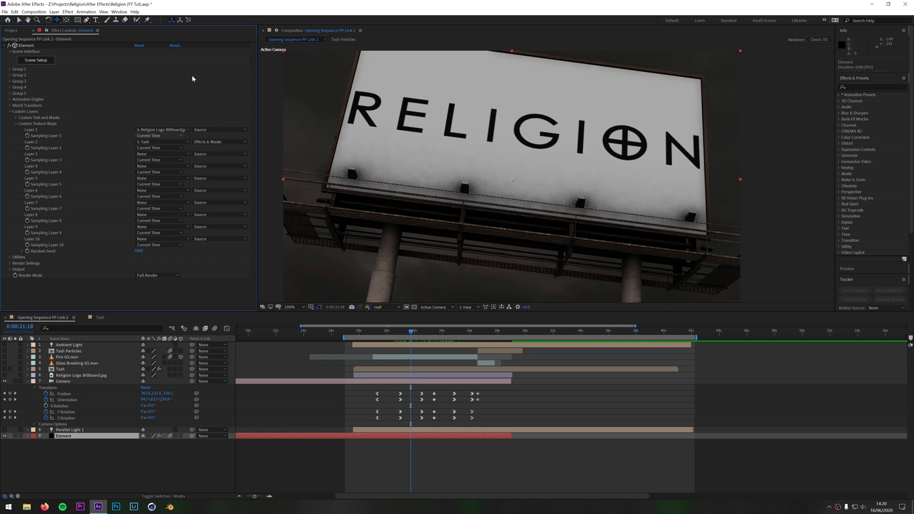
# Examine the source layer, time sampling and Effects & Masks options for custom texture Layer 2
pyautogui.click(184, 142)
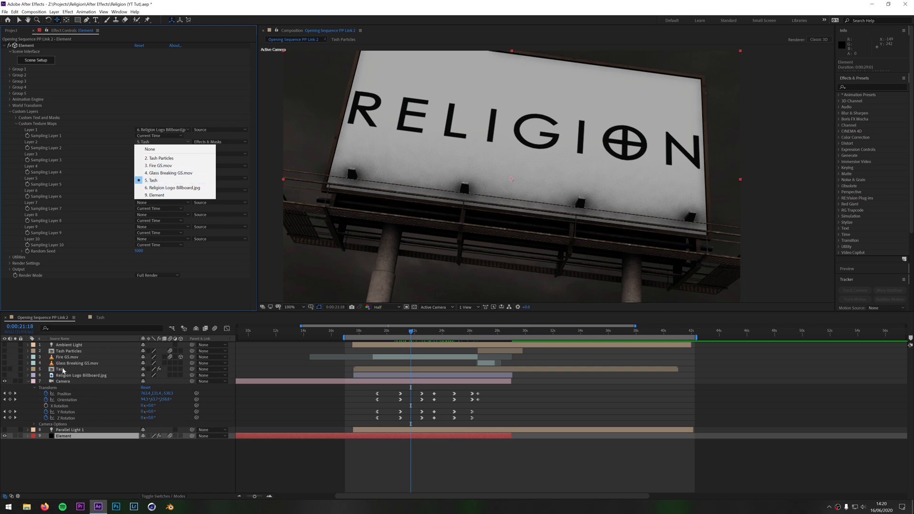
pyautogui.click(181, 71)
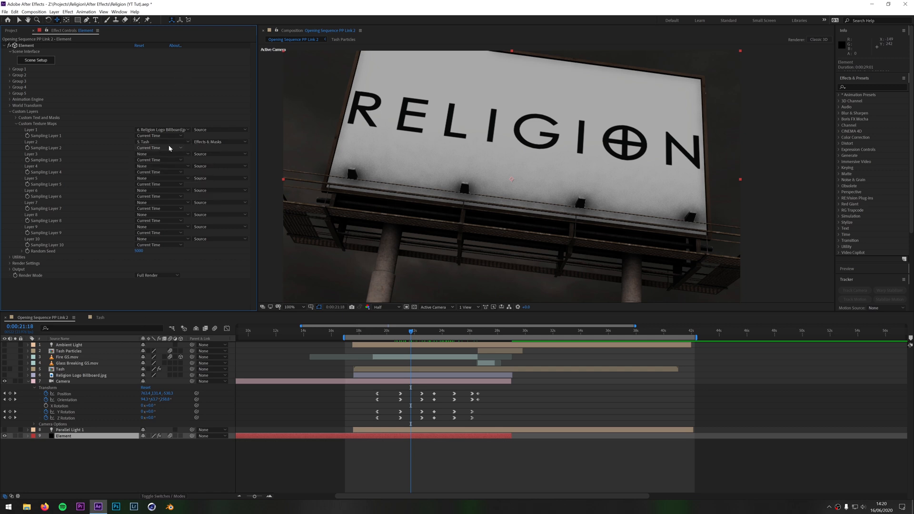
pyautogui.click(162, 148)
pyautogui.click(176, 90)
pyautogui.click(220, 144)
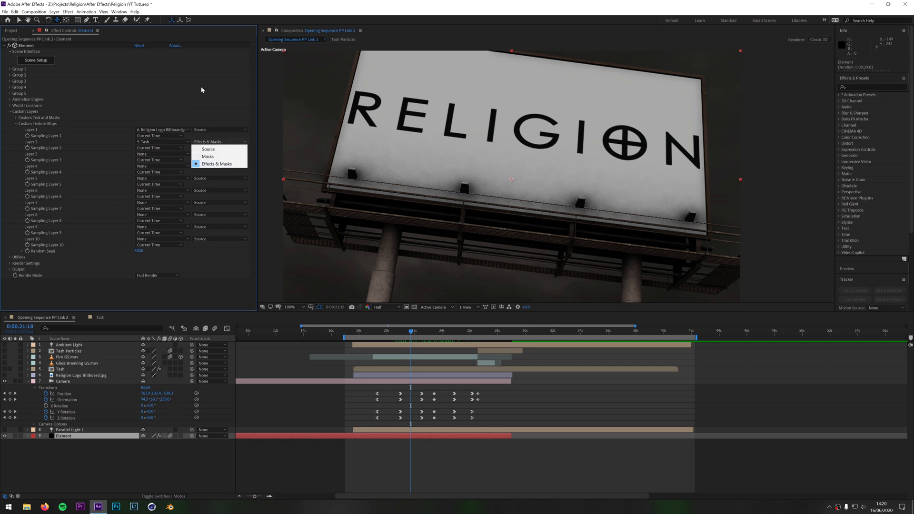
pyautogui.click(204, 115)
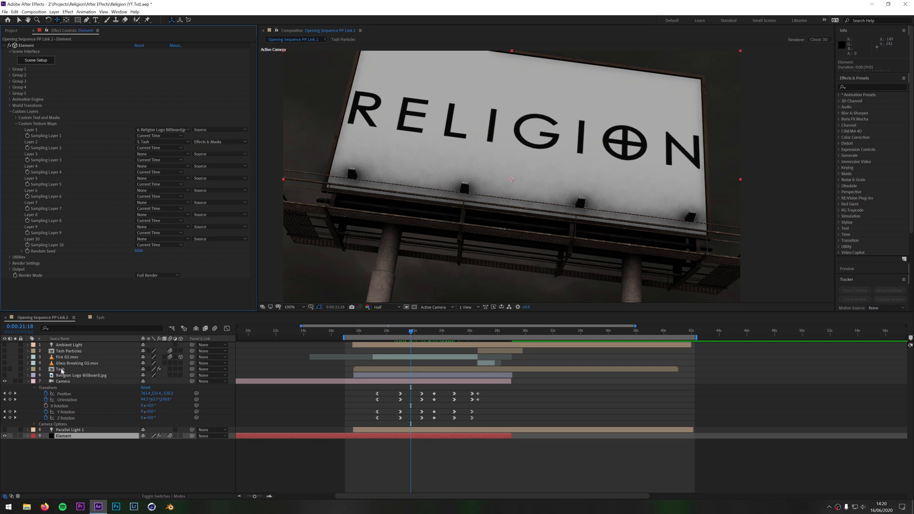
pyautogui.click(219, 141)
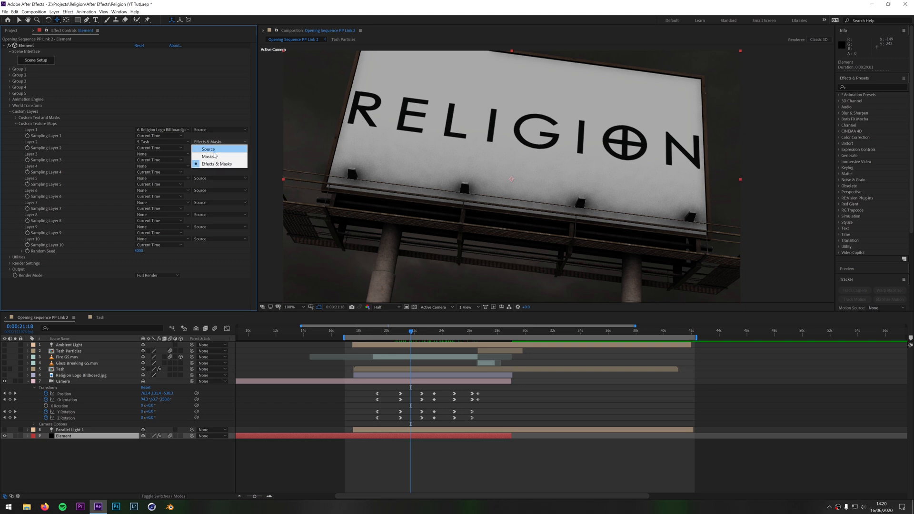
pyautogui.click(204, 103)
# Inspect the Diffuse texture channel options of the selected poster material in Scene Setup and return to the composition
pyautogui.click(42, 61)
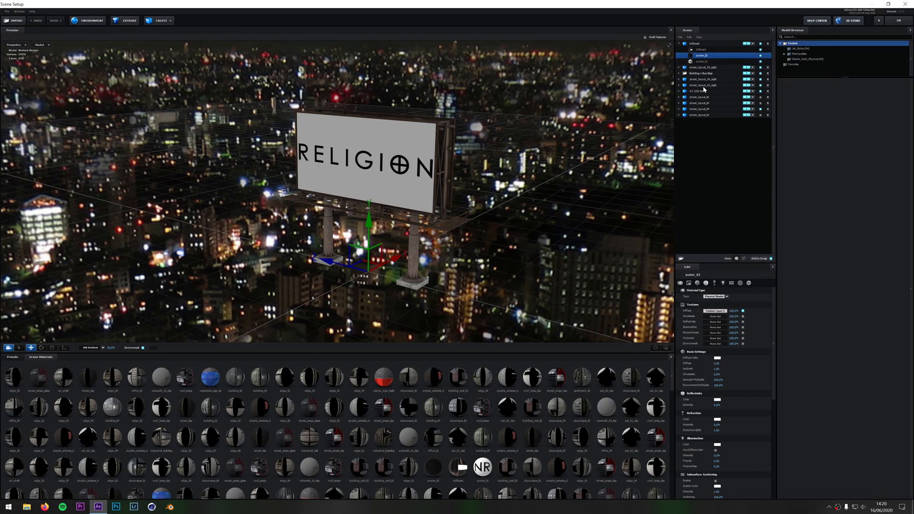
pyautogui.click(715, 310)
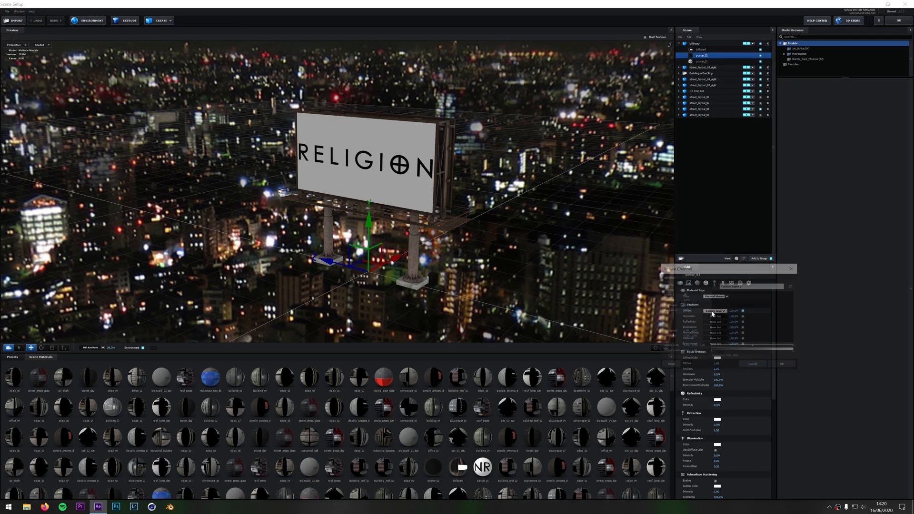
pyautogui.moveTo(708, 272); pyautogui.dragTo(535, 239)
pyautogui.click(543, 251)
pyautogui.click(609, 237)
pyautogui.click(620, 232)
pyautogui.click(878, 20)
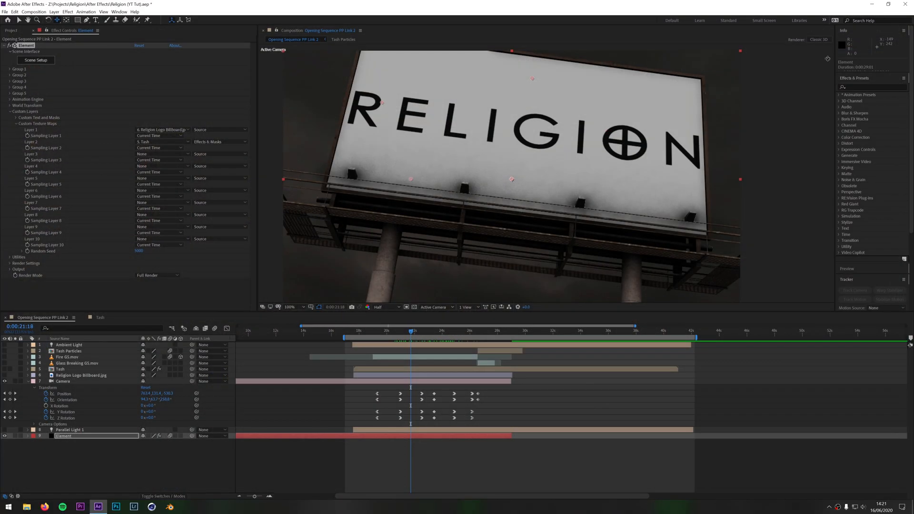
# Collapse the Custom Layers settings, preview Religion Logo Billboard.jpg by showing and hiding it, and select the Element layer
pyautogui.click(10, 113)
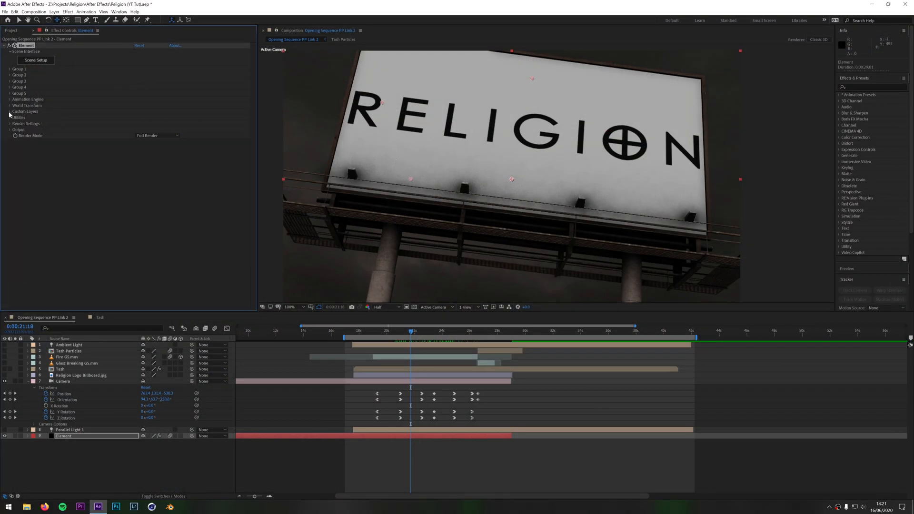
pyautogui.click(72, 375)
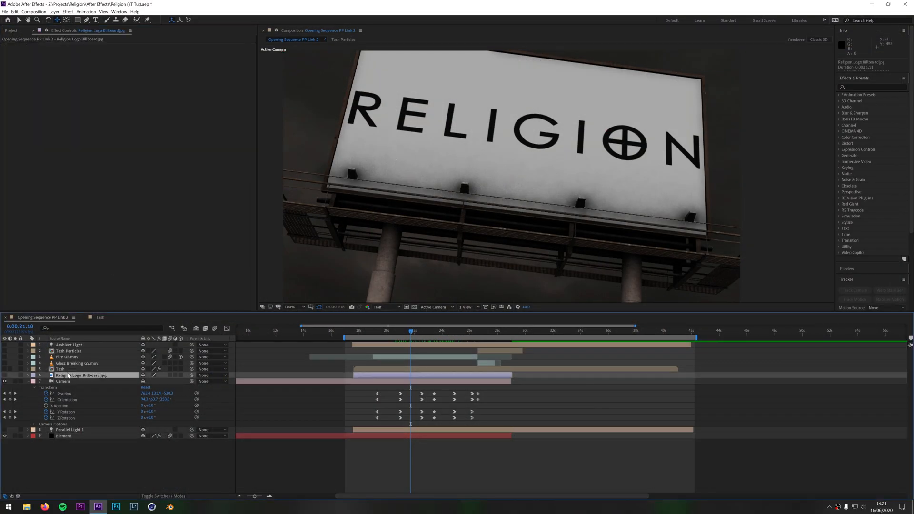
pyautogui.click(5, 376)
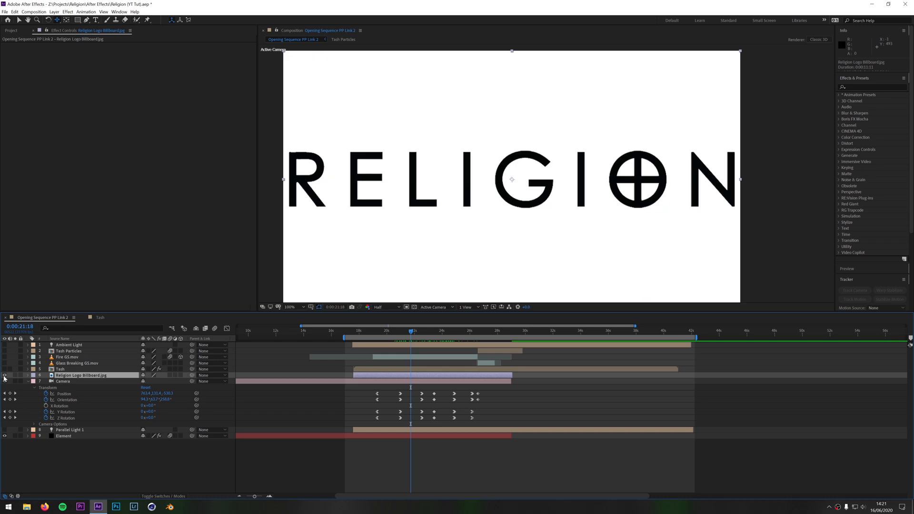
pyautogui.click(4, 375)
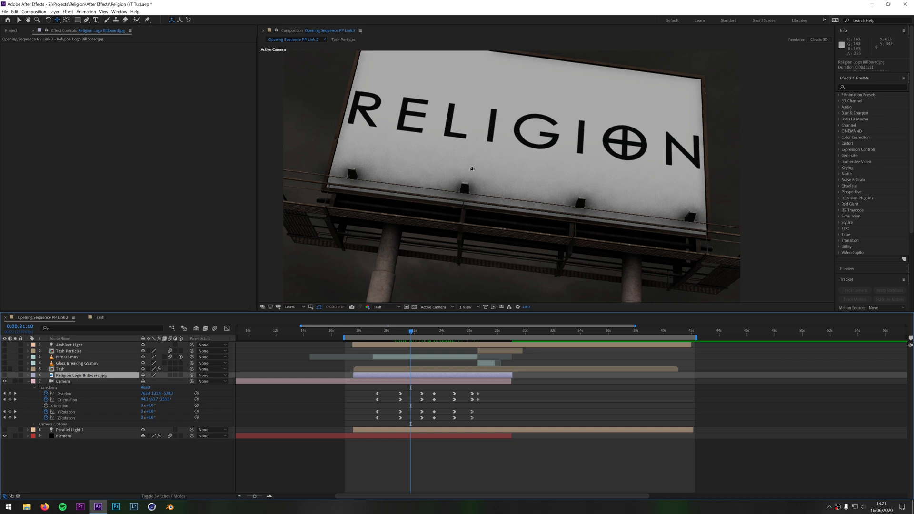
pyautogui.click(83, 437)
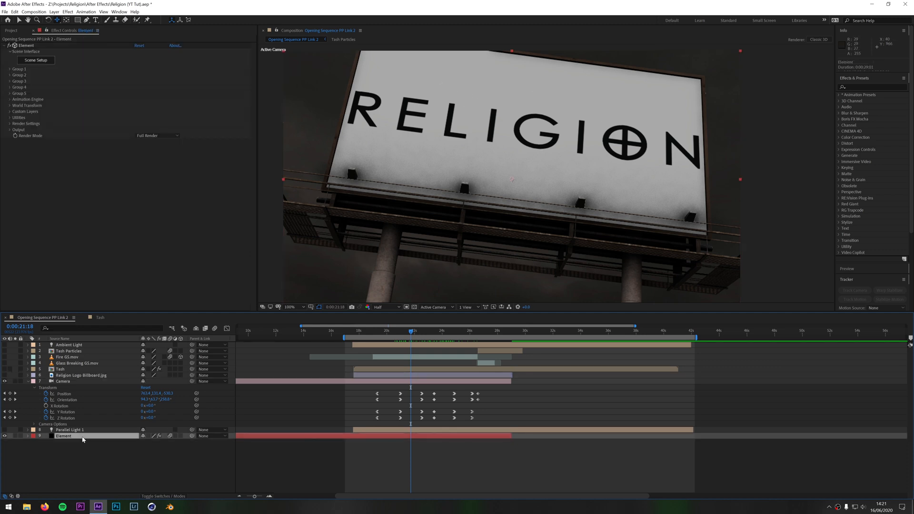
# Inspect the portrait video precomp on layer 5 and its two clips up to 0:00:26:14, returning to the main composition
pyautogui.click(60, 370)
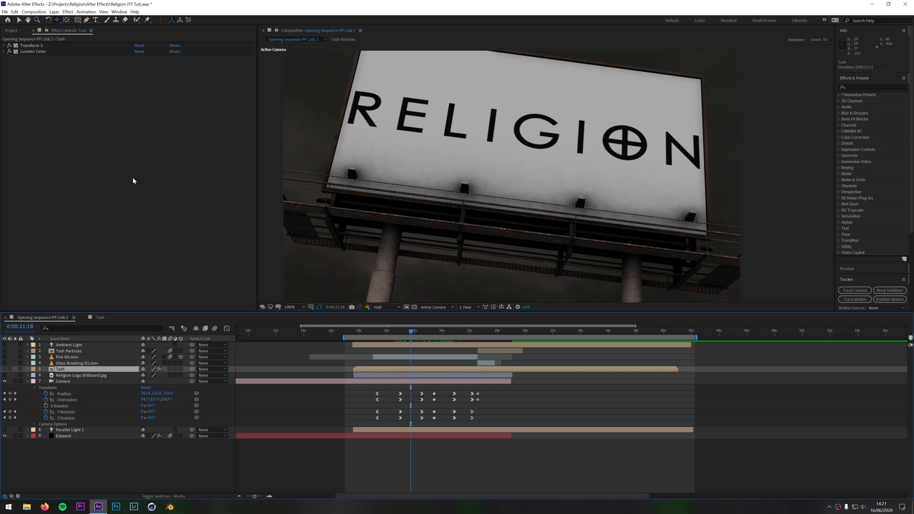
pyautogui.moveTo(412, 330); pyautogui.dragTo(472, 343)
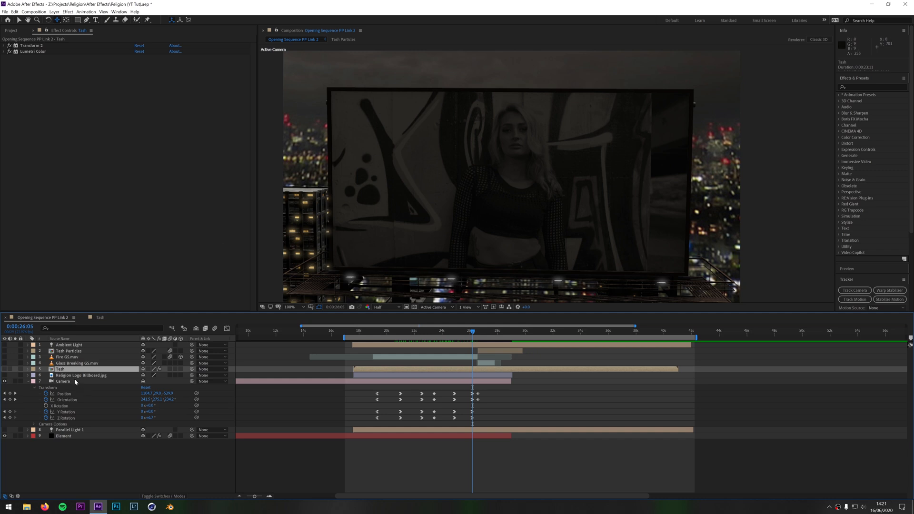
pyautogui.doubleClick(62, 371)
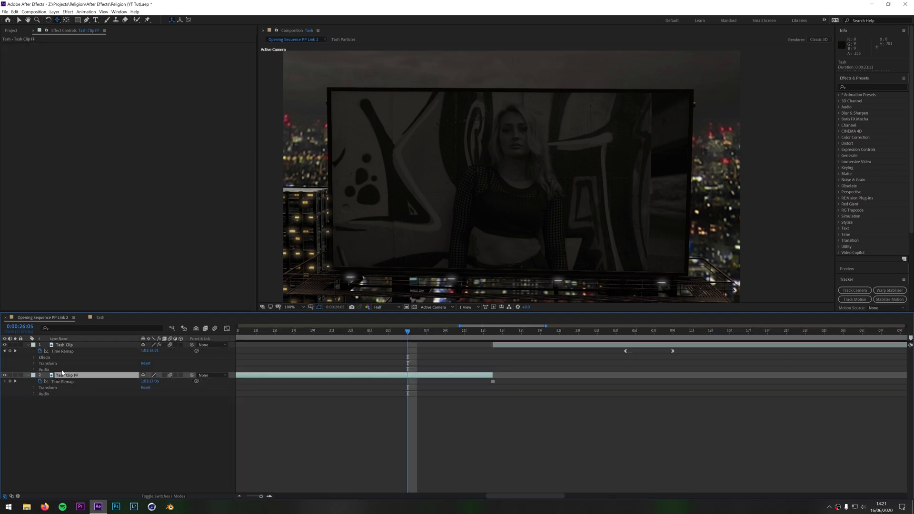
pyautogui.moveTo(398, 332); pyautogui.dragTo(426, 342)
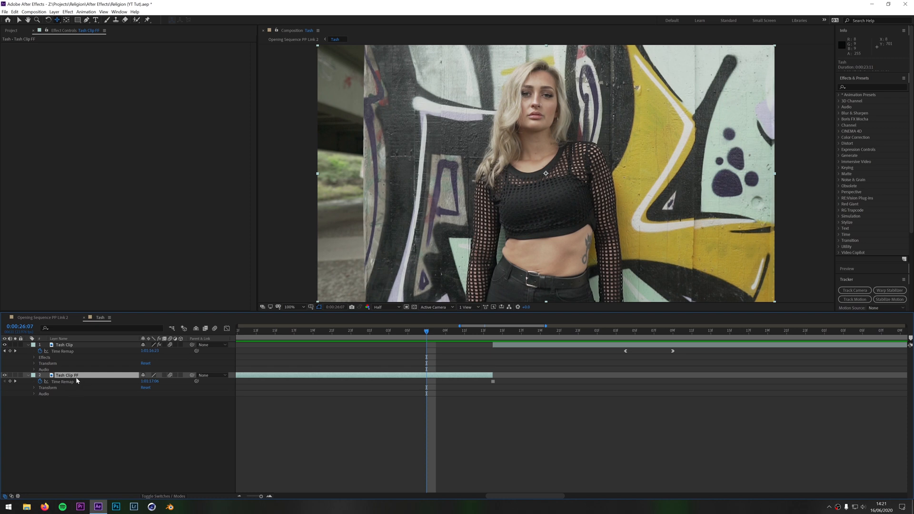
pyautogui.click(78, 345)
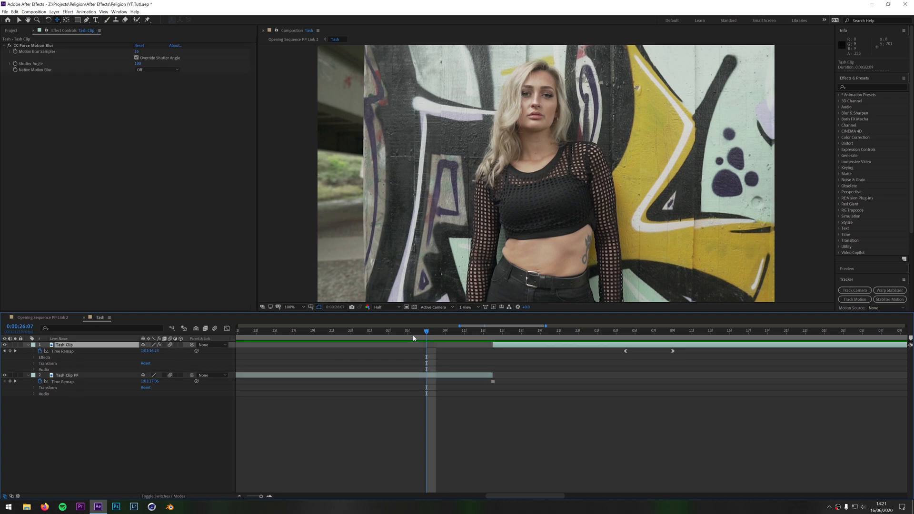
pyautogui.moveTo(426, 332); pyautogui.dragTo(492, 353)
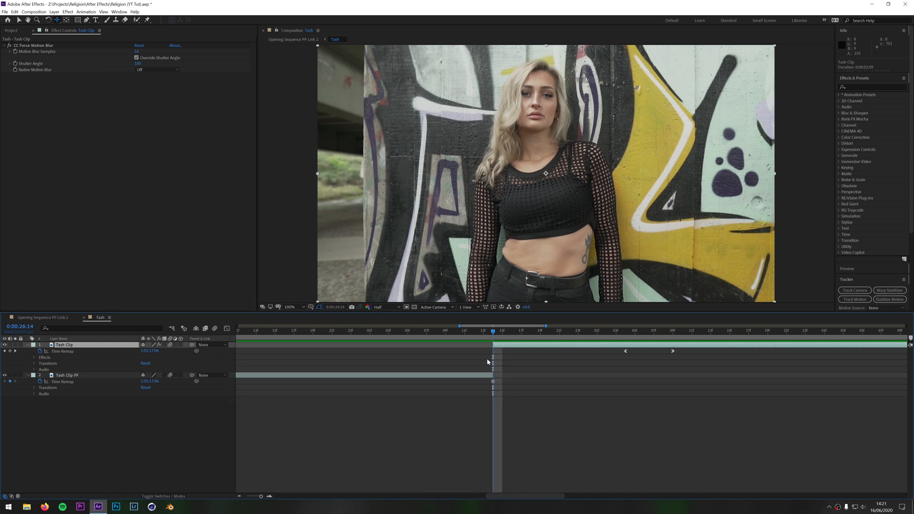
pyautogui.click(53, 318)
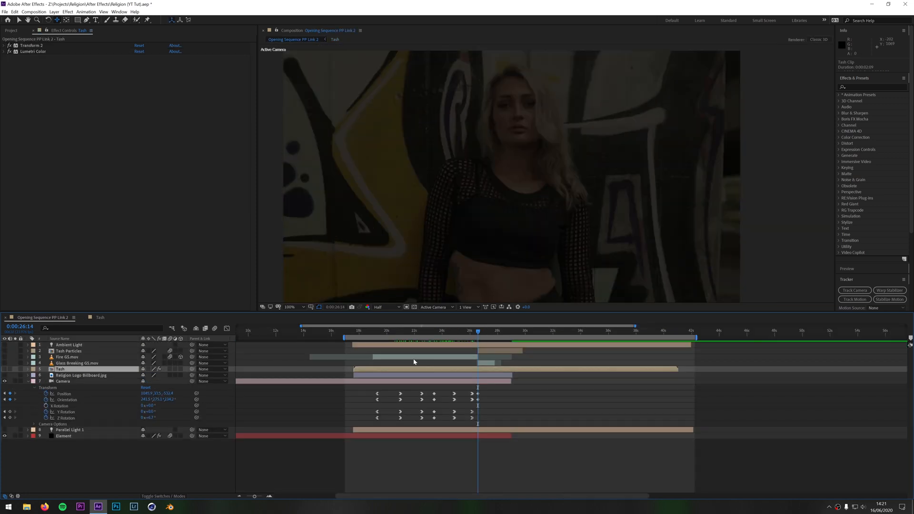
# Turn on the Parallel Light 1 layer and check the lit billboard footage around 0:00:26:14
pyautogui.click(269, 497)
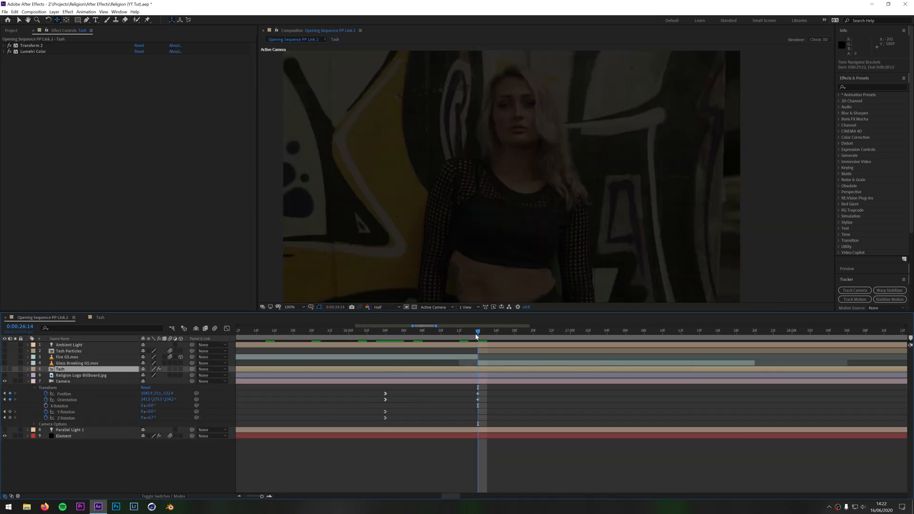
pyautogui.moveTo(476, 333)
pyautogui.mouseDown()
pyautogui.moveTo(468, 338)
pyautogui.moveTo(477, 338)
pyautogui.mouseUp()
pyautogui.click(5, 429)
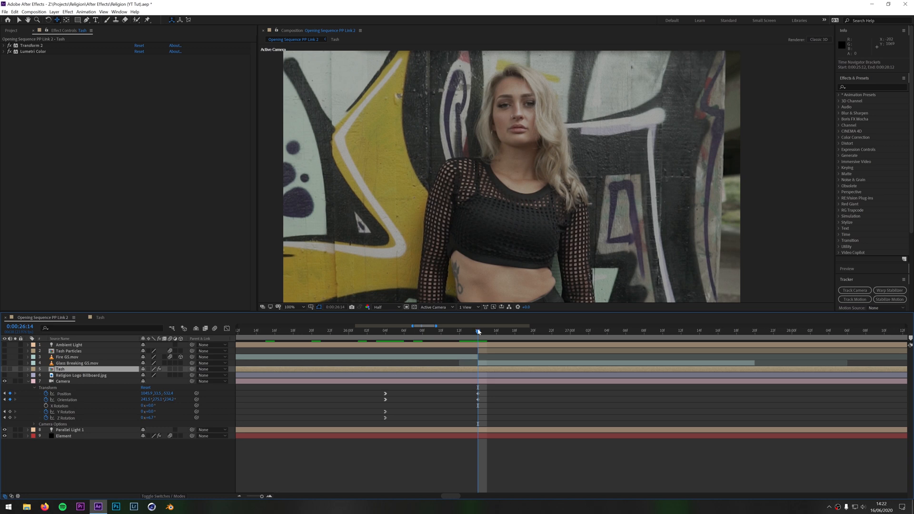
pyautogui.click(465, 331)
pyautogui.moveTo(465, 332); pyautogui.dragTo(477, 331)
# Compare the portrait precomp at 0:00:26:14 with the billboard, reviewing the camera push-in from 0:00:25:07 to 0:00:26:14
pyautogui.doubleClick(479, 370)
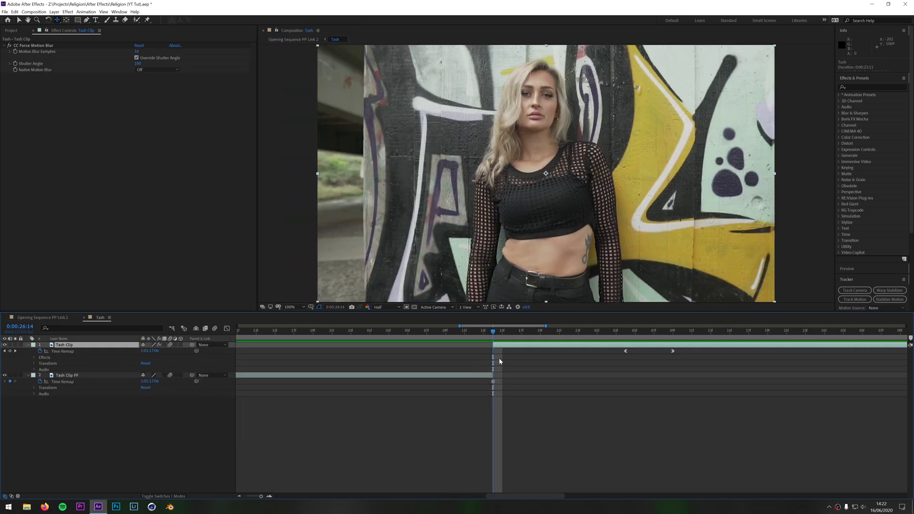
pyautogui.click(43, 318)
pyautogui.click(239, 496)
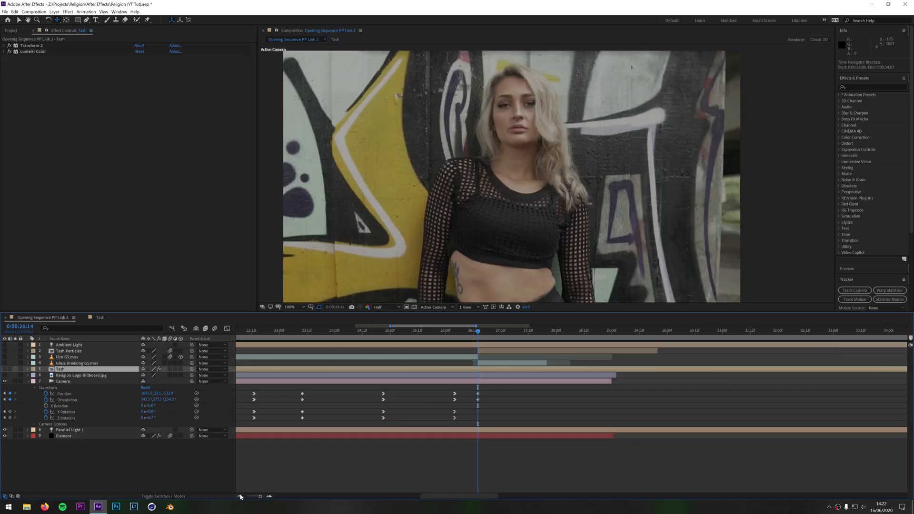
pyautogui.moveTo(473, 331); pyautogui.dragTo(406, 353)
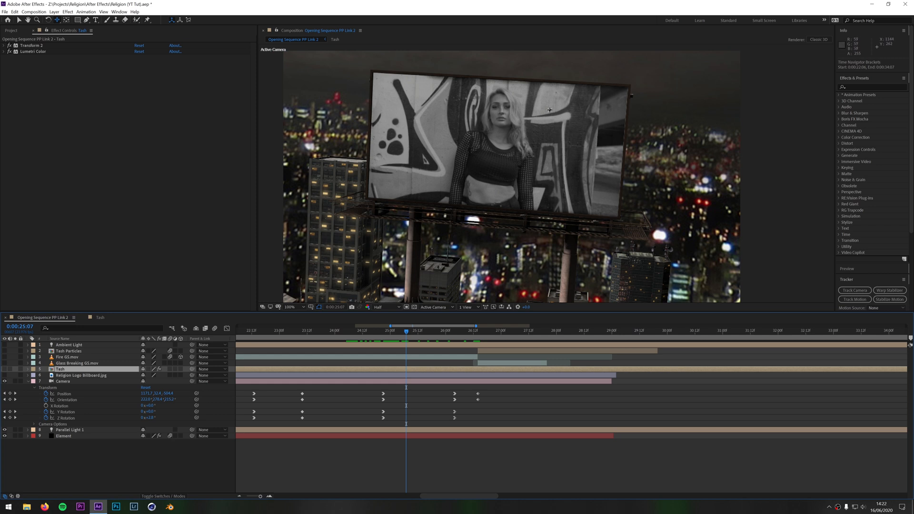
pyautogui.moveTo(408, 331); pyautogui.dragTo(477, 341)
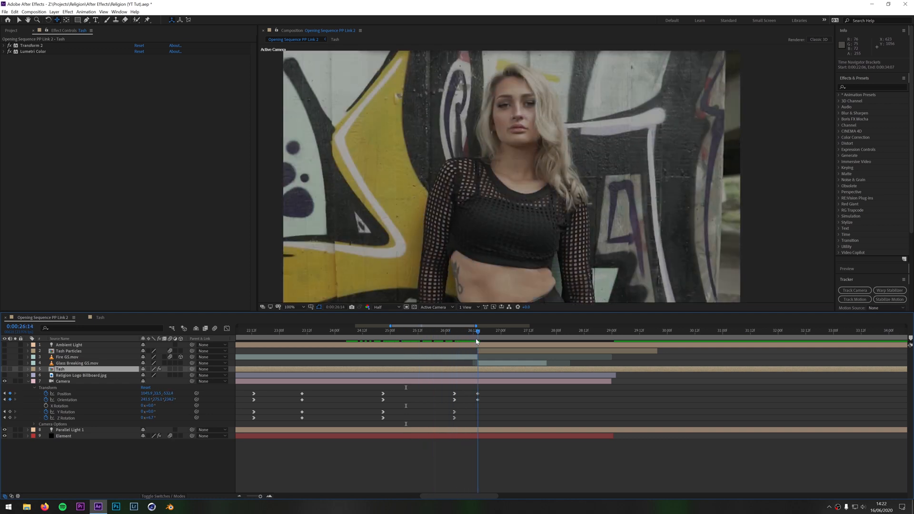
# Open the portrait precomp once more, close its timeline, and select the Element layer in the main composition
pyautogui.doubleClick(479, 370)
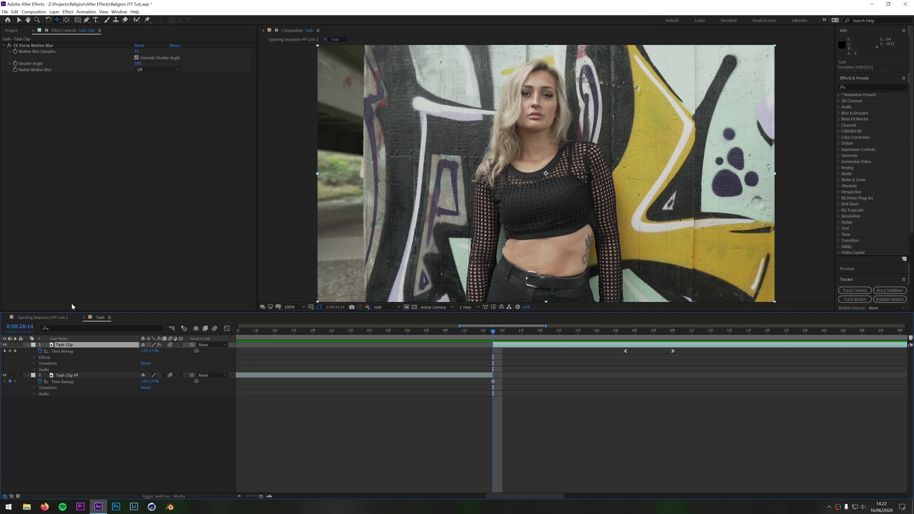
pyautogui.click(84, 317)
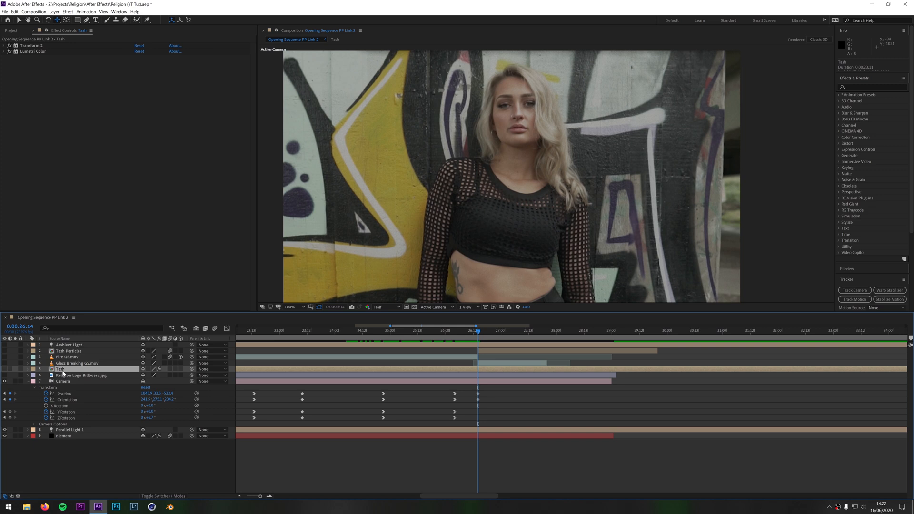
pyautogui.click(61, 436)
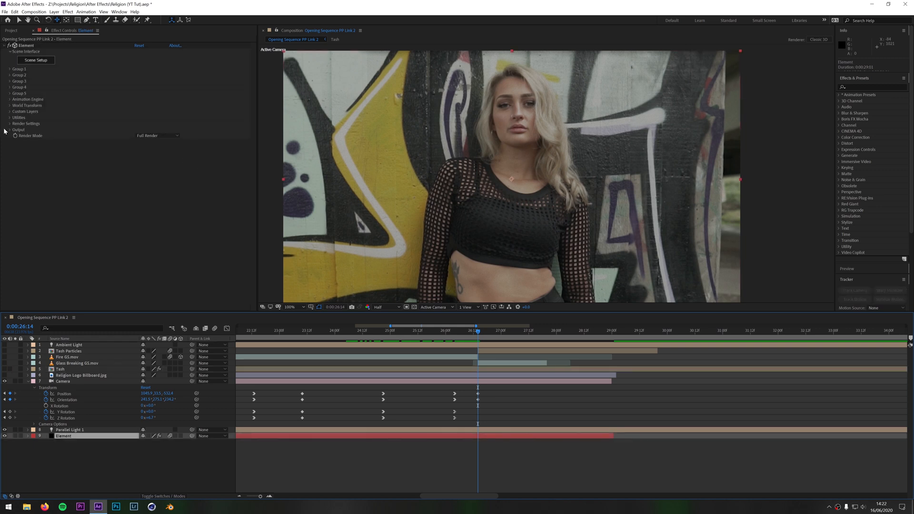
# Inspect Element's custom texture map assignments and compare the portrait precomp with its Transform 2 effect on and off
pyautogui.click(10, 112)
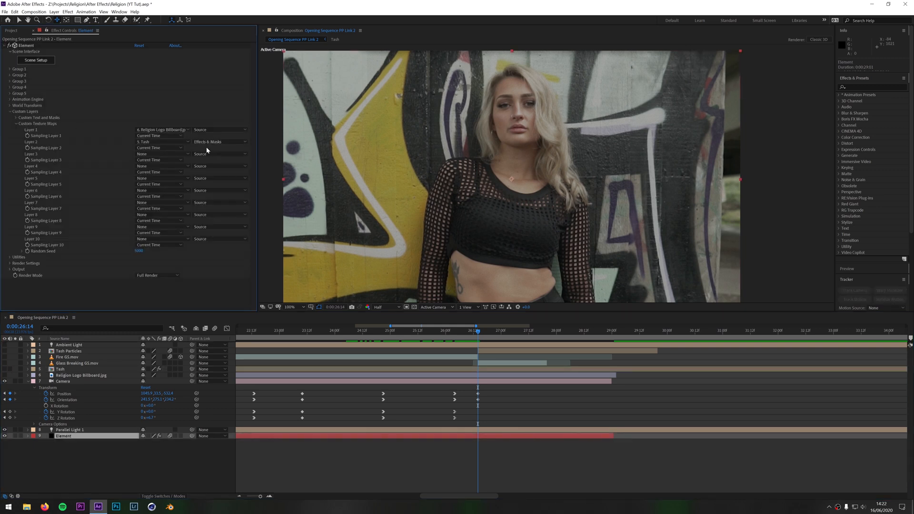
pyautogui.click(57, 370)
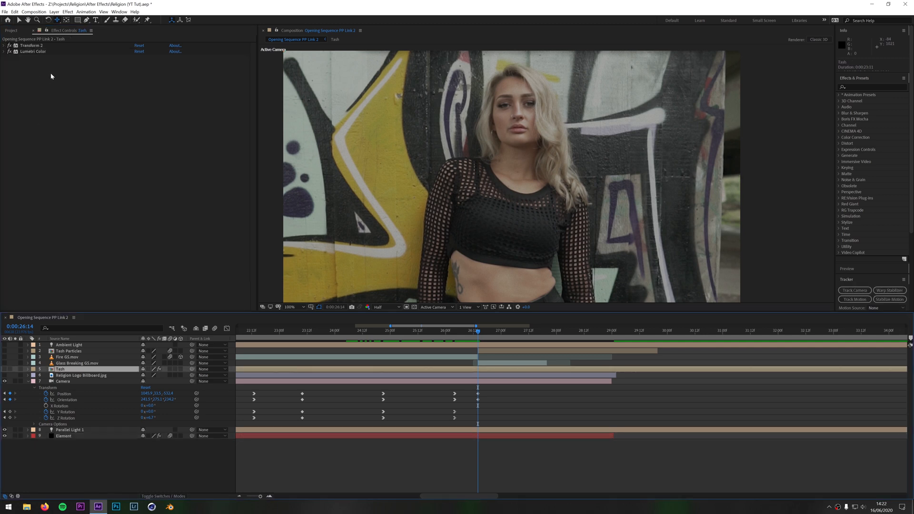
pyautogui.click(9, 46)
pyautogui.click(10, 46)
pyautogui.click(10, 46)
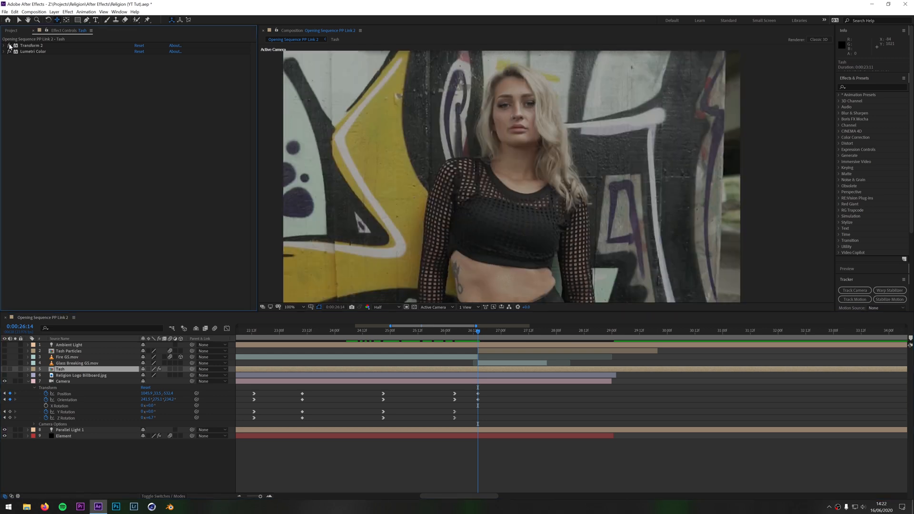
pyautogui.click(10, 46)
pyautogui.click(9, 45)
pyautogui.click(9, 46)
pyautogui.click(11, 46)
# Reveal the portrait precomp's Lumetri Color settings and compare the billboard with and without the effect between 0:00:26:06 and 0:00:26:13
pyautogui.click(29, 51)
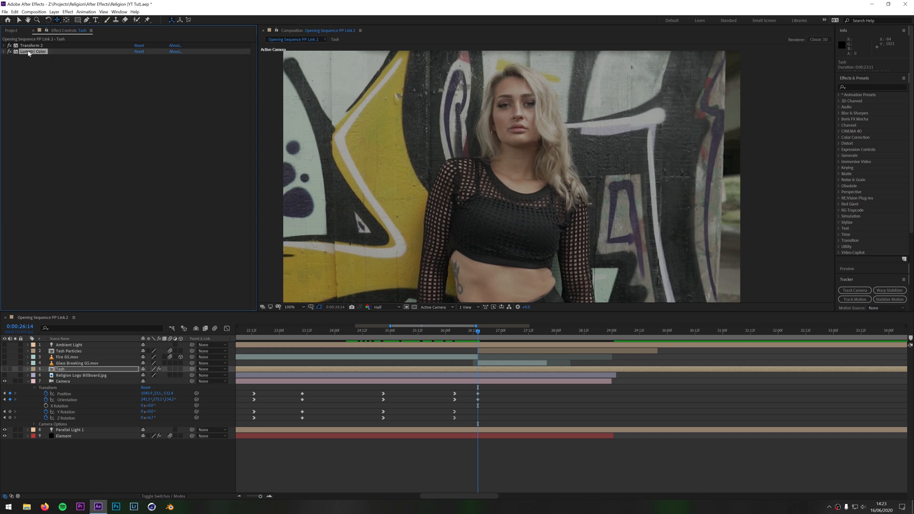
pyautogui.doubleClick(28, 51)
pyautogui.scroll(-9, 479, 402)
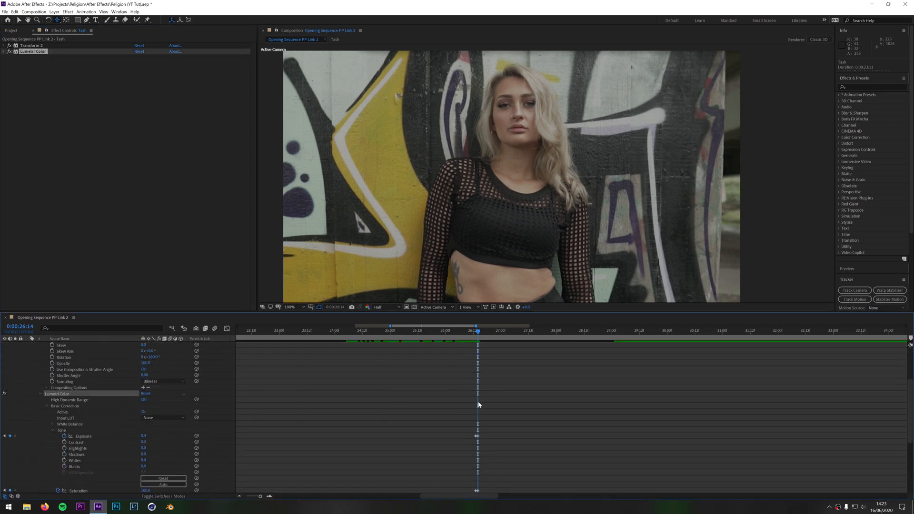
pyautogui.scroll(3, 492, 411)
pyautogui.moveTo(478, 332); pyautogui.dragTo(459, 360)
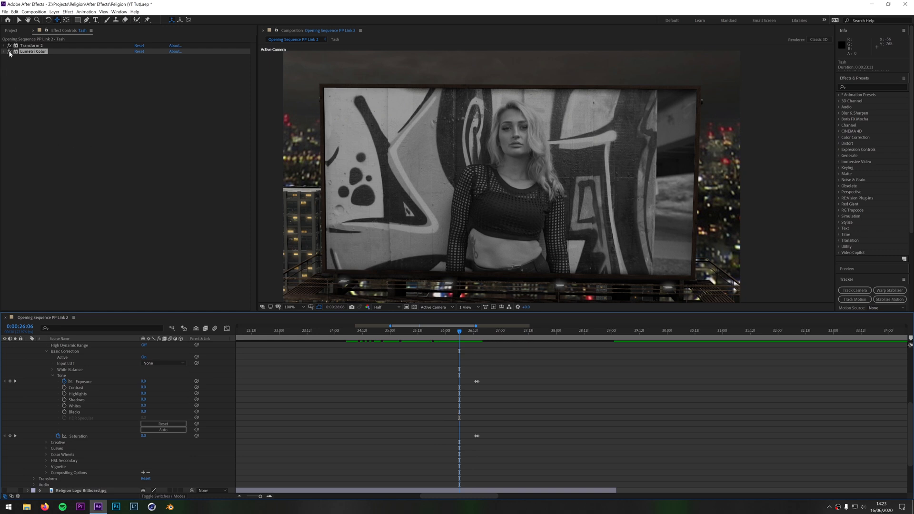
pyautogui.moveTo(462, 331); pyautogui.dragTo(472, 358)
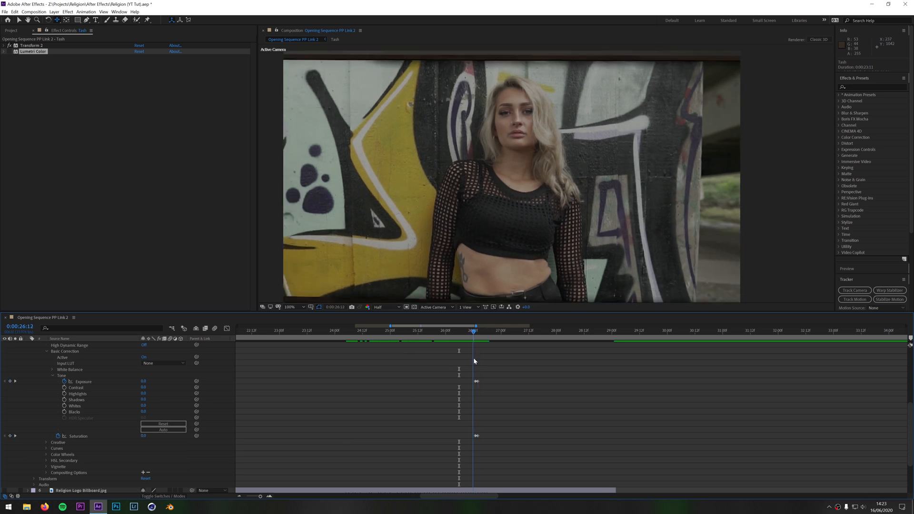
pyautogui.click(10, 52)
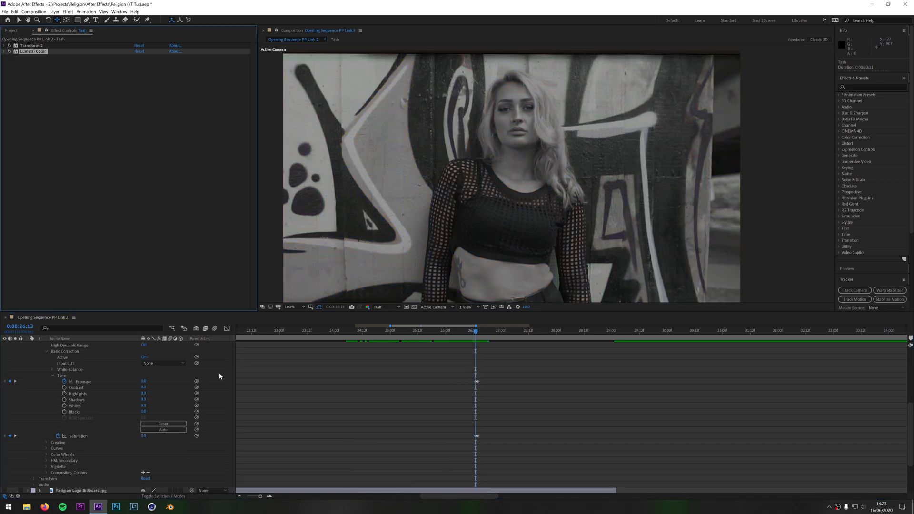
# Examine the Lumetri Saturation and Exposure keyframes at 0:00:26:13 and 0:00:26:14, and collapse the portrait layer's properties
pyautogui.click(82, 436)
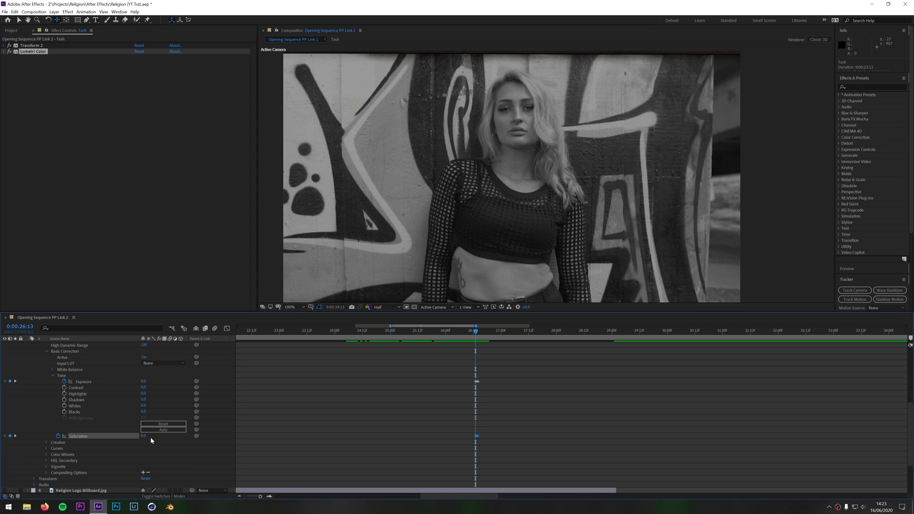
pyautogui.moveTo(475, 331); pyautogui.dragTo(475, 332)
pyautogui.click(269, 496)
pyautogui.moveTo(532, 395); pyautogui.dragTo(503, 405)
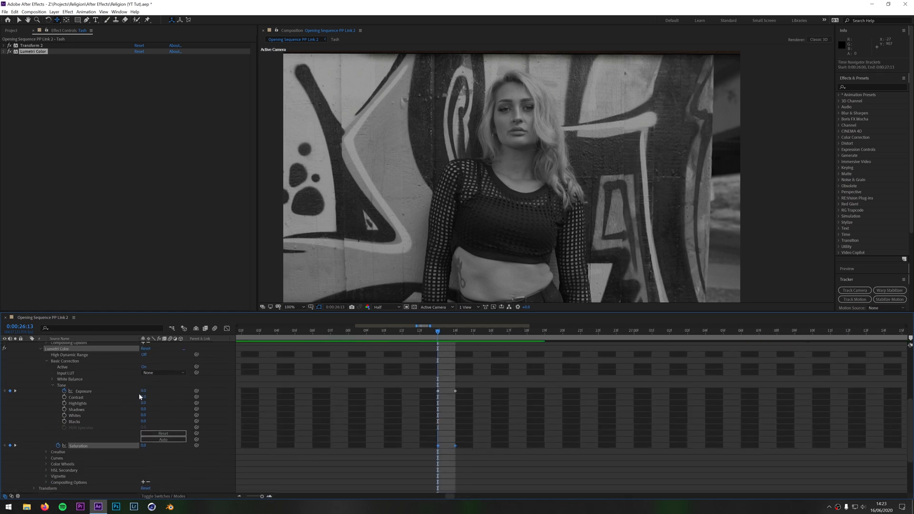
pyautogui.click(453, 333)
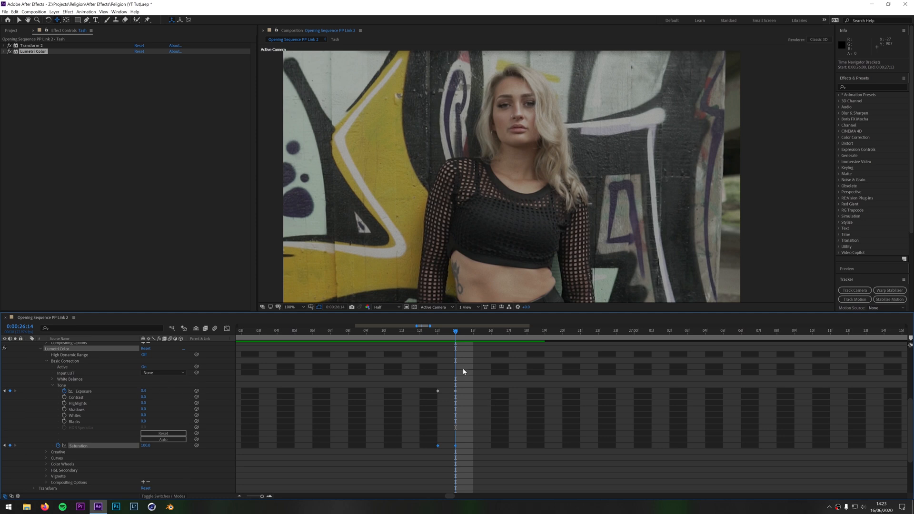
pyautogui.moveTo(455, 334); pyautogui.dragTo(438, 333)
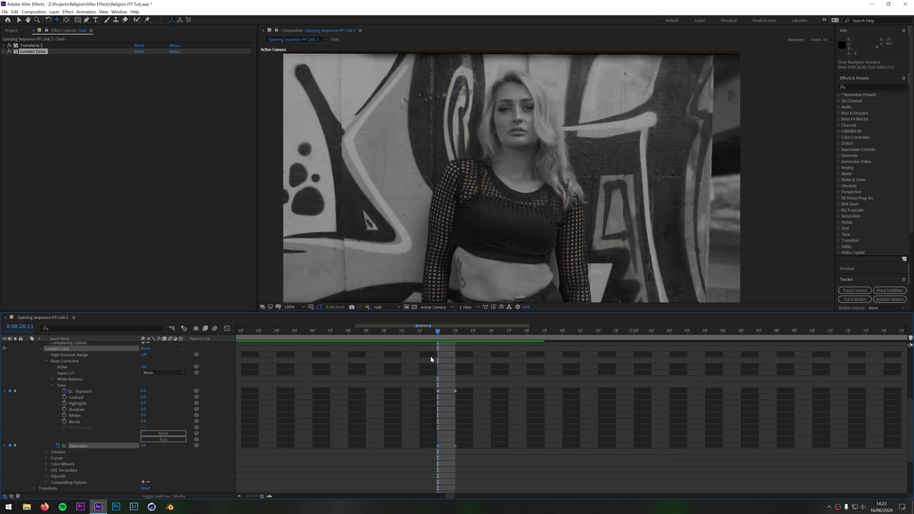
pyautogui.scroll(3, 364, 406)
pyautogui.scroll(3, 270, 430)
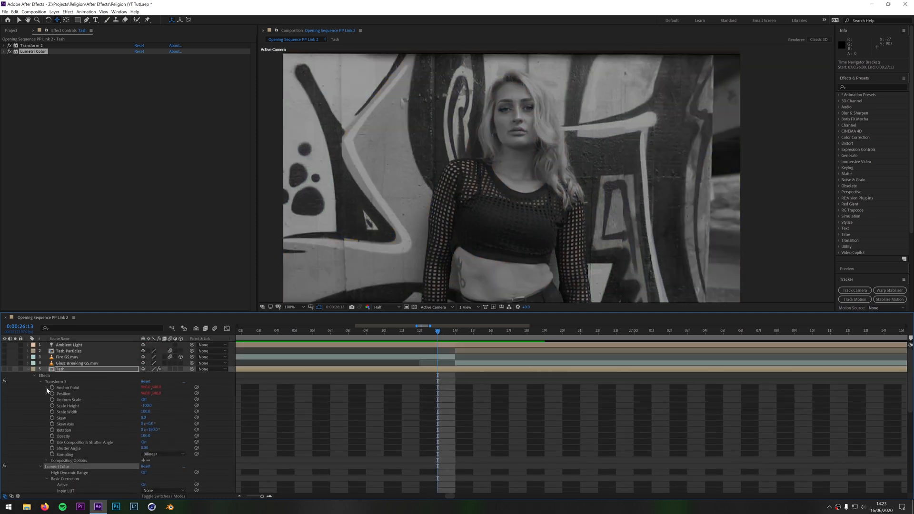
pyautogui.click(28, 370)
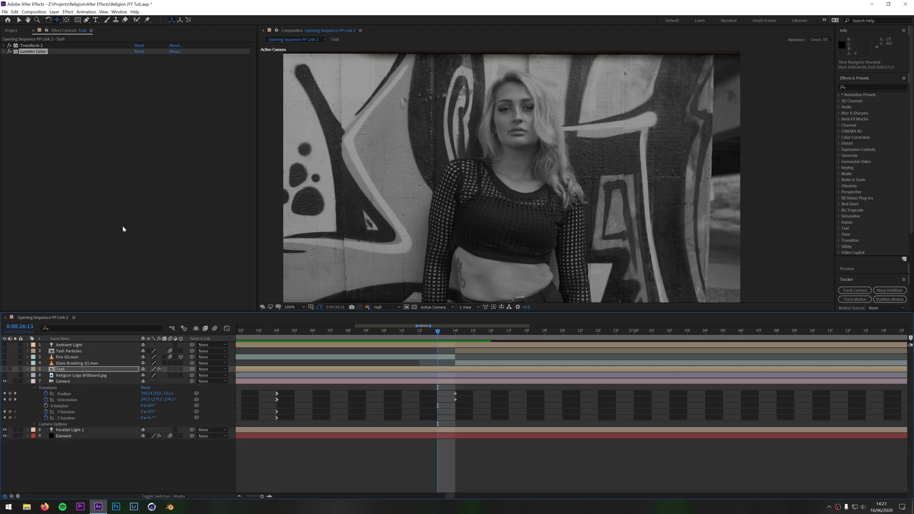
# Preview the Glass Breaking GS.mov clip on its own with the transparency grid on, and return to the main composition
pyautogui.click(77, 363)
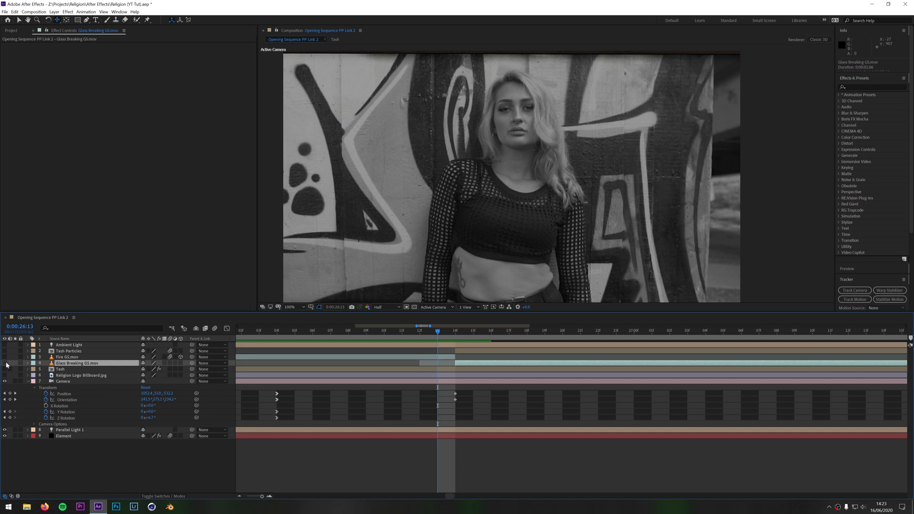
pyautogui.doubleClick(78, 364)
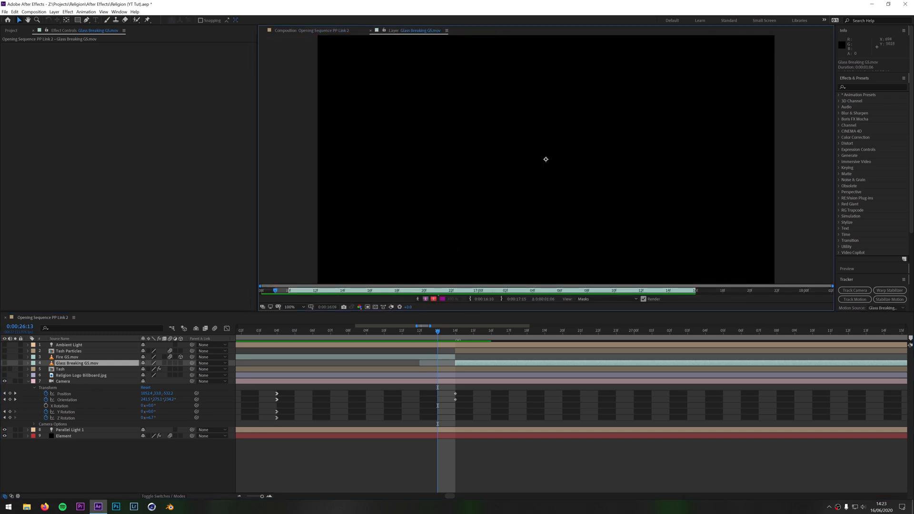
pyautogui.moveTo(436, 330); pyautogui.dragTo(471, 328)
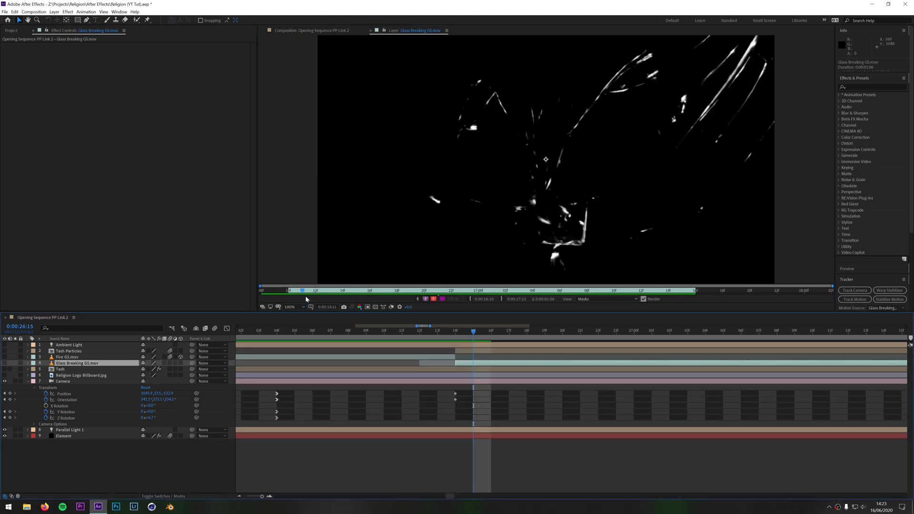
pyautogui.moveTo(302, 291)
pyautogui.mouseDown()
pyautogui.moveTo(484, 294)
pyautogui.moveTo(344, 303)
pyautogui.moveTo(427, 302)
pyautogui.moveTo(380, 309)
pyautogui.mouseUp()
pyautogui.click(375, 307)
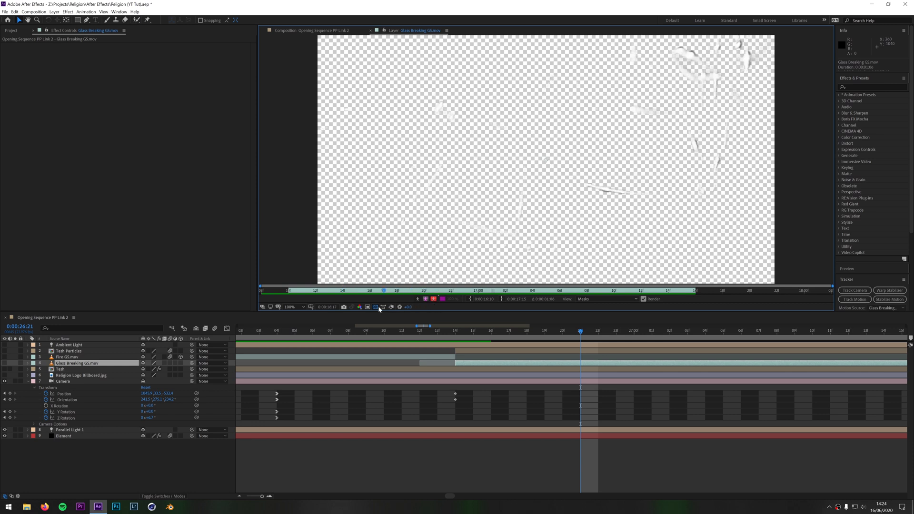
pyautogui.click(370, 31)
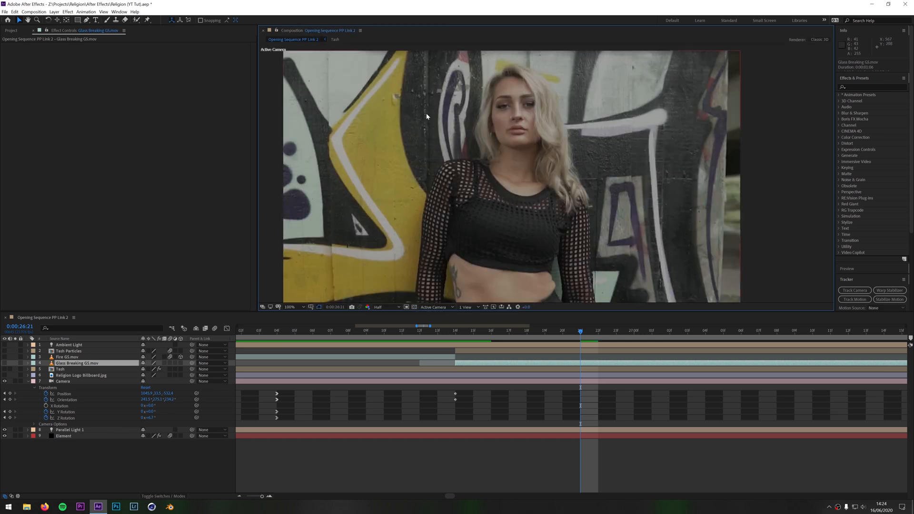
# Make the Glass Breaking GS.mov layer visible and check the shattering across the cut from 0:00:26:13 to 0:00:26:14
pyautogui.moveTo(579, 331); pyautogui.dragTo(455, 346)
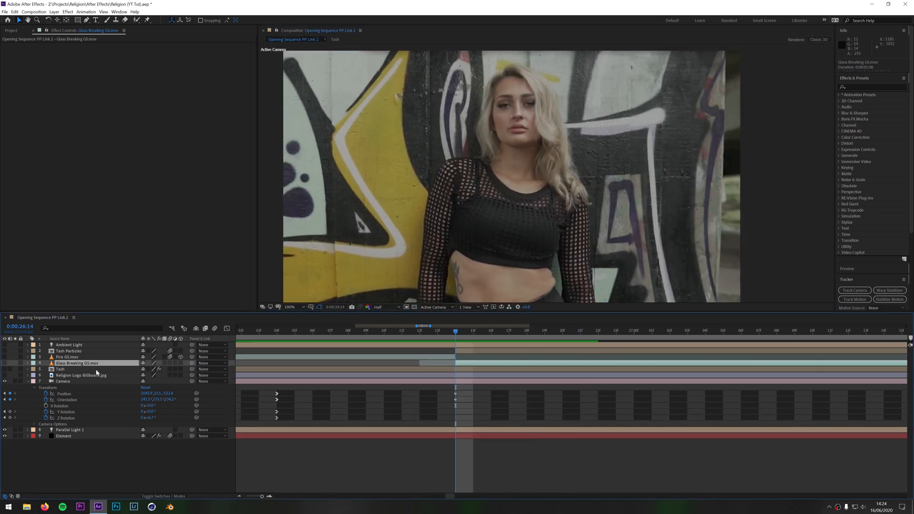
pyautogui.click(4, 363)
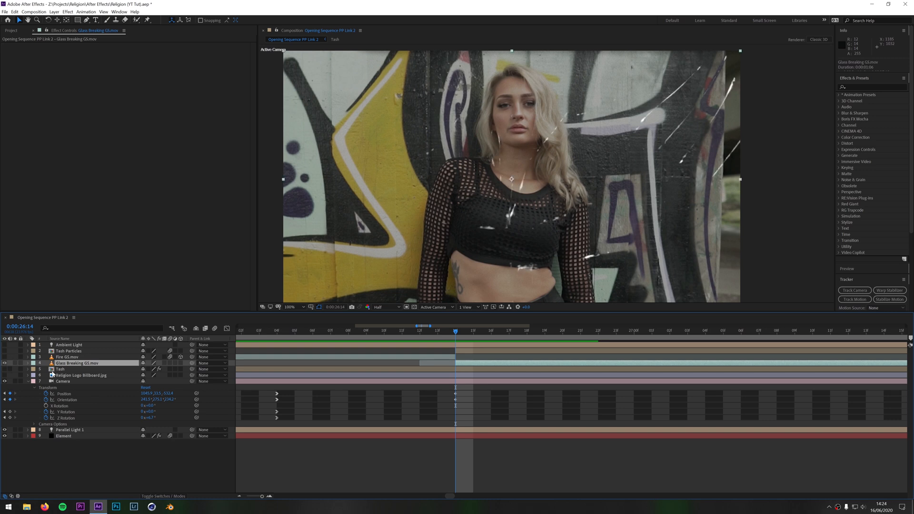
pyautogui.click(444, 332)
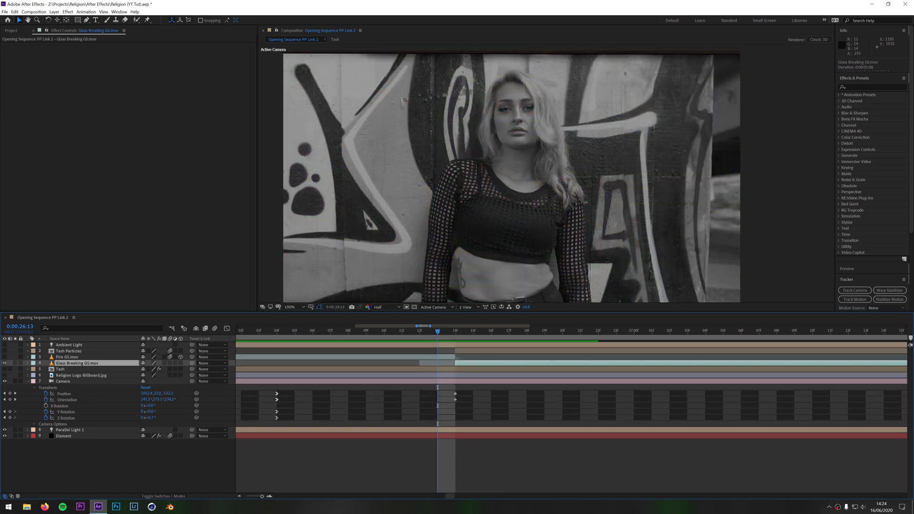
pyautogui.click(459, 337)
pyautogui.click(445, 337)
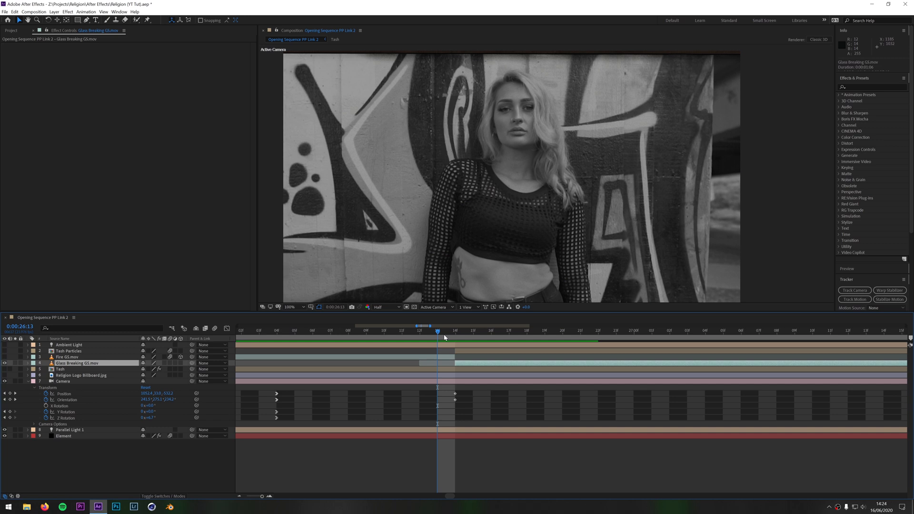
pyautogui.click(456, 336)
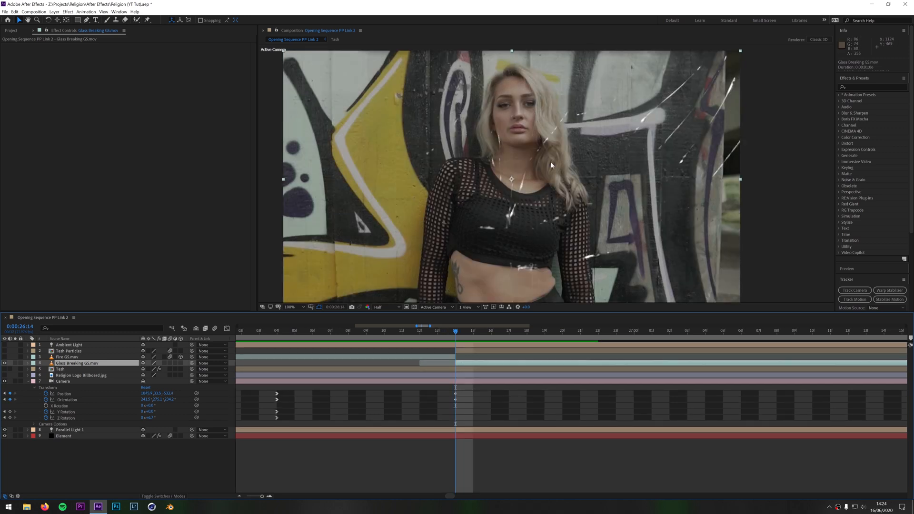
pyautogui.moveTo(454, 335); pyautogui.dragTo(463, 356)
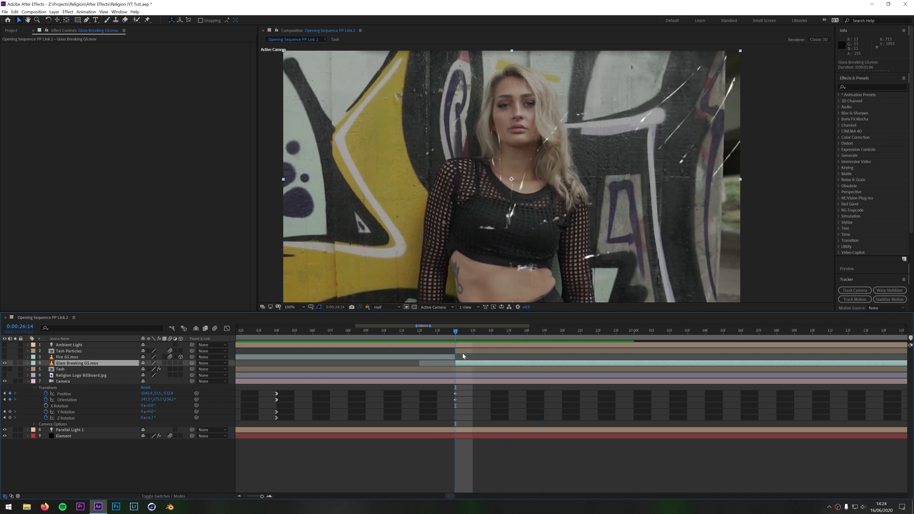
# Make the Fire GS.mov layer visible over the billboard and preview the fire clip on its own
pyautogui.moveTo(456, 331); pyautogui.dragTo(417, 356)
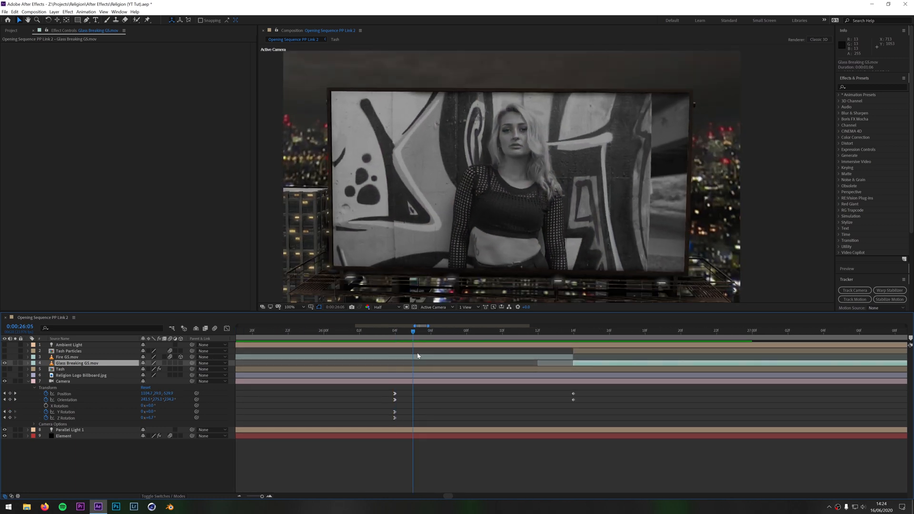
pyautogui.click(5, 358)
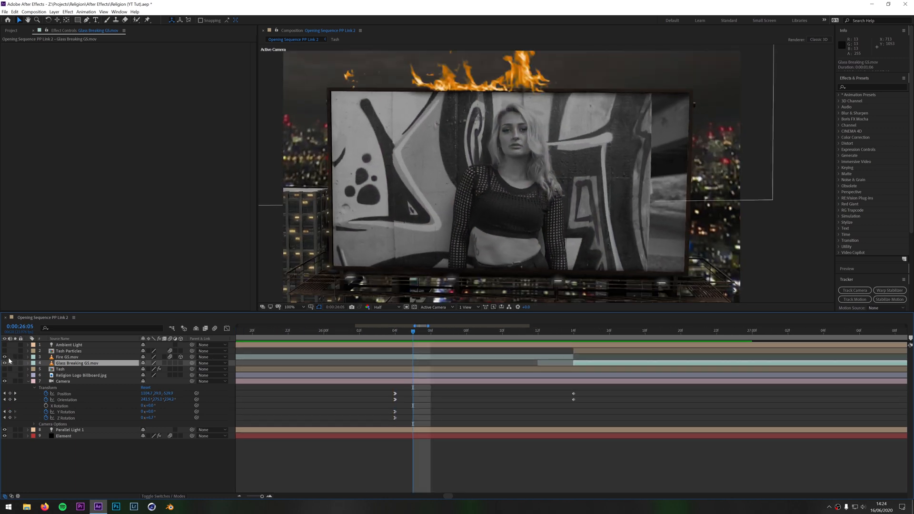
pyautogui.moveTo(413, 336); pyautogui.dragTo(403, 362)
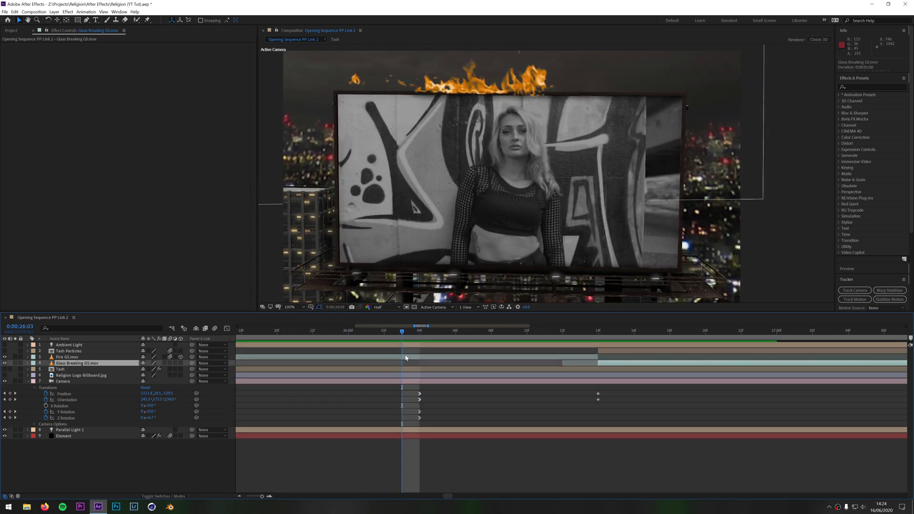
pyautogui.doubleClick(405, 357)
pyautogui.moveTo(454, 292)
pyautogui.mouseDown()
pyautogui.moveTo(570, 297)
pyautogui.moveTo(466, 292)
pyautogui.mouseUp()
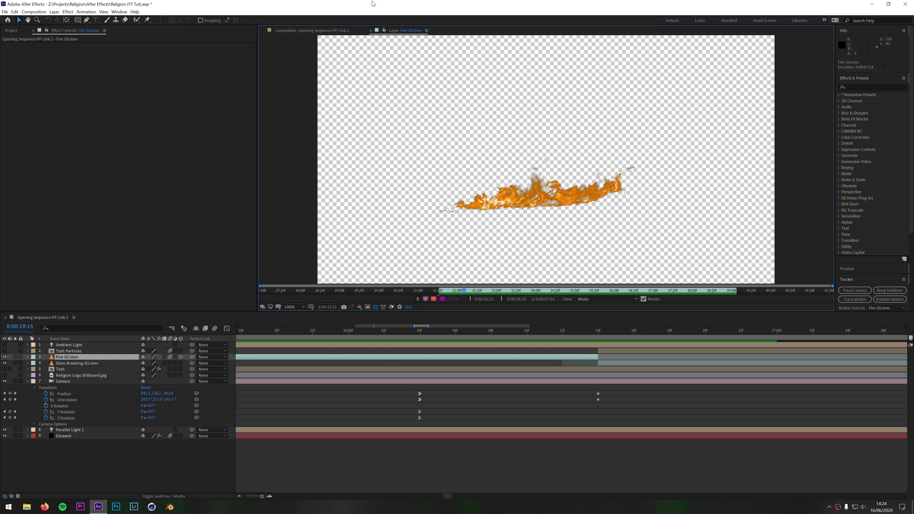
pyautogui.click(370, 30)
# Review the fire along the billboard's upper edge from 0:00:26:02 back to 0:00:22:20
pyautogui.moveTo(437, 331); pyautogui.dragTo(389, 336)
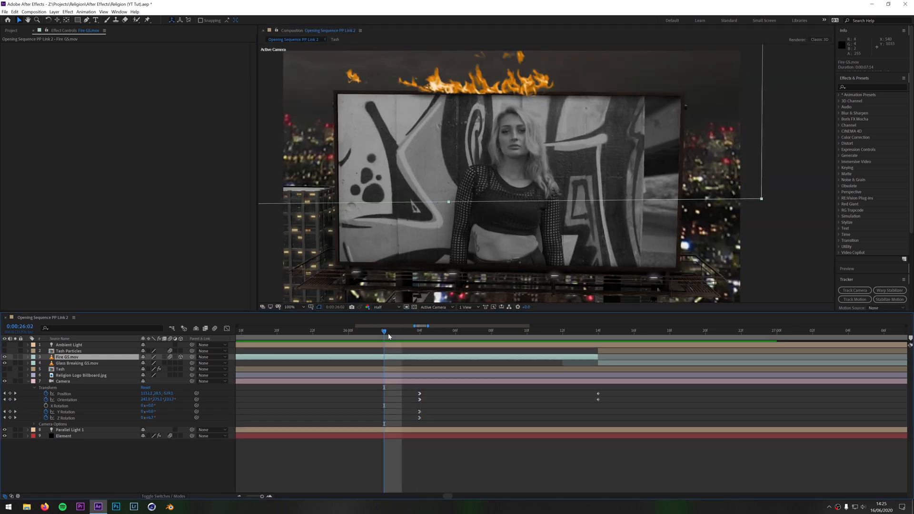
pyautogui.click(239, 496)
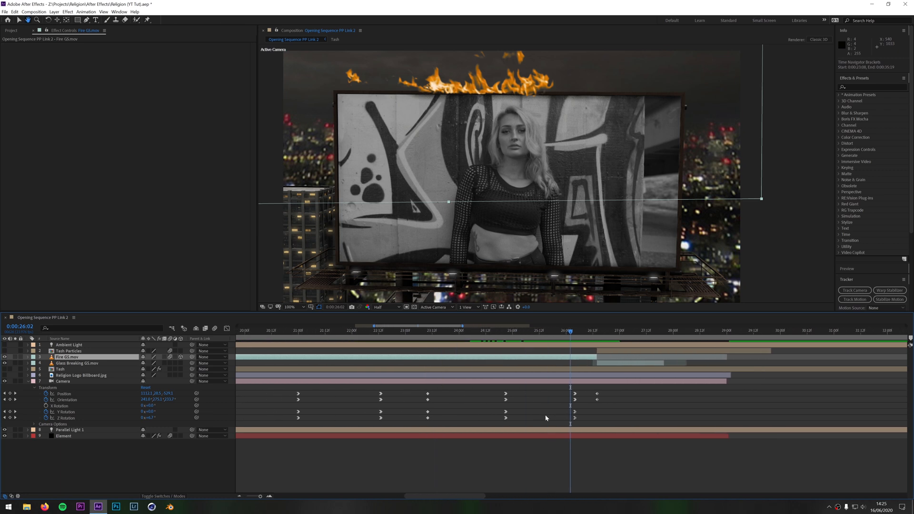
pyautogui.moveTo(569, 329); pyautogui.dragTo(396, 359)
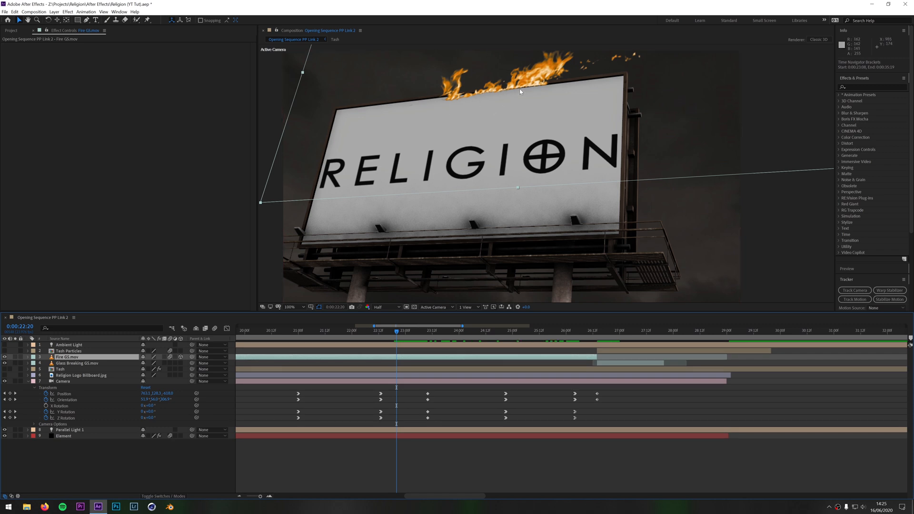
# Select the Element layer, collapse its Custom Layers settings, and expand Utilities to show the Generate 3D Position controls
pyautogui.click(537, 278)
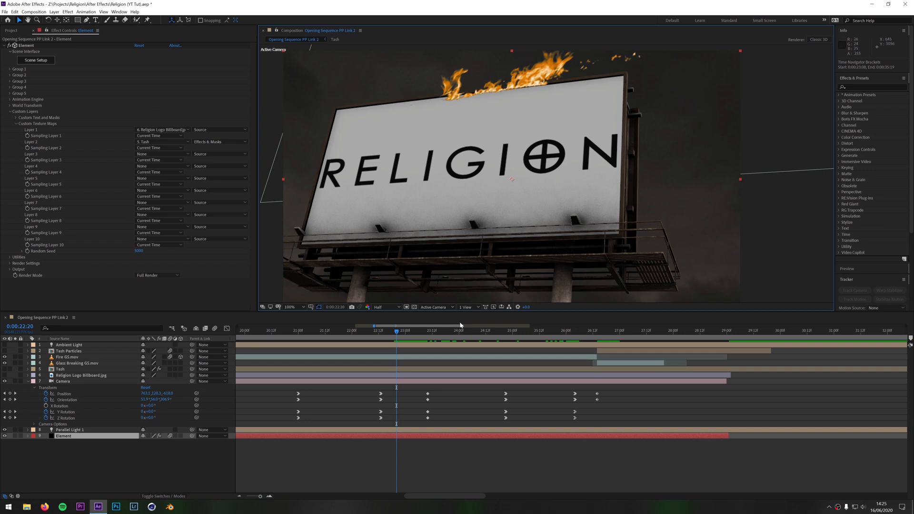
pyautogui.click(67, 437)
pyautogui.click(10, 111)
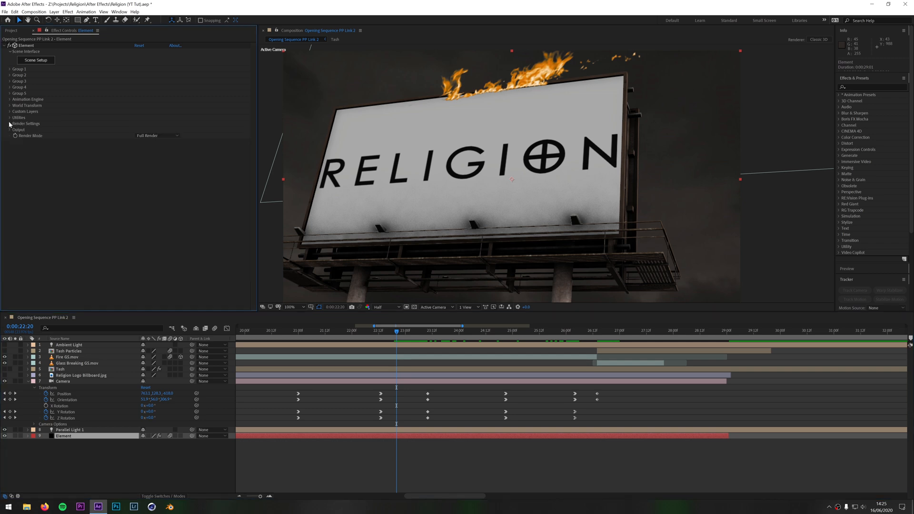
pyautogui.click(10, 118)
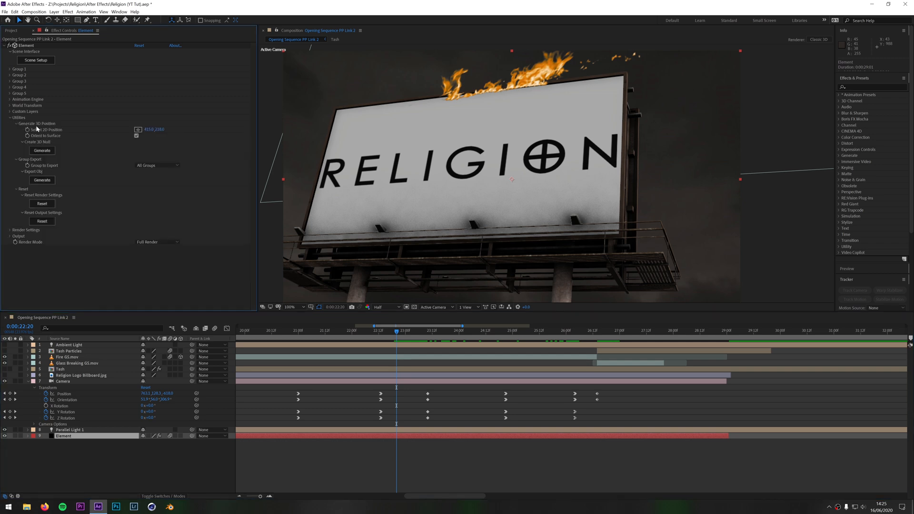
# Pick a 2D position on the billboard's upper edge, generate a 3D null there, and check its tracking up to 0:00:23:05
pyautogui.click(138, 130)
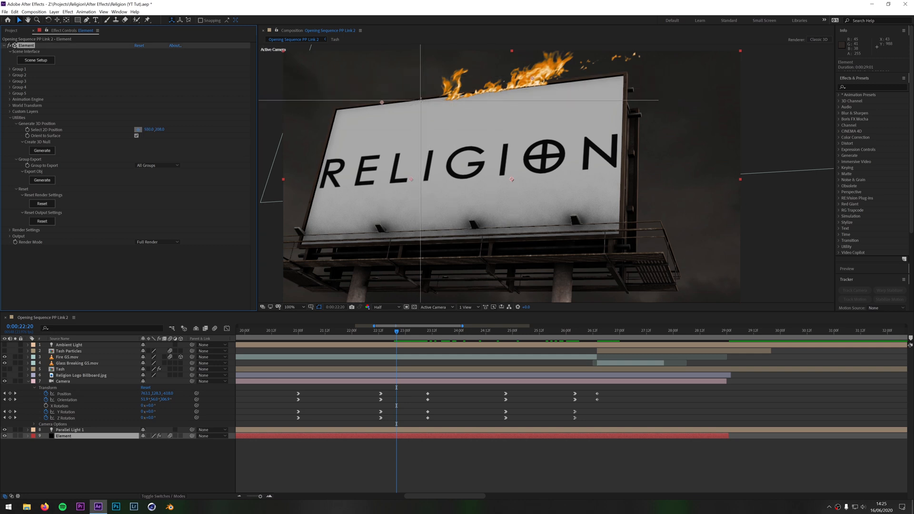
pyautogui.click(420, 100)
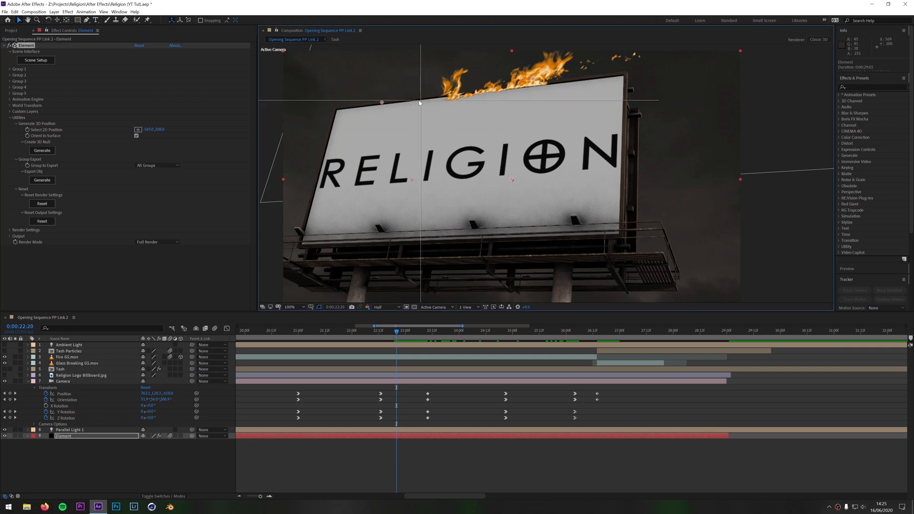
pyautogui.click(43, 151)
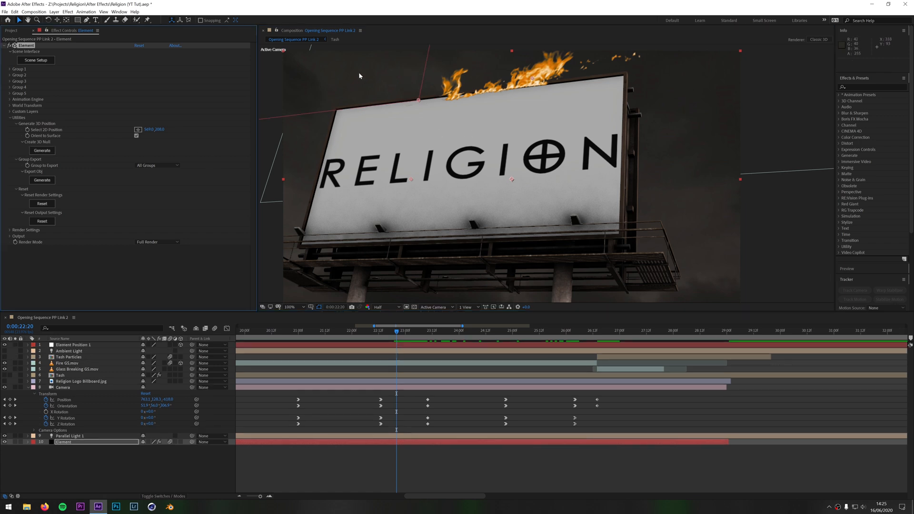
pyautogui.click(88, 345)
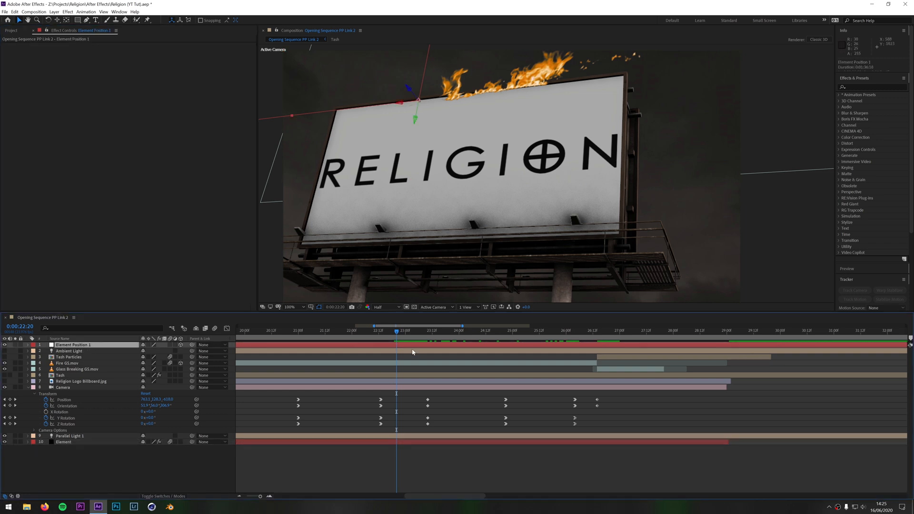
pyautogui.moveTo(397, 330); pyautogui.dragTo(418, 335)
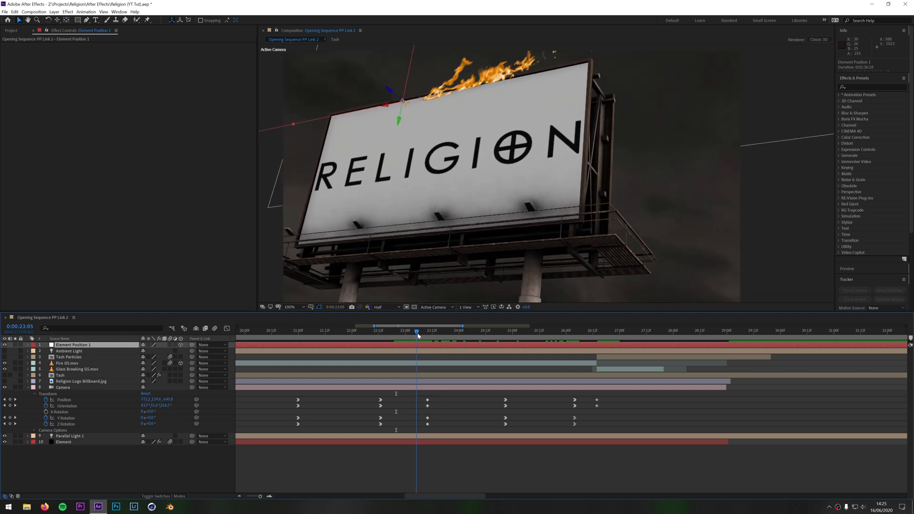
# Collapse the Camera properties and reveal the Position properties of the generated null and the Fire GS.mov layer
pyautogui.click(28, 387)
pyautogui.click(34, 364)
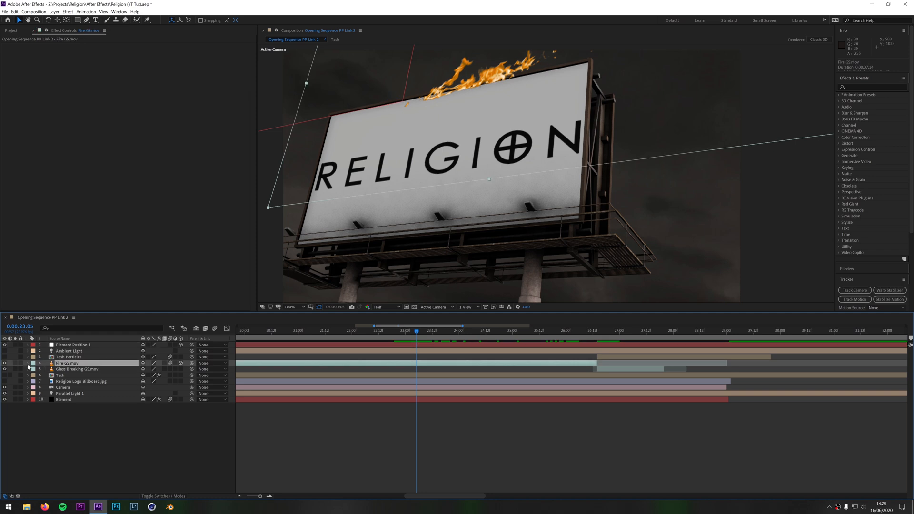
pyautogui.click(75, 346)
pyautogui.press('p')
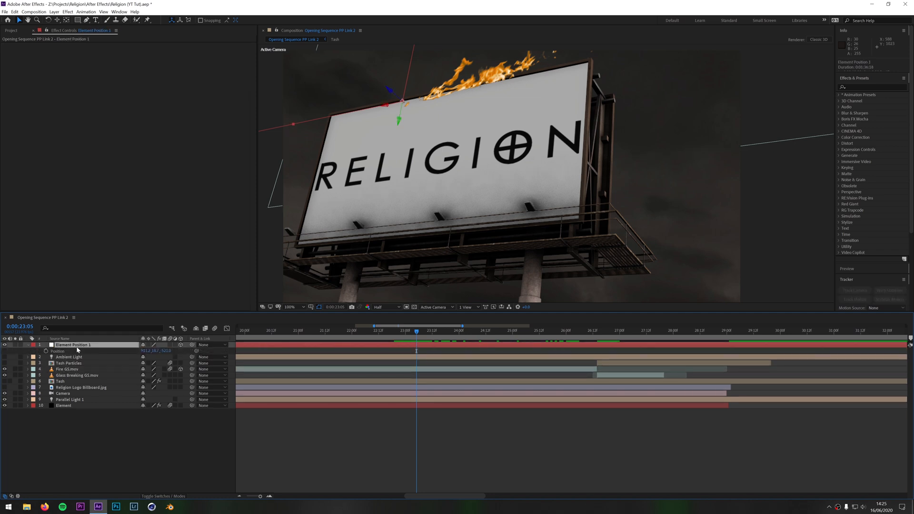
pyautogui.click(66, 370)
pyautogui.press('p')
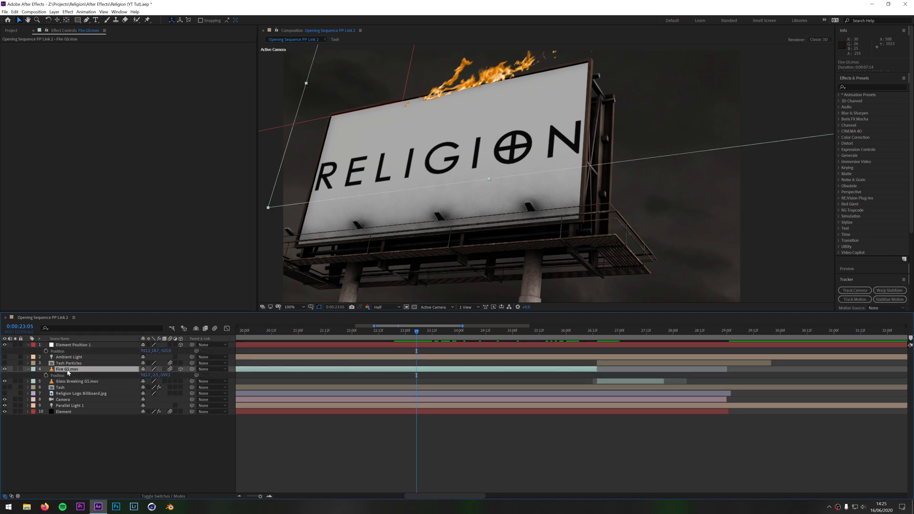
# Delete the null generated on the billboard's upper edge
pyautogui.click(56, 353)
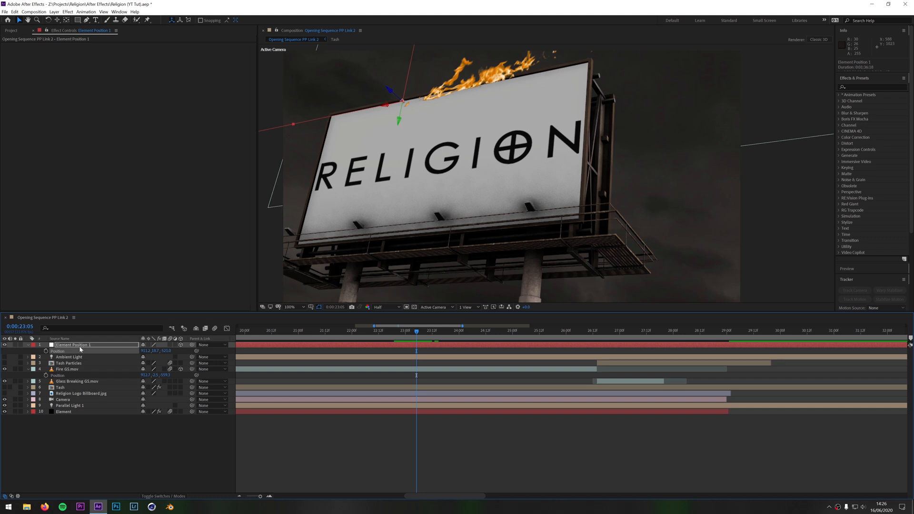
pyautogui.click(62, 370)
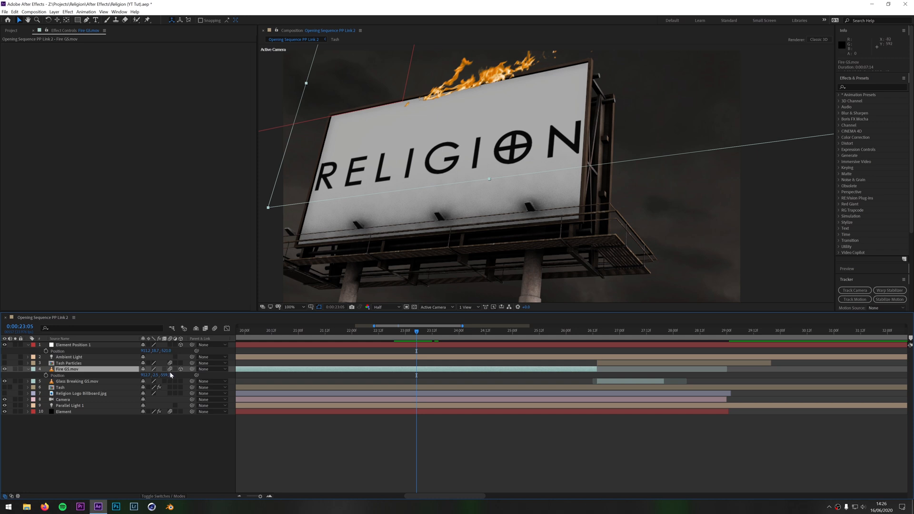
pyautogui.click(99, 346)
pyautogui.press('Delete')
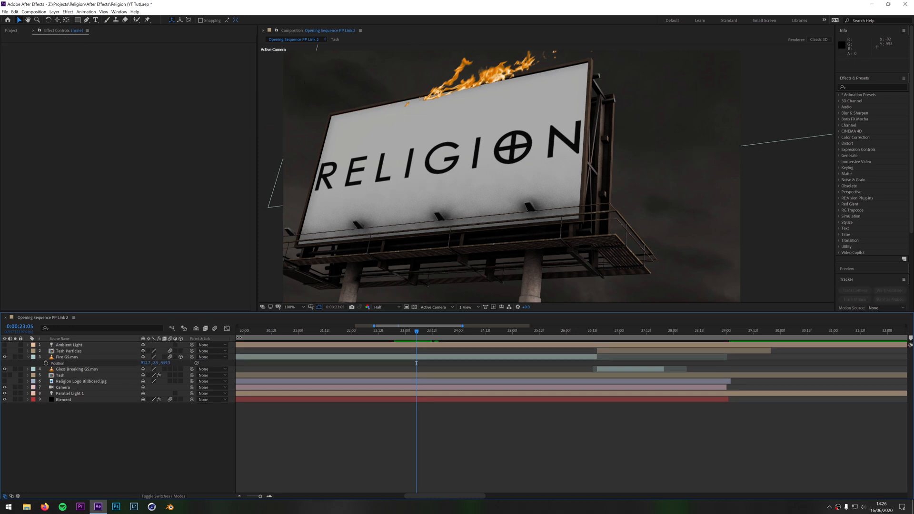
# Enable motion blur for the composition and compare Fire GS.mov with and without it at 0:00:23:11, leaving it on
pyautogui.click(215, 328)
pyautogui.moveTo(421, 329)
pyautogui.mouseDown()
pyautogui.moveTo(399, 346)
pyautogui.moveTo(433, 348)
pyautogui.moveTo(430, 332)
pyautogui.mouseUp()
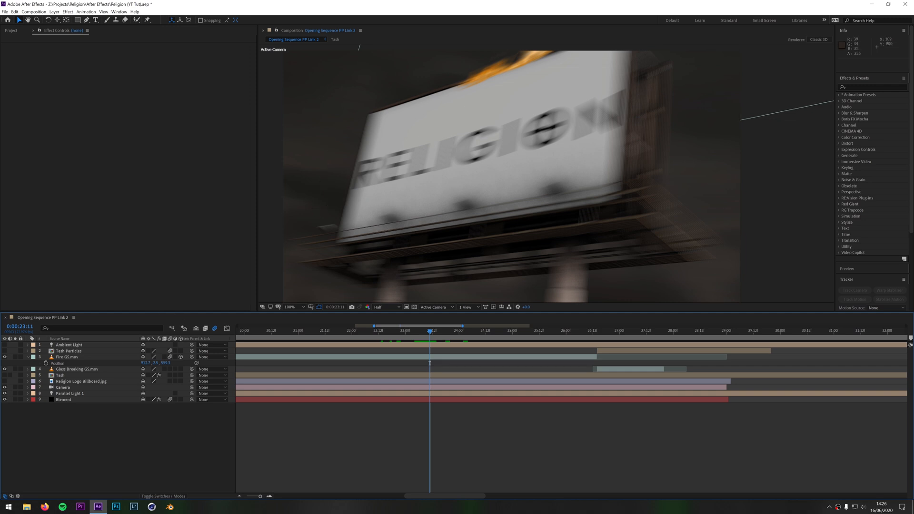
pyautogui.click(169, 357)
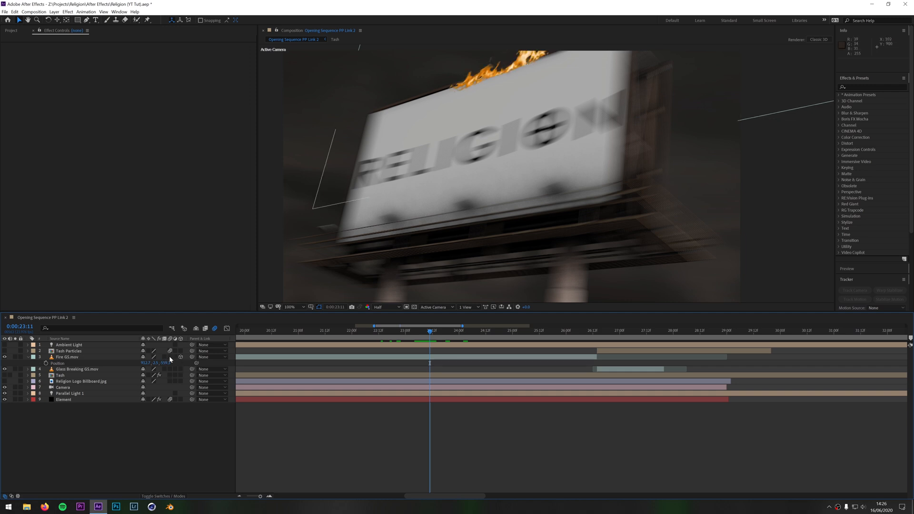
pyautogui.click(170, 357)
pyautogui.click(170, 357)
pyautogui.click(170, 357)
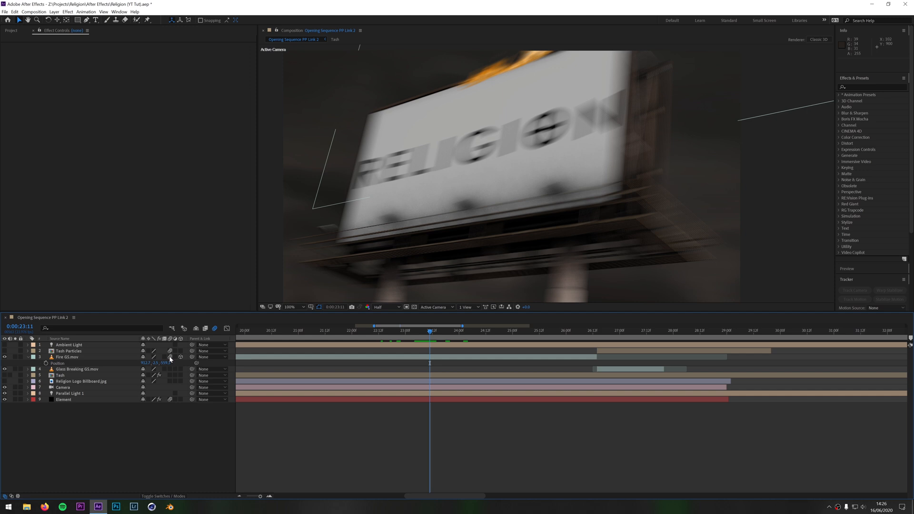
# Make the Tash Particles layer visible and review the particles over the portrait clip up to 0:00:27:16
pyautogui.moveTo(430, 337); pyautogui.dragTo(619, 344)
pyautogui.moveTo(5, 357); pyautogui.dragTo(5, 351)
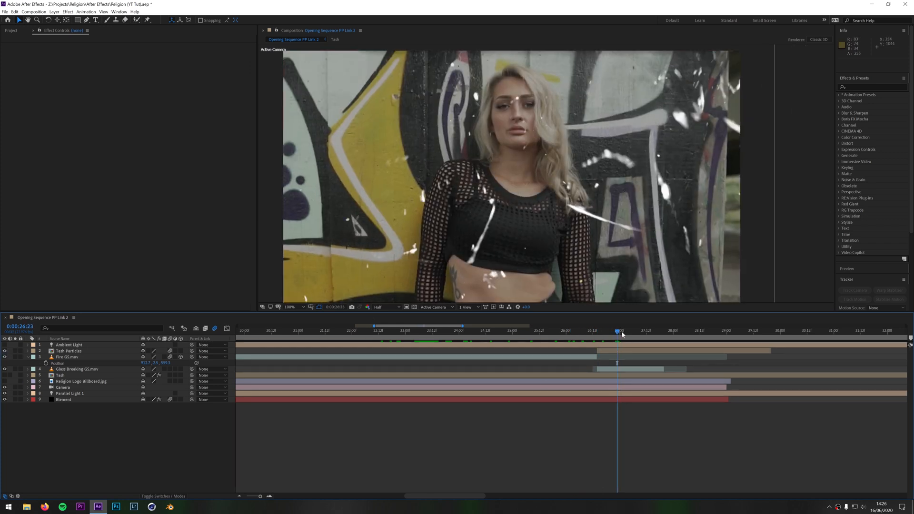
pyautogui.moveTo(618, 332); pyautogui.dragTo(487, 382)
pyautogui.moveTo(492, 334); pyautogui.dragTo(489, 353)
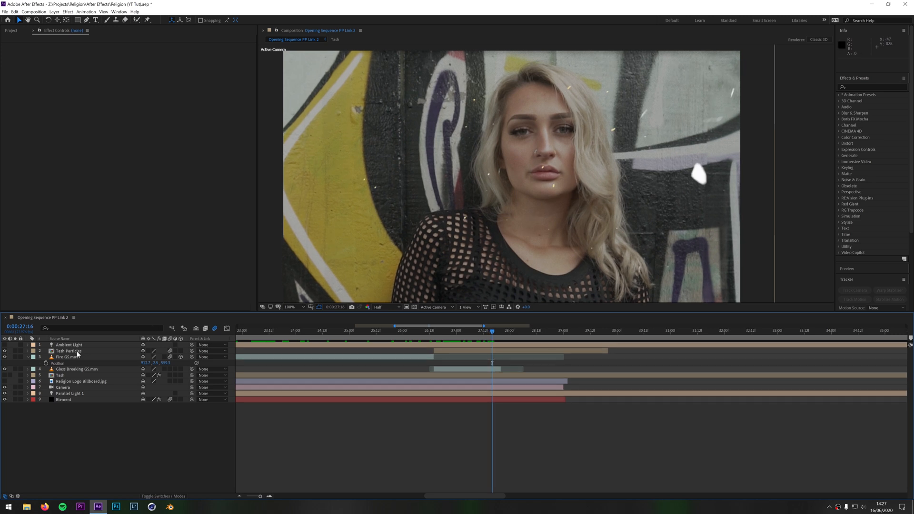
# Open the Tash Particles composition and compare its stacked Particles + Smoke GS.mov layers by hiding and showing them
pyautogui.doubleClick(76, 352)
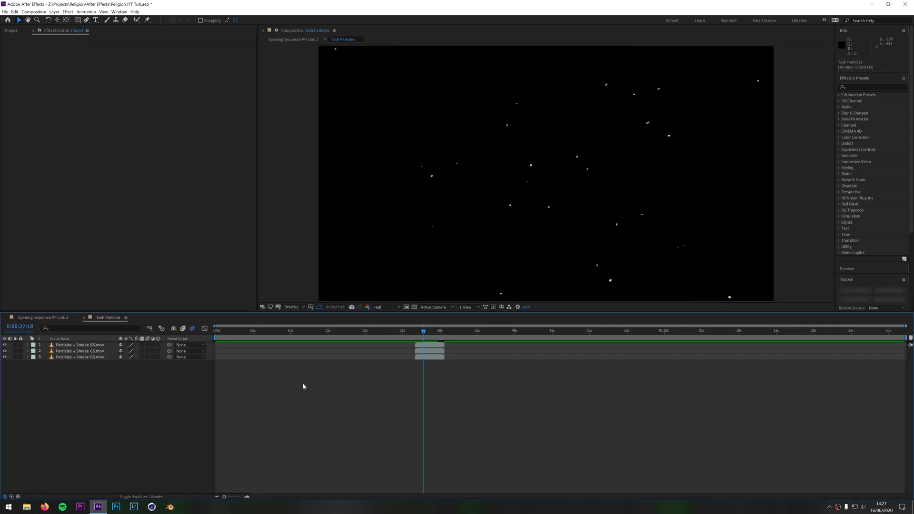
pyautogui.click(5, 351)
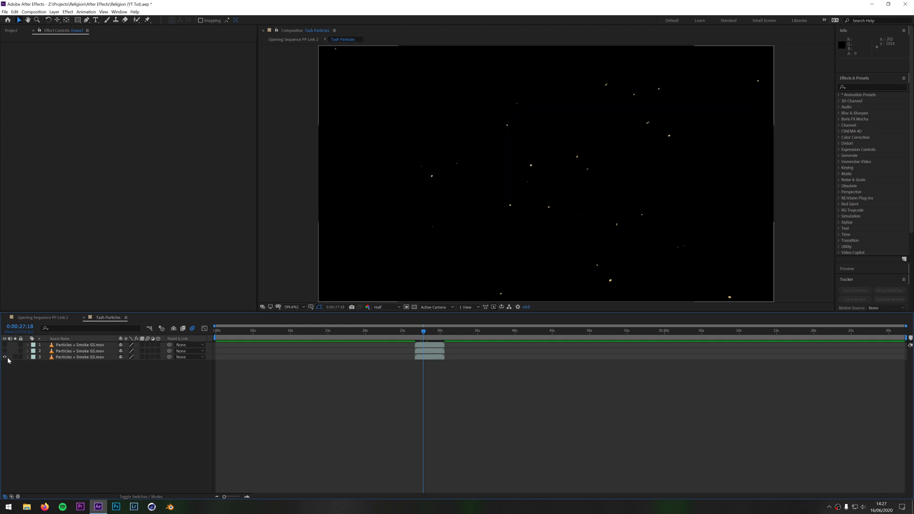
pyautogui.click(5, 351)
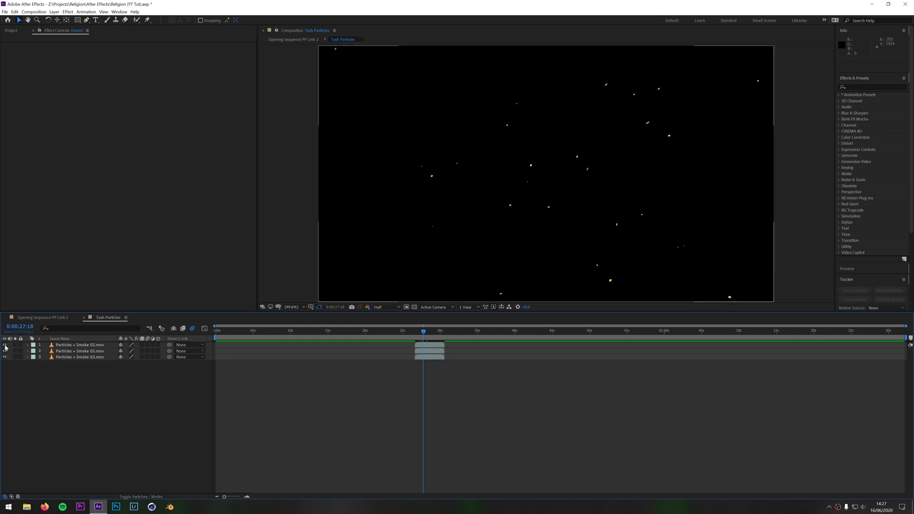
# Inspect the particles against the transparency grid, turn the grid off, and return to the Opening Sequence PP Link 2 composition
pyautogui.click(414, 307)
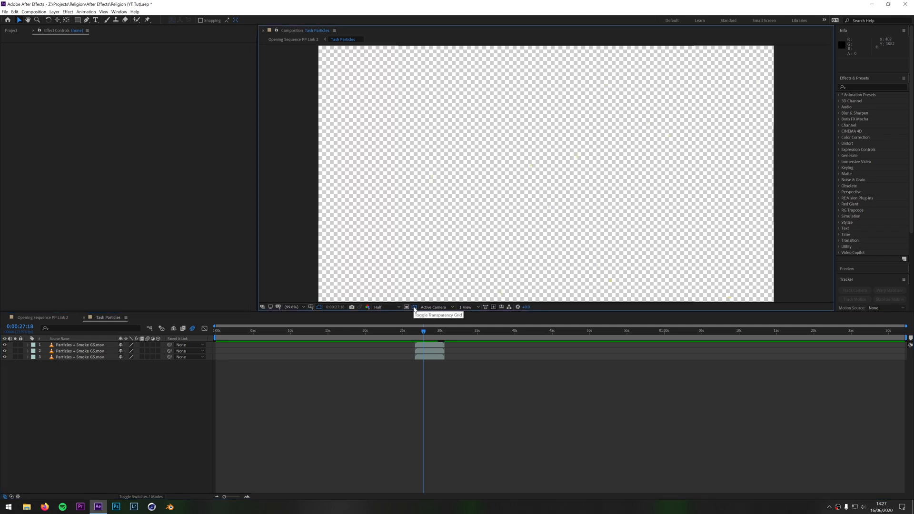
pyautogui.scroll(4, 514, 215)
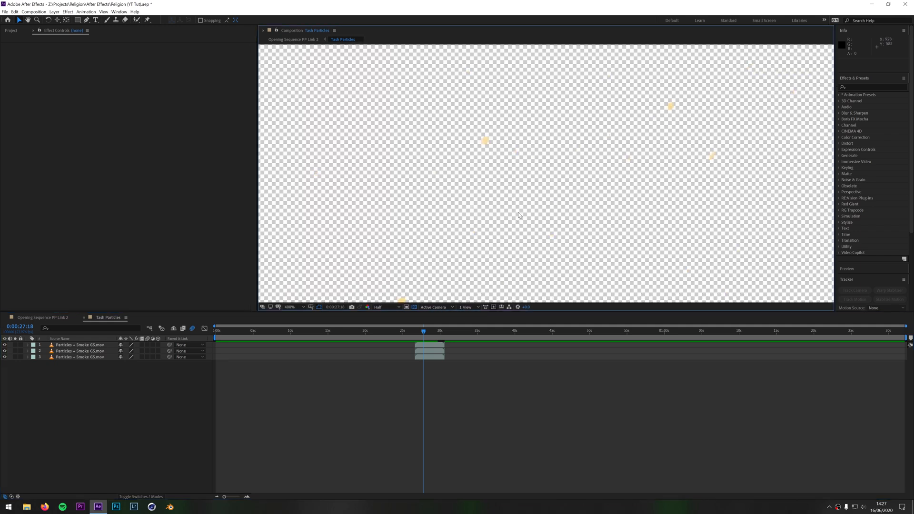
pyautogui.scroll(-6, 504, 191)
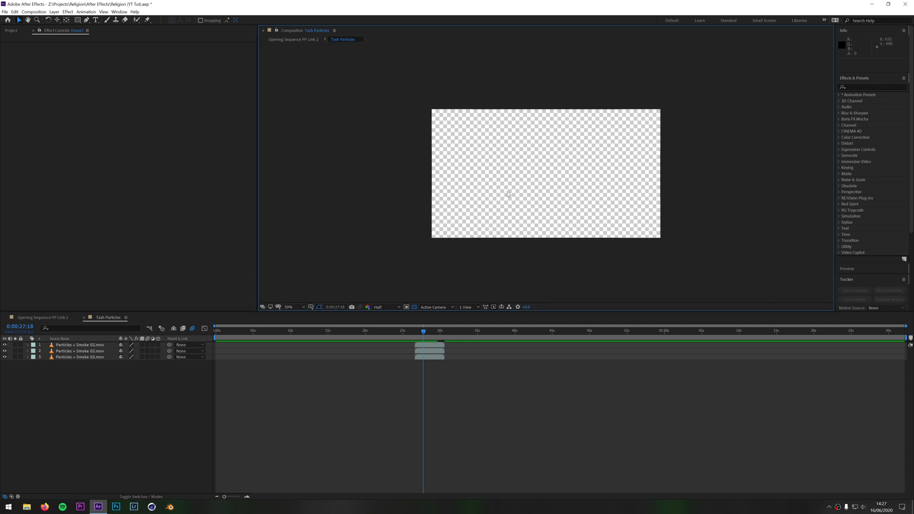
pyautogui.scroll(2, 524, 208)
pyautogui.click(414, 307)
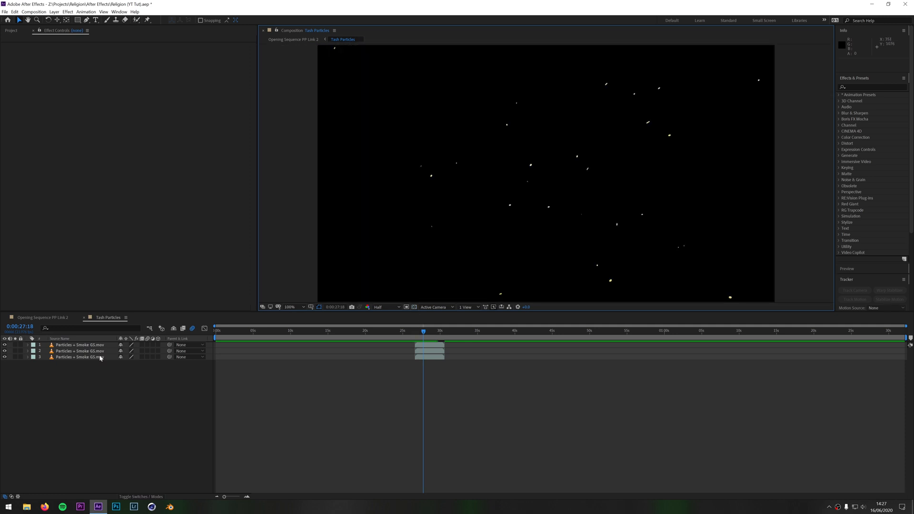
pyautogui.click(85, 318)
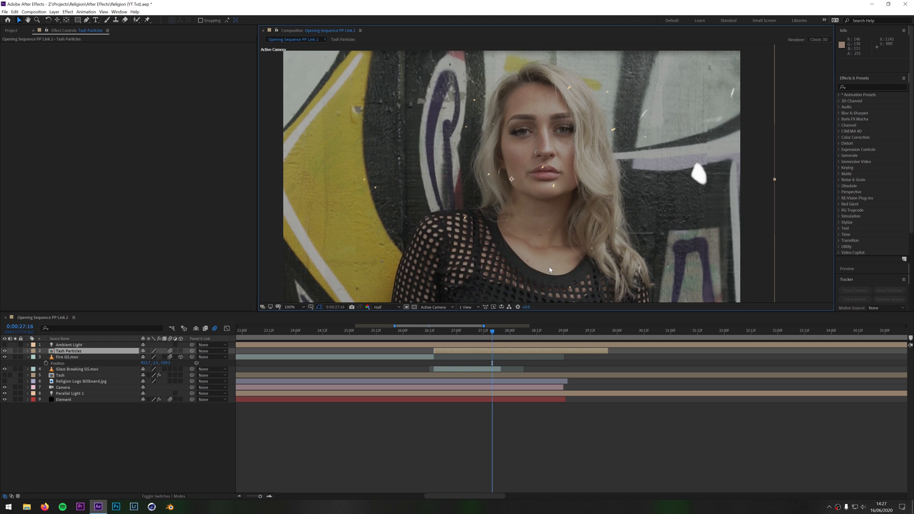
# Go to 0:00:25:00, select the Element layer, and test its Group 2 by disabling and re-enabling it
pyautogui.moveTo(494, 334); pyautogui.dragTo(473, 360)
pyautogui.press('-')
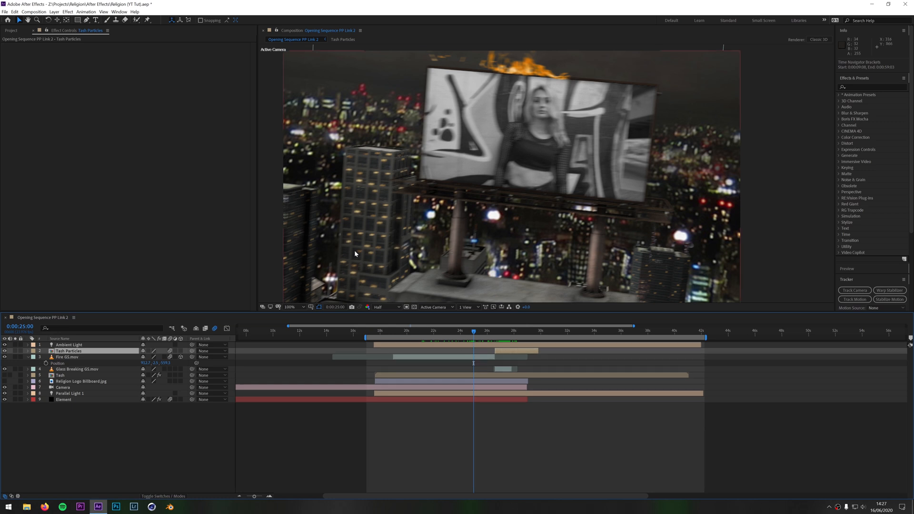
pyautogui.click(83, 399)
pyautogui.click(9, 75)
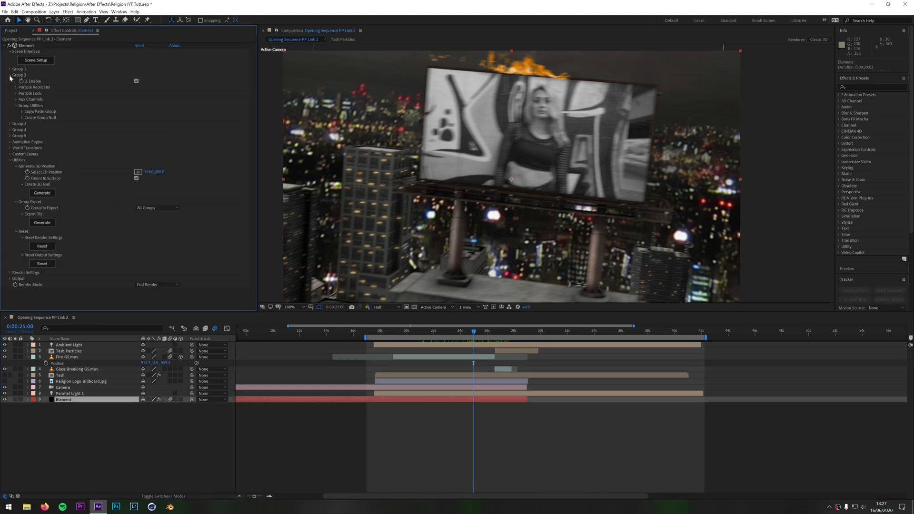
pyautogui.click(137, 81)
pyautogui.click(136, 82)
# Disable Group 1 of the Element effect to hide the buildings around the billboard, and collapse both group settings
pyautogui.click(10, 69)
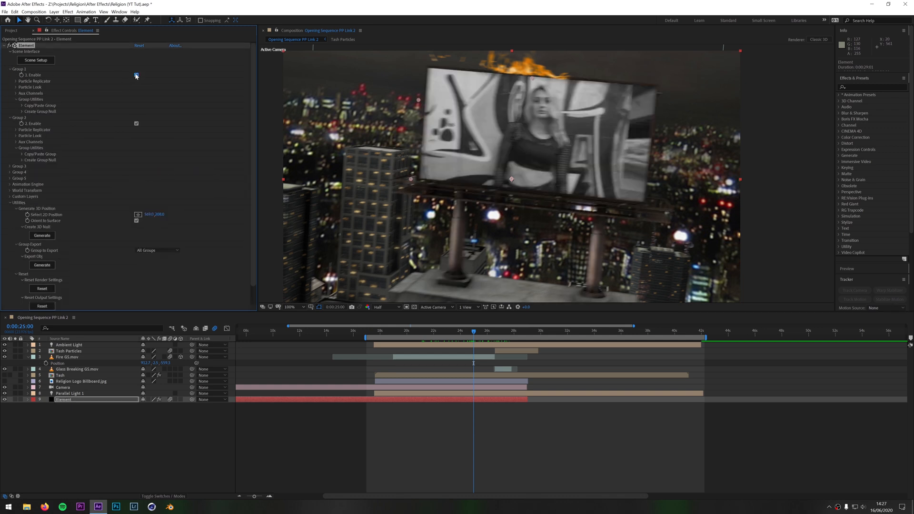
pyautogui.click(137, 75)
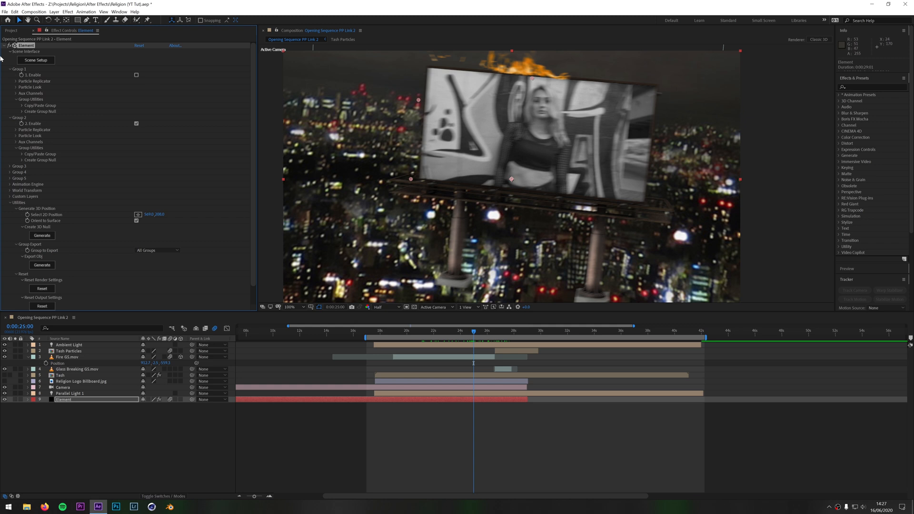
pyautogui.click(10, 69)
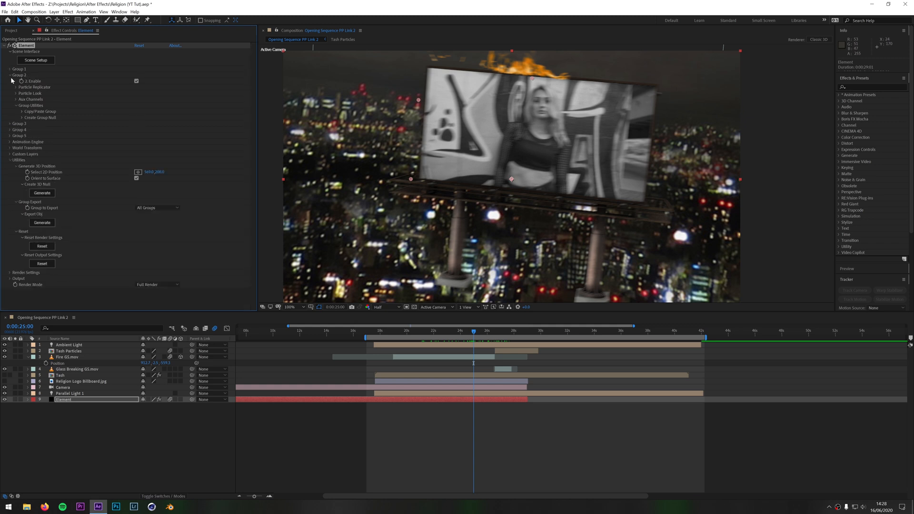
pyautogui.click(11, 75)
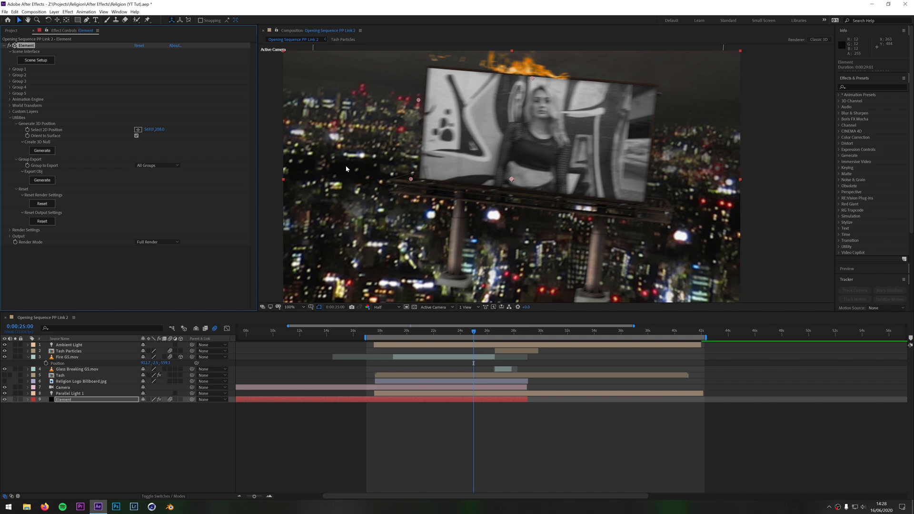
# Check the city environment in Scene Setup and compare the shot with the Render Settings' Show in BG option off and on
pyautogui.click(10, 117)
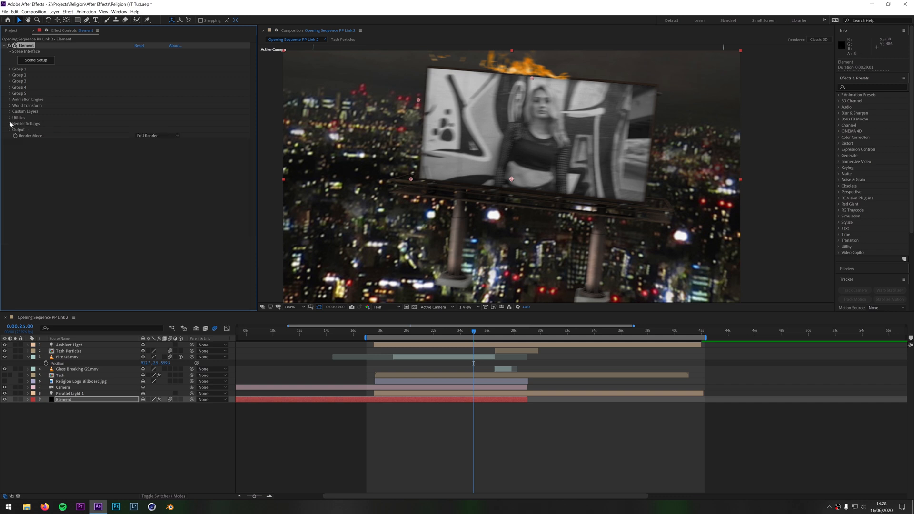
pyautogui.click(10, 123)
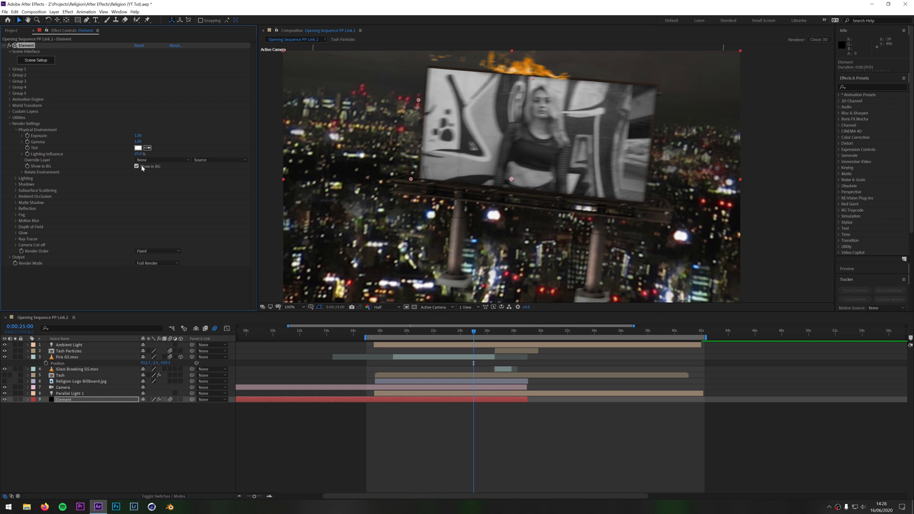
pyautogui.click(43, 63)
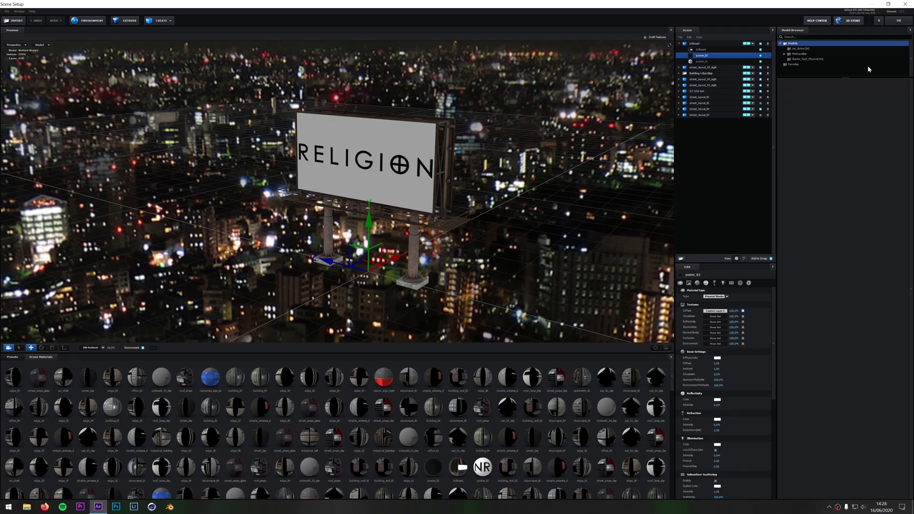
pyautogui.click(899, 21)
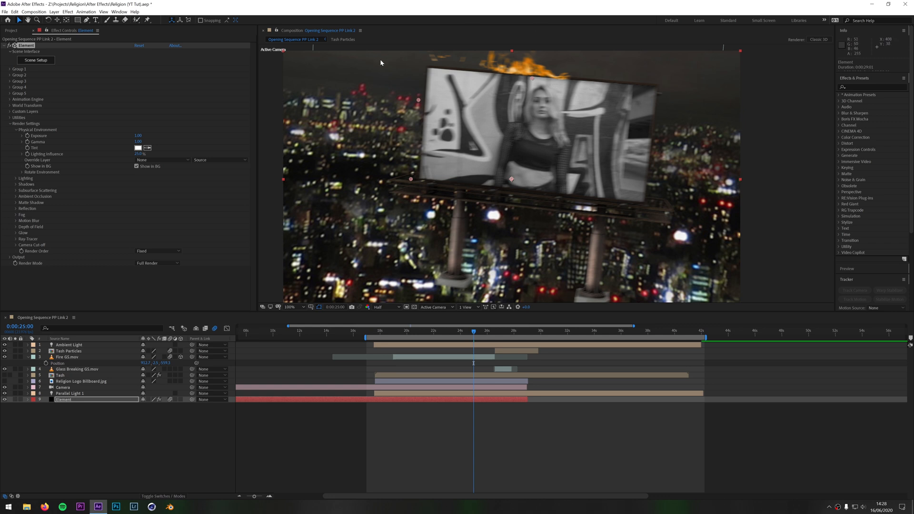
pyautogui.click(136, 166)
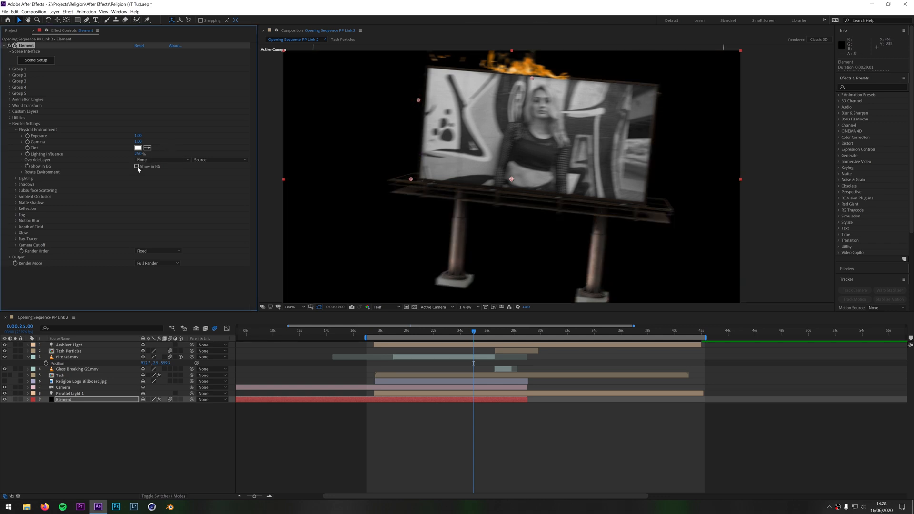
pyautogui.click(136, 167)
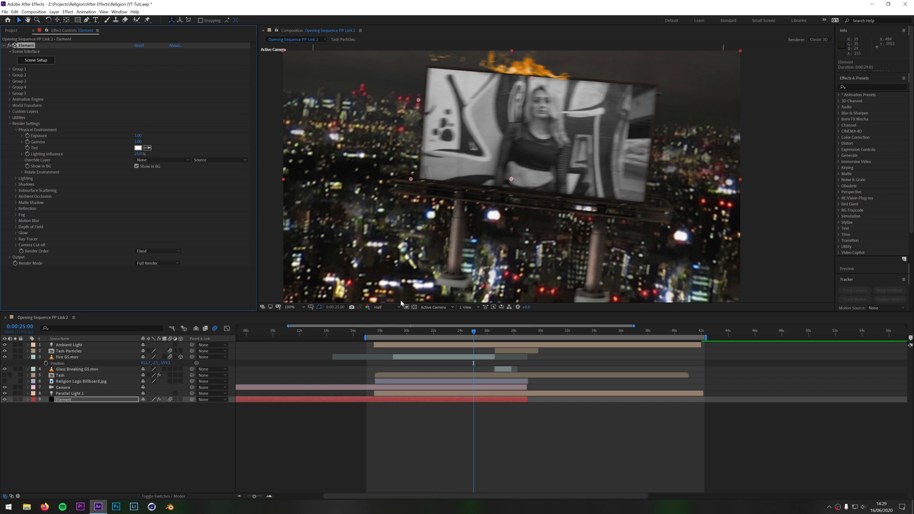
# Collapse the Element effect's Render Settings and enable motion blur for the Element layer at 0:00:21:02
pyautogui.moveTo(486, 336); pyautogui.dragTo(421, 335)
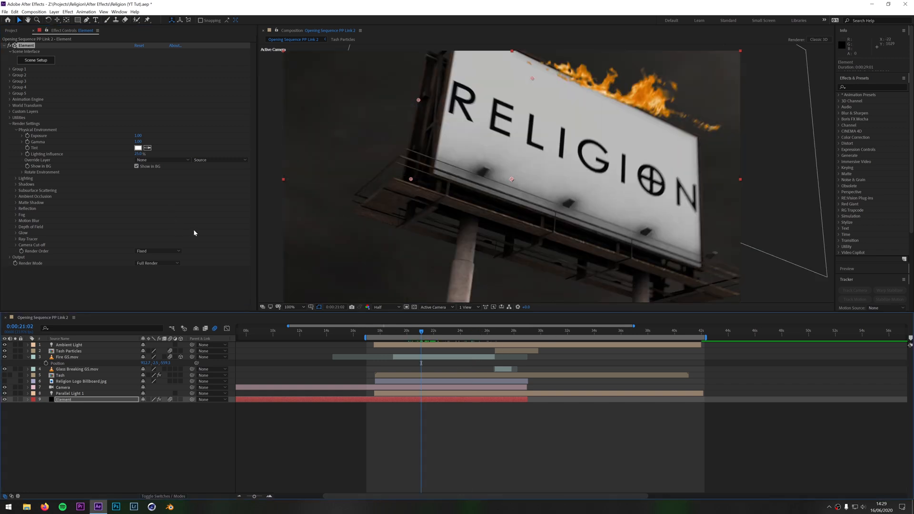
pyautogui.click(10, 124)
pyautogui.click(162, 427)
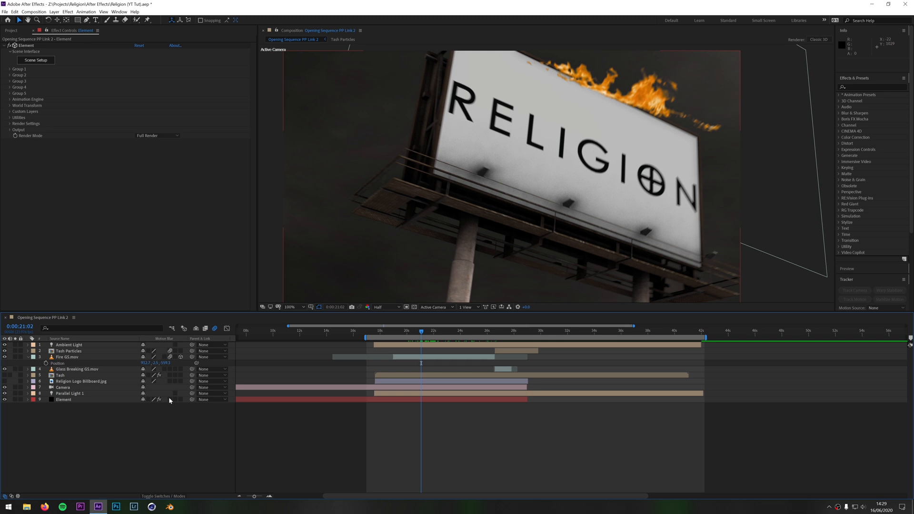
pyautogui.click(169, 399)
# Scrub through the billboard camera move and preview the blurred transition from 0:00:24:08
pyautogui.click(442, 333)
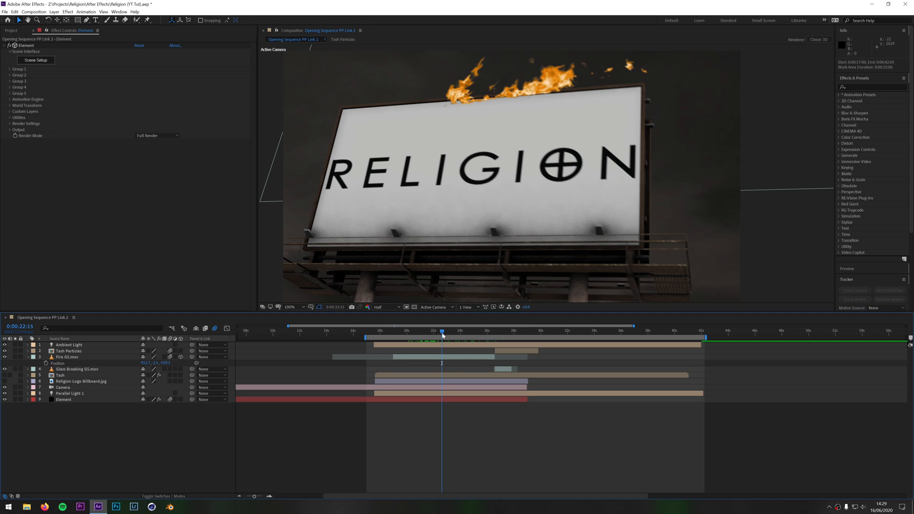
pyautogui.moveTo(441, 335); pyautogui.dragTo(479, 332)
pyautogui.click(465, 333)
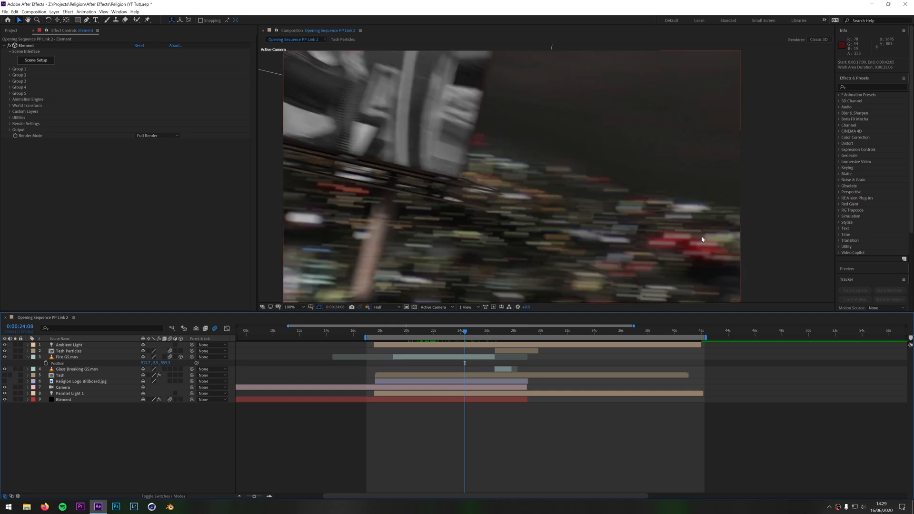
pyautogui.press('space')
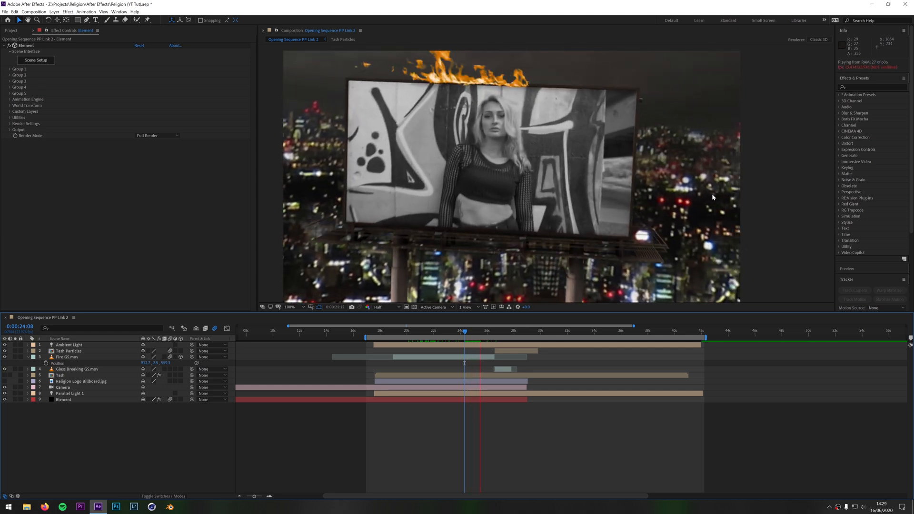
pyautogui.press('space')
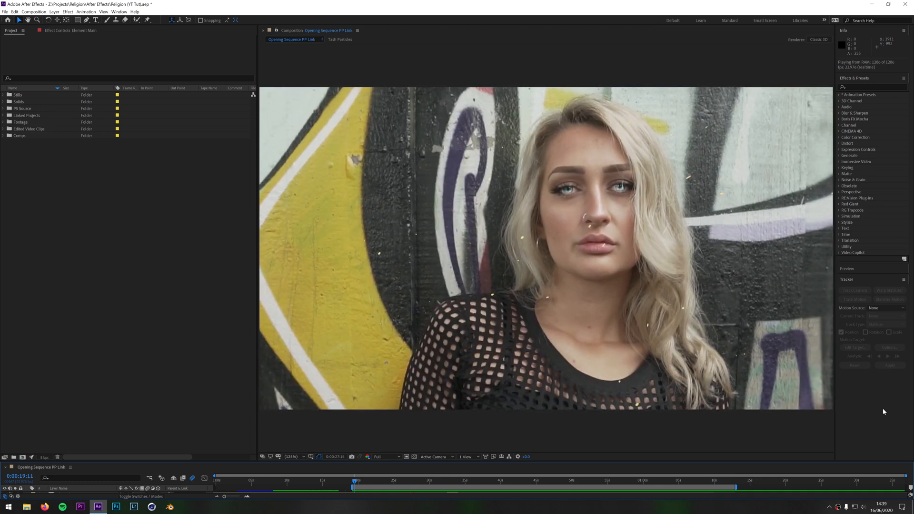
# Stop the preview of Opening Sequence PP Link and inspect its frames at 0:00:24:21, 0:00:15:02, 0:00:14:06 and 0:00:26:00
pyautogui.press('space')
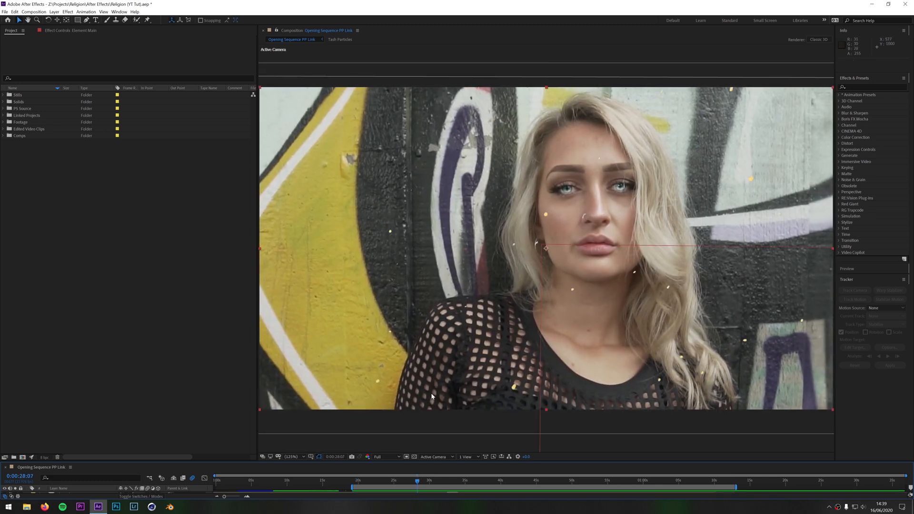
pyautogui.moveTo(417, 481)
pyautogui.mouseDown()
pyautogui.moveTo(381, 488)
pyautogui.moveTo(393, 495)
pyautogui.mouseUp()
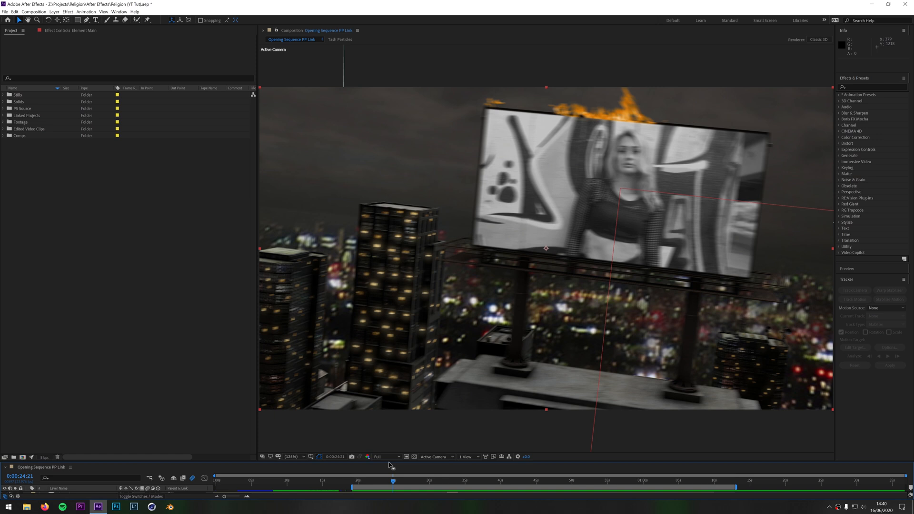
pyautogui.moveTo(396, 481); pyautogui.dragTo(324, 497)
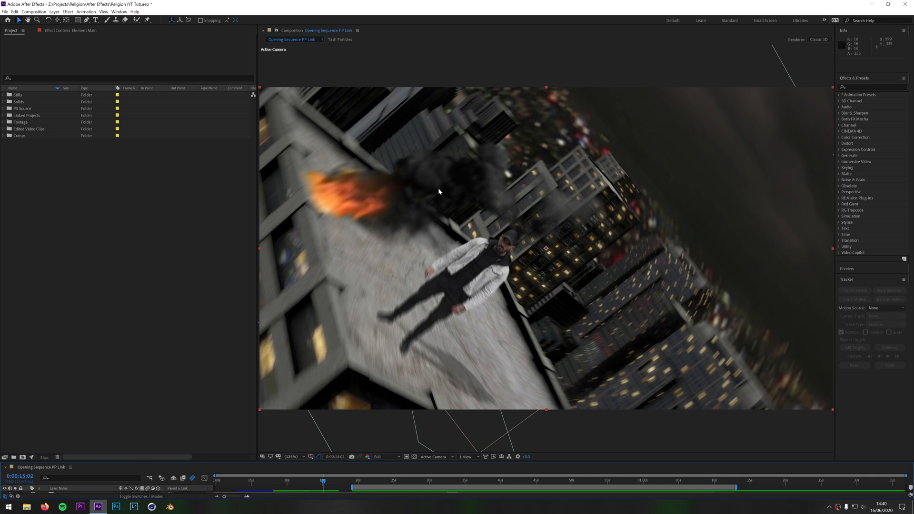
pyautogui.moveTo(323, 482); pyautogui.dragTo(317, 483)
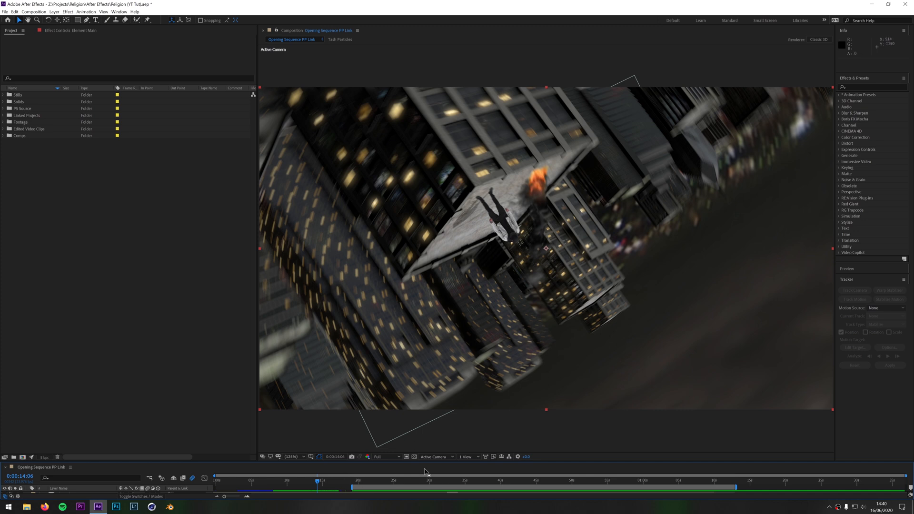
pyautogui.click(401, 480)
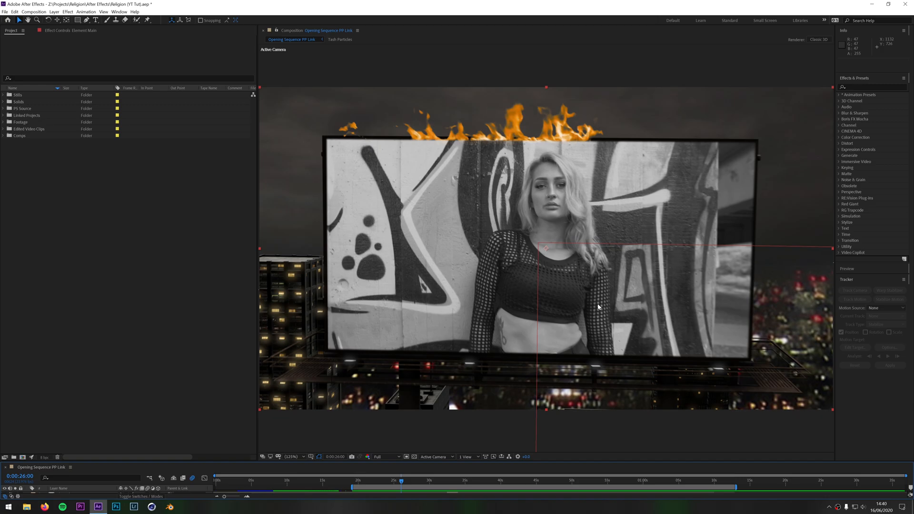